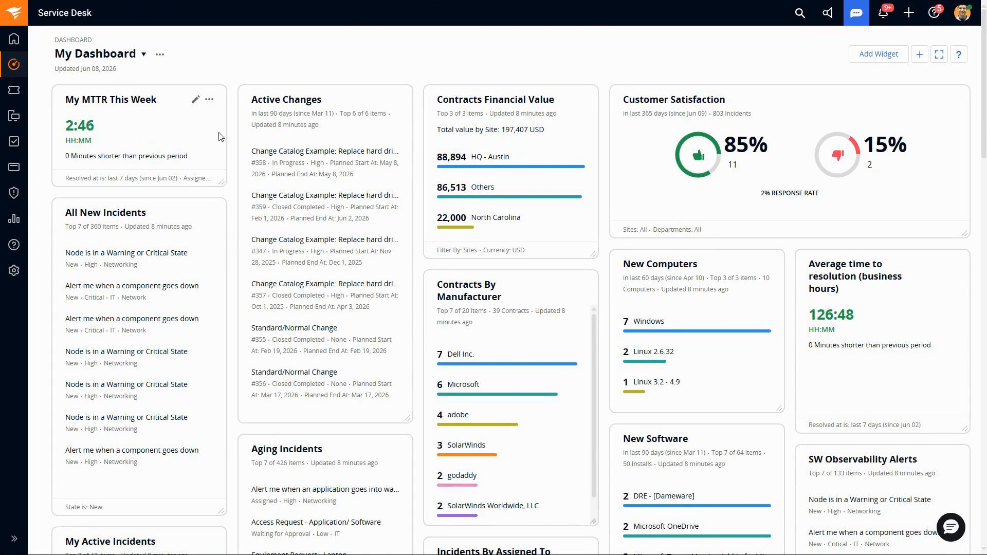
Step: Open the list of automation rules in the Service Desk setup
click(12, 273)
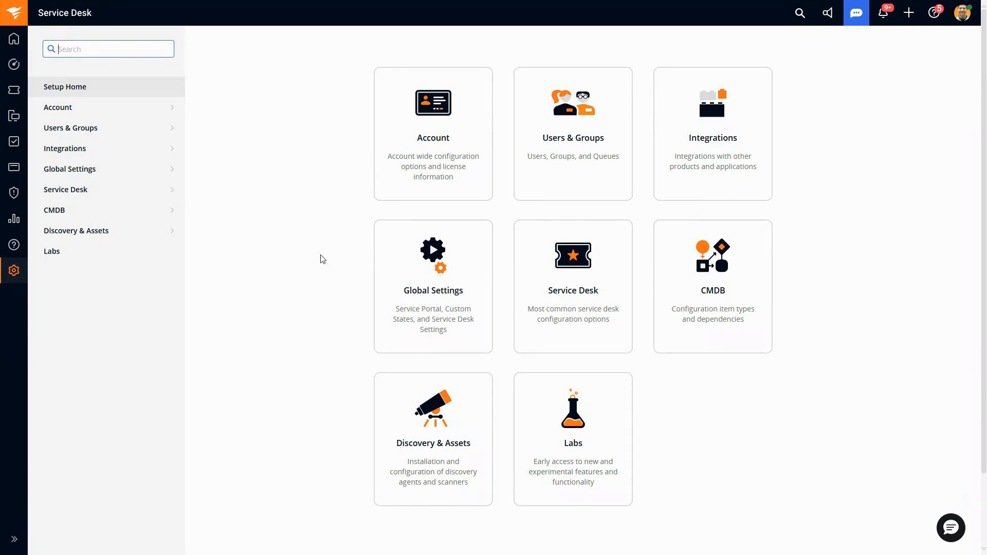
click(108, 191)
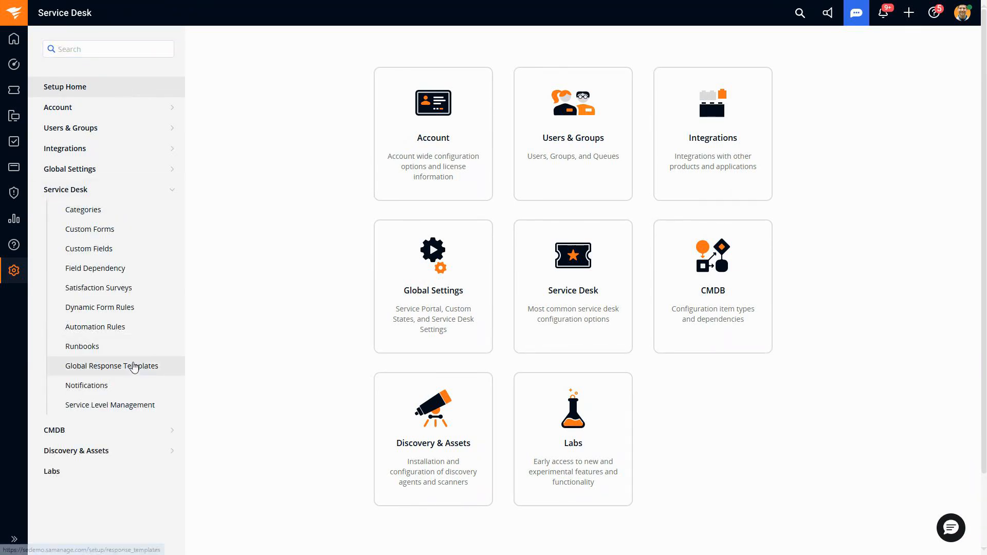
click(132, 335)
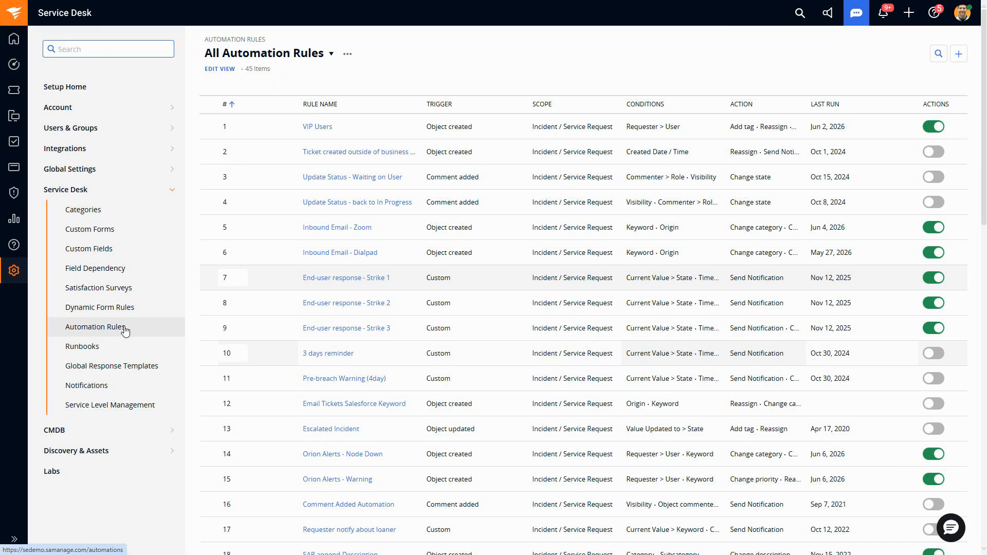
Step: Open the incident categories and examine the default assignees and default group assignments of Applications and its subcategories, such as Google Suite
click(108, 209)
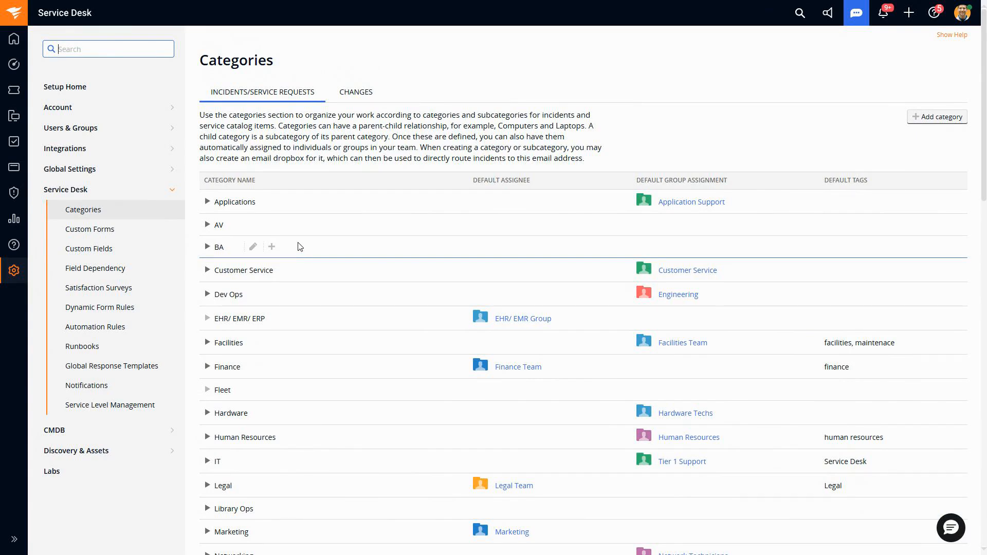
click(208, 202)
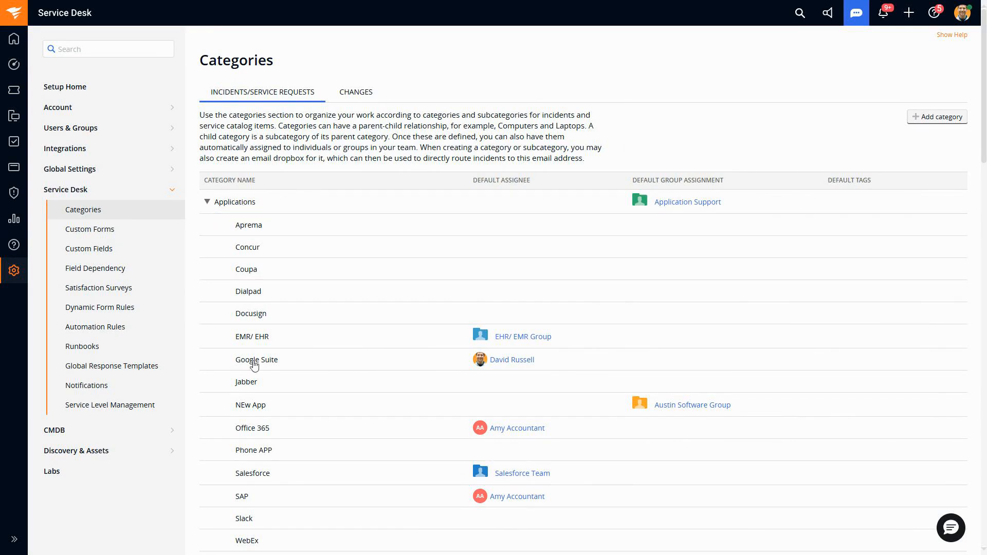
drag(278, 363, 237, 365)
click(238, 367)
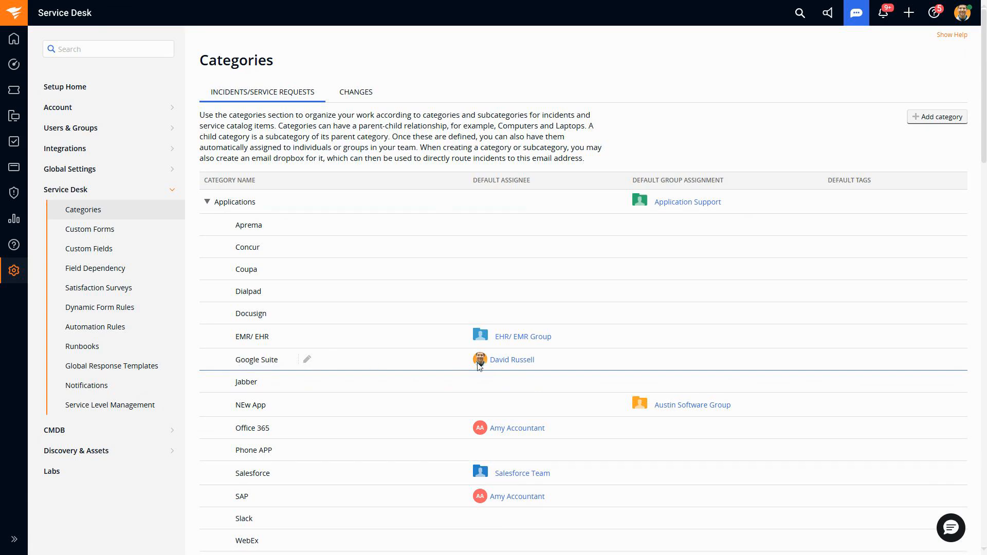
drag(479, 365, 557, 366)
click(558, 364)
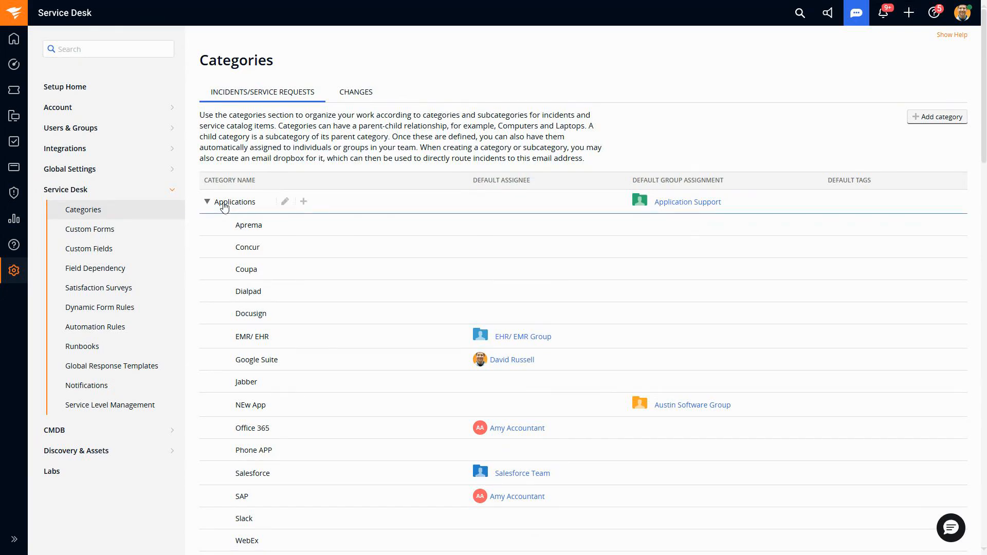
drag(475, 182, 751, 186)
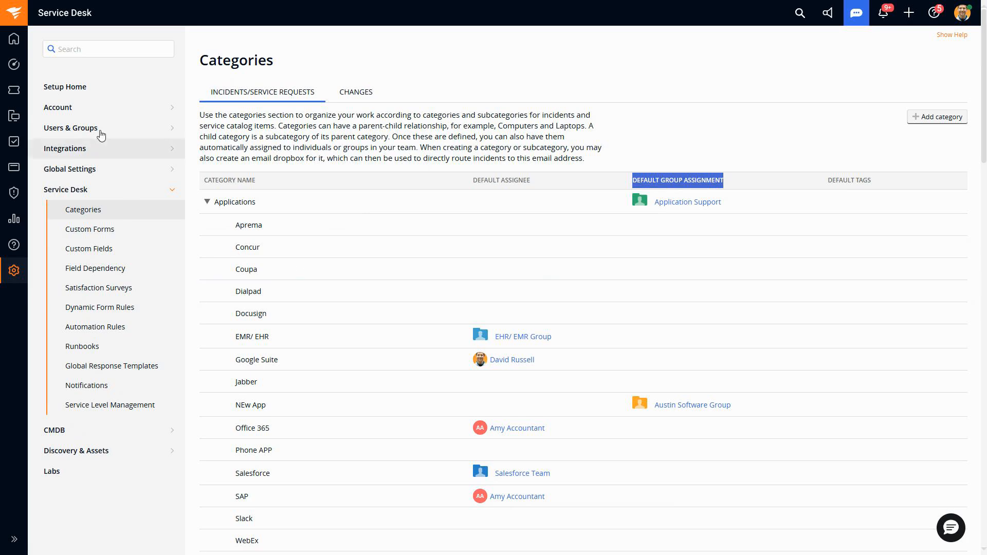
Step: Review the default assignees and group assignments of the departments and sites in the account's Organization & Sites settings
click(96, 108)
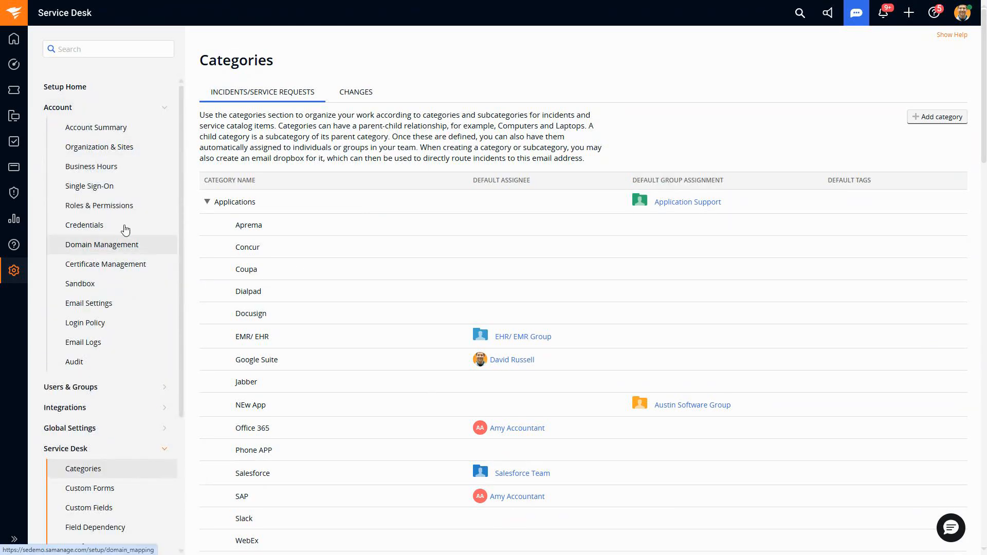
click(116, 151)
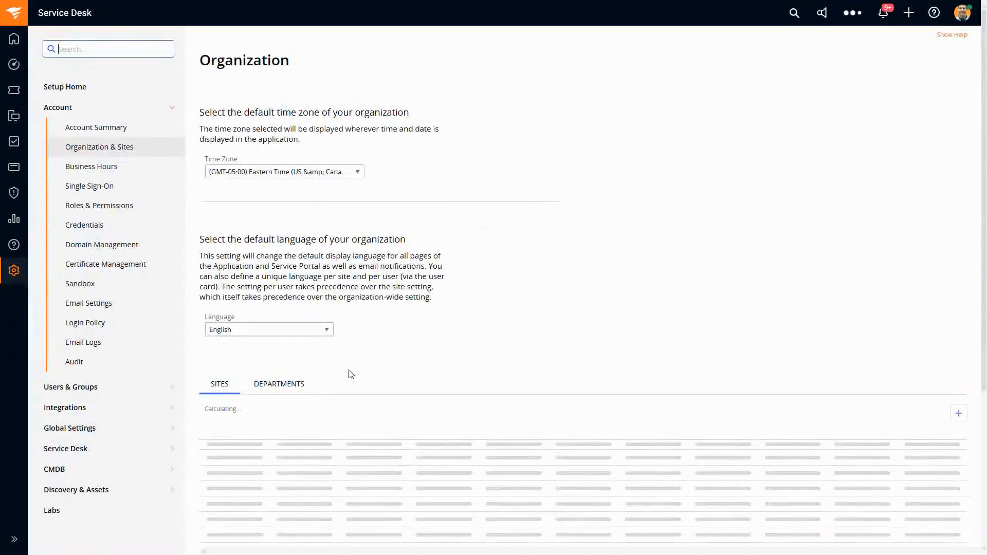
click(280, 386)
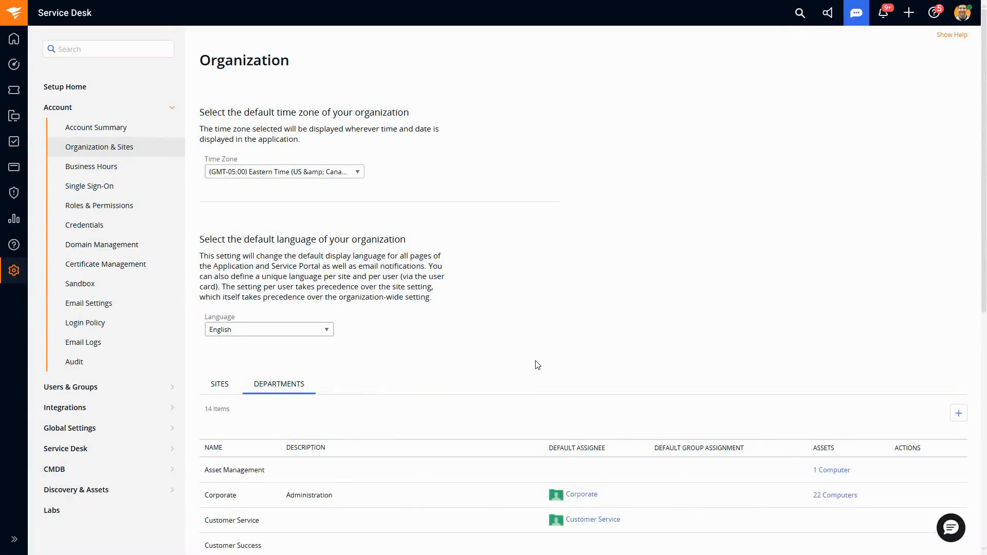
scroll(536, 364, down, 3)
scroll(535, 364, down, 2)
scroll(510, 365, down, 1)
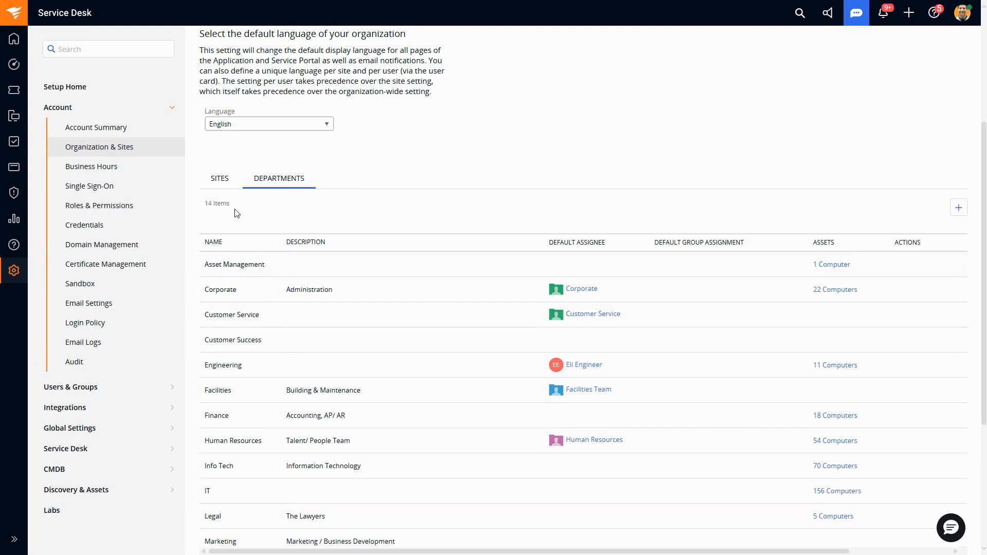
click(220, 181)
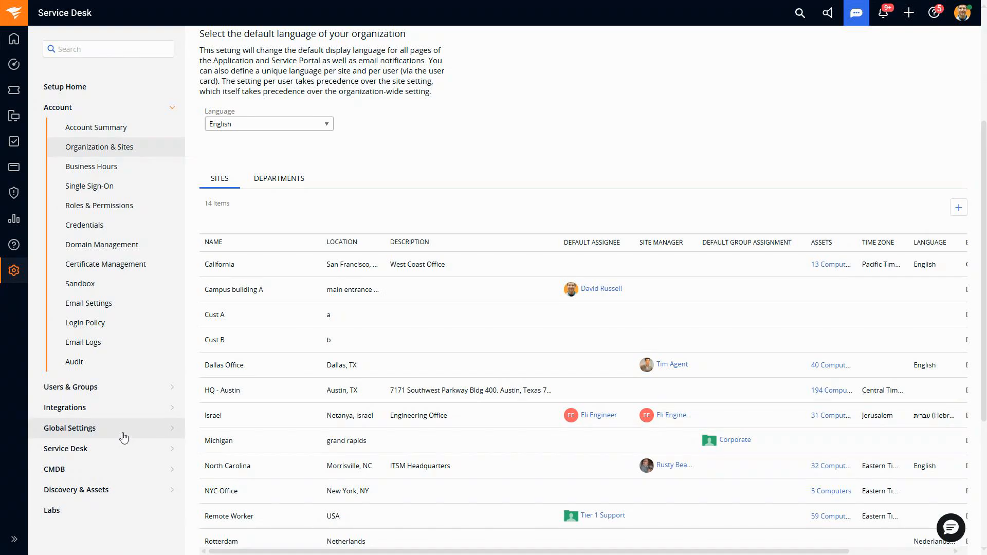
Step: Return to the Service Desk categories and examine the Default Assignee and Notifications settings for new incidents
click(105, 459)
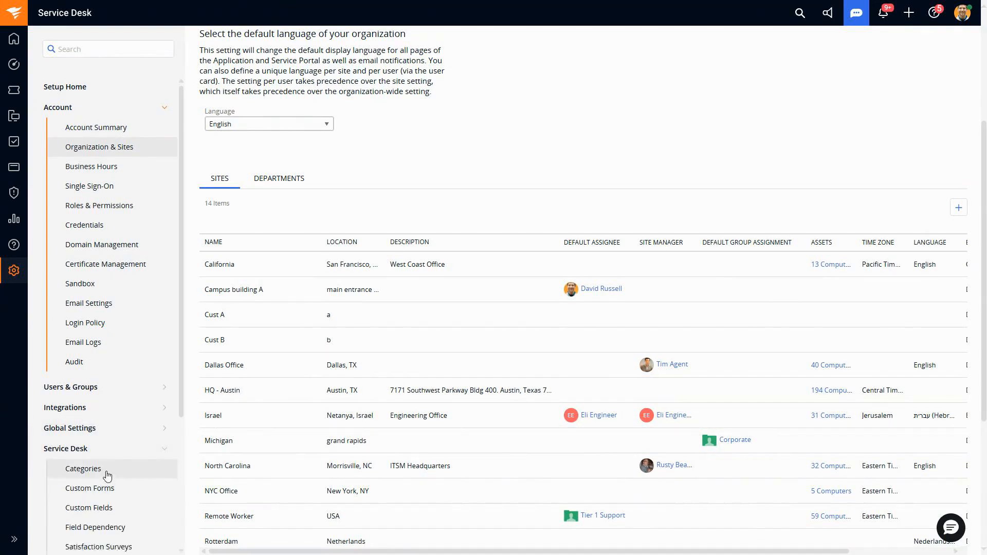
click(106, 470)
scroll(460, 354, down, 12)
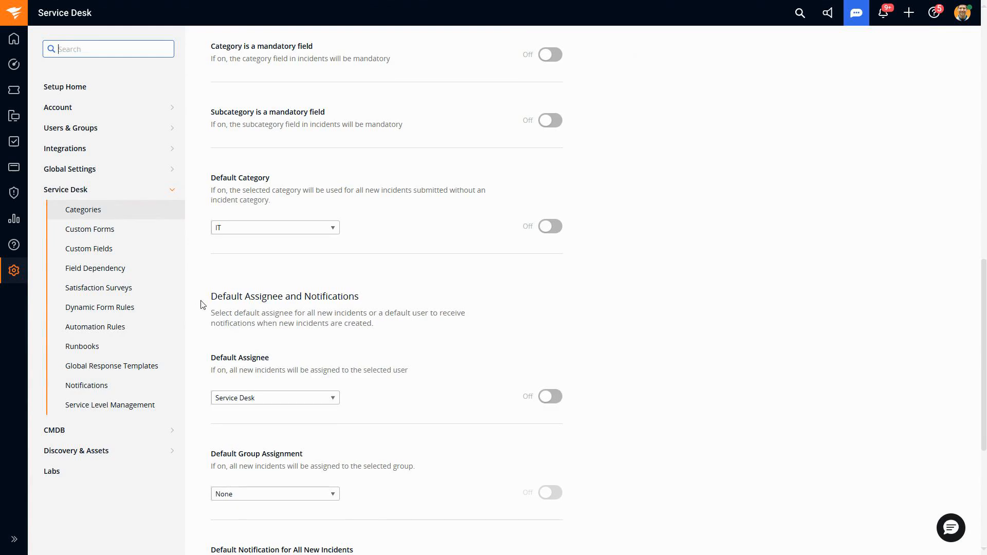
drag(205, 300, 372, 296)
scroll(386, 344, down, 1)
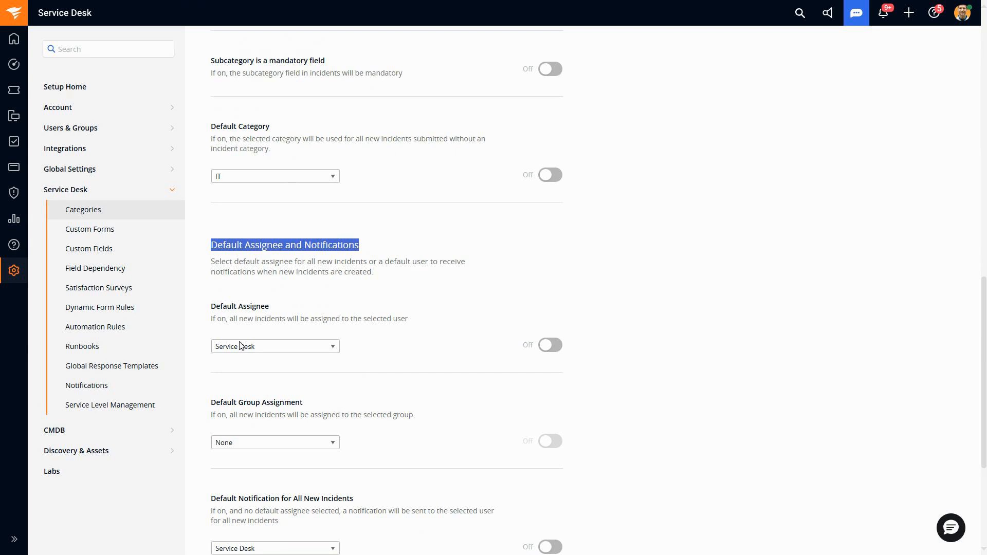
Step: Start a new automation rule, keeping Object created as the trigger and Incident / Service Request as the scope
click(113, 336)
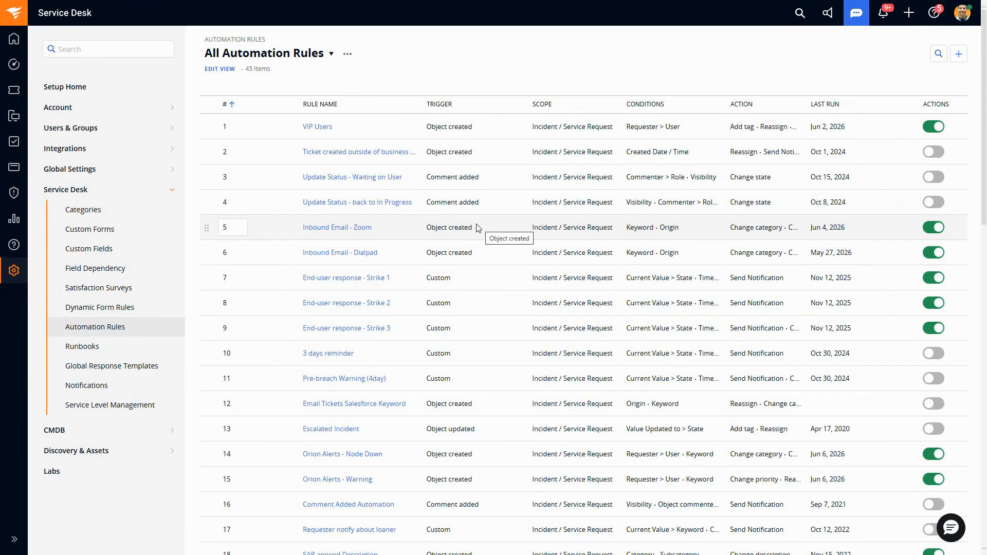
click(959, 55)
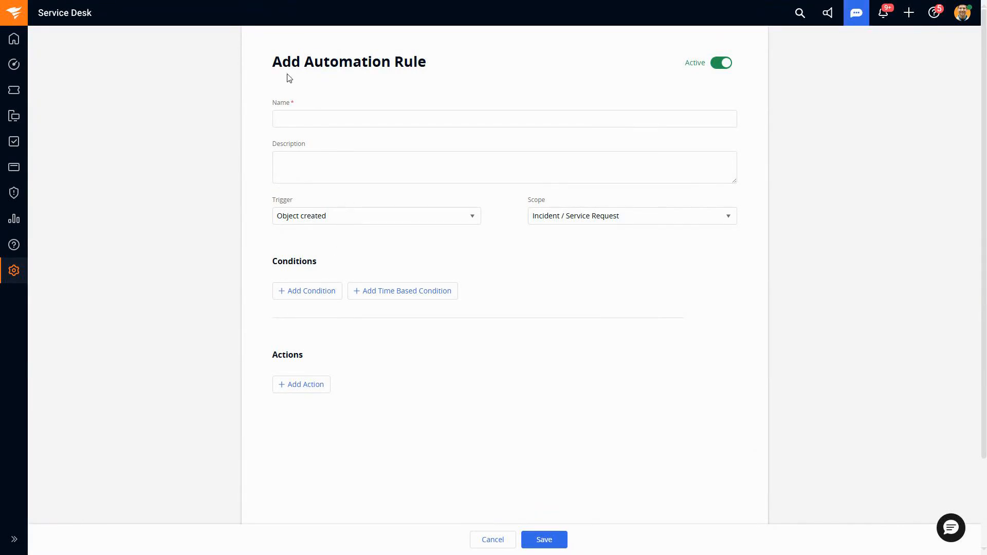
click(396, 222)
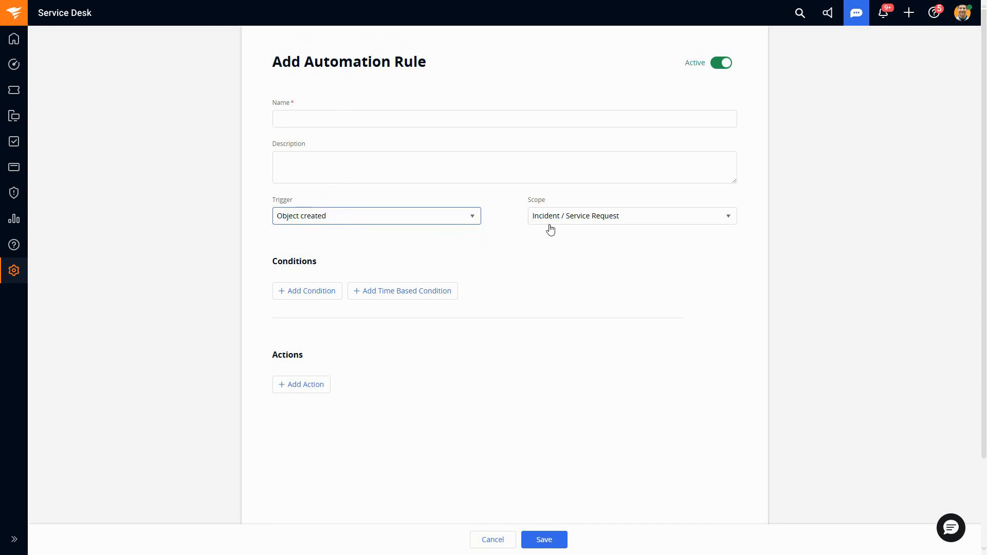
click(602, 222)
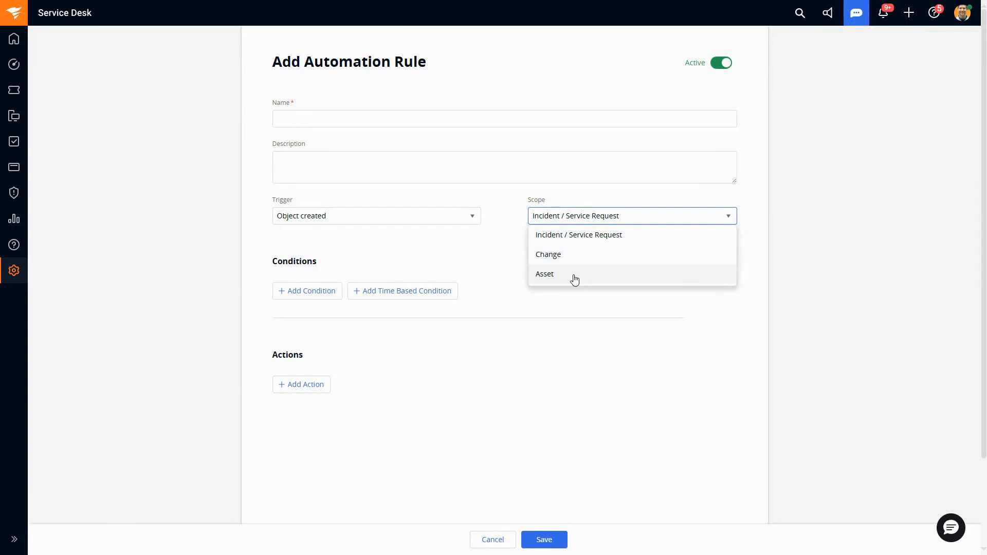
click(478, 242)
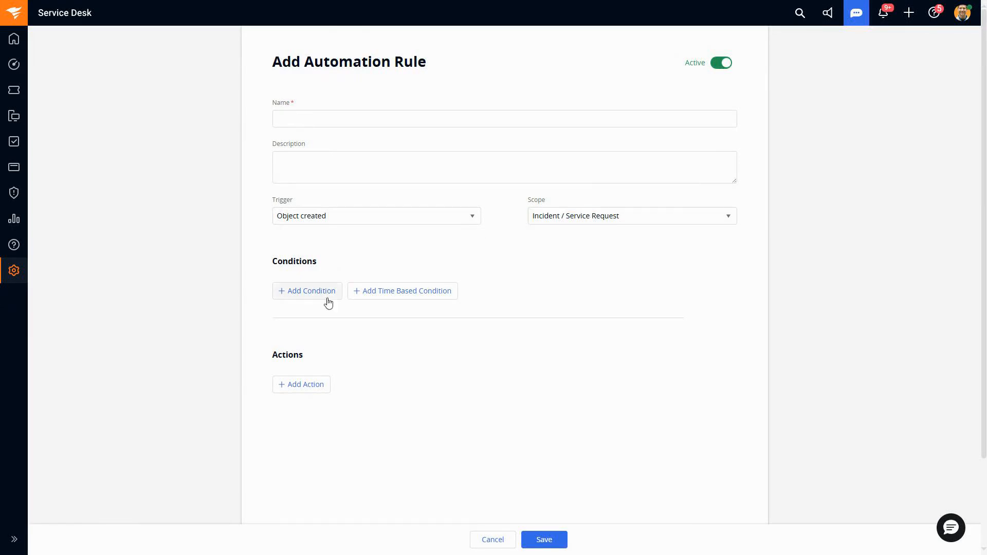
Step: Insert a new, non-time-based condition in the automation rule
click(311, 291)
scroll(410, 306, down, 1)
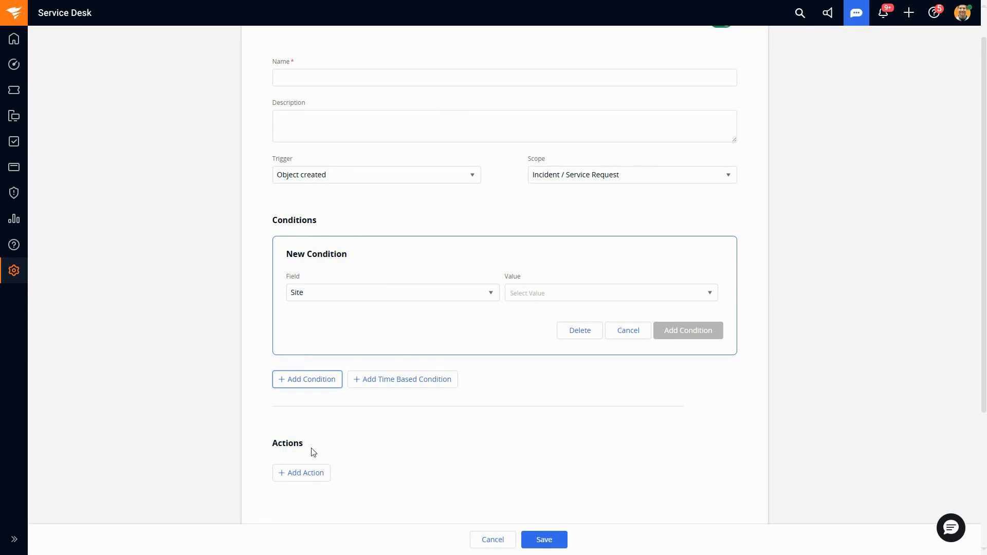
drag(269, 447, 332, 449)
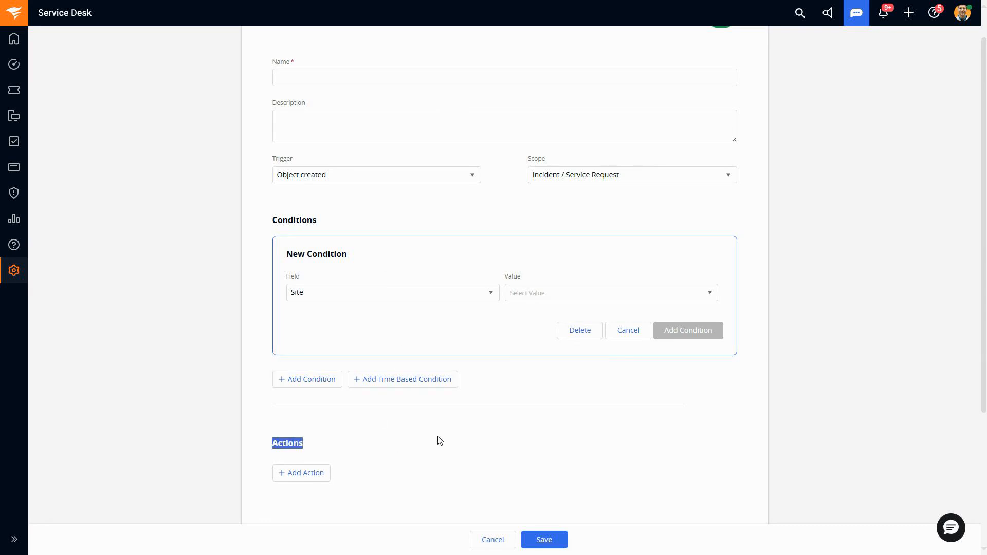
Step: Examine which system and custom incident fields are available for the new condition
click(472, 292)
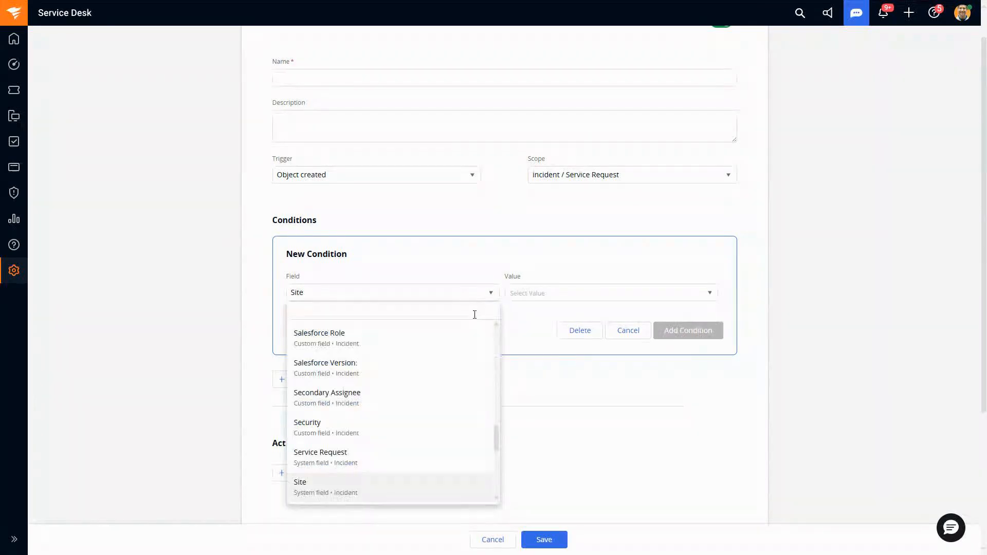
scroll(446, 393, up, 5)
scroll(450, 385, up, 5)
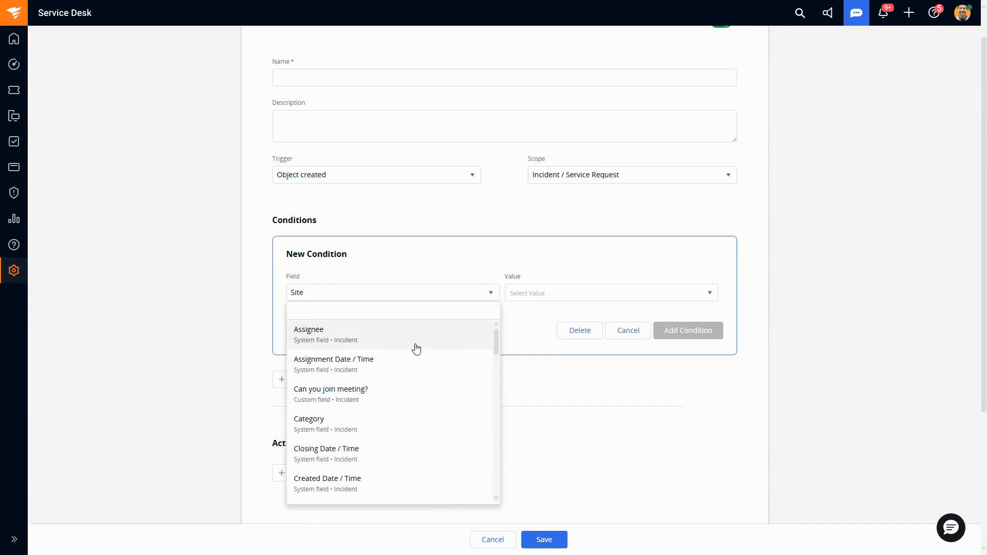
scroll(429, 364, down, 2)
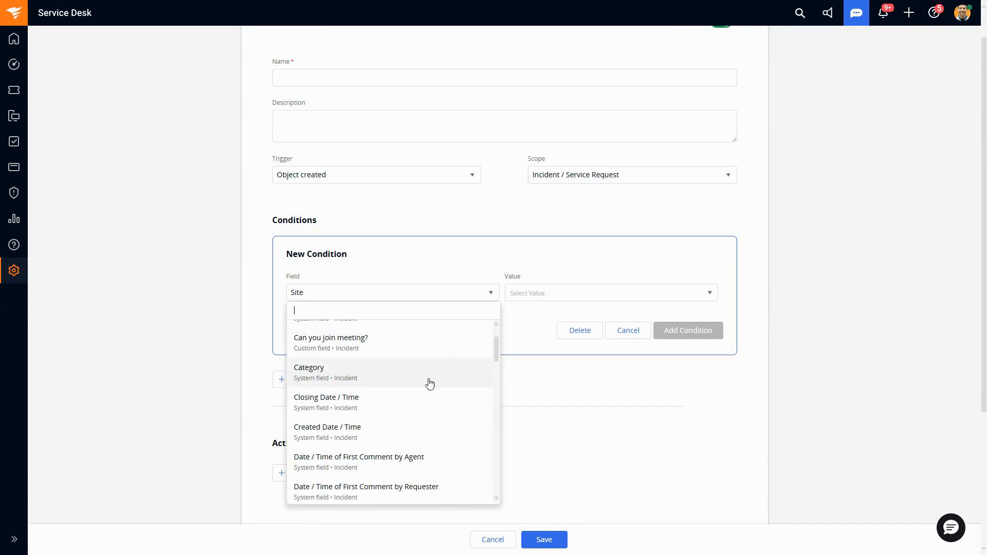
scroll(406, 377, down, 4)
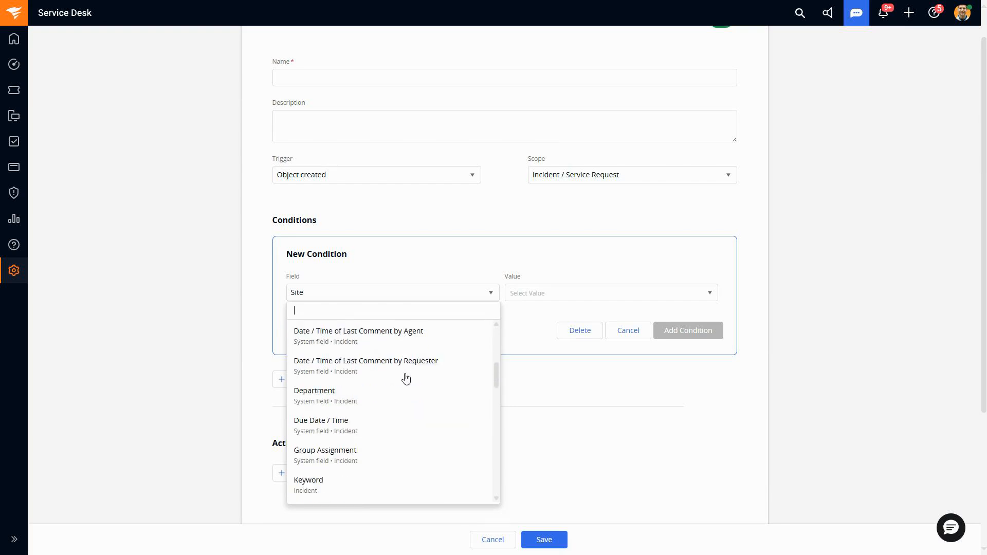
scroll(406, 379, down, 2)
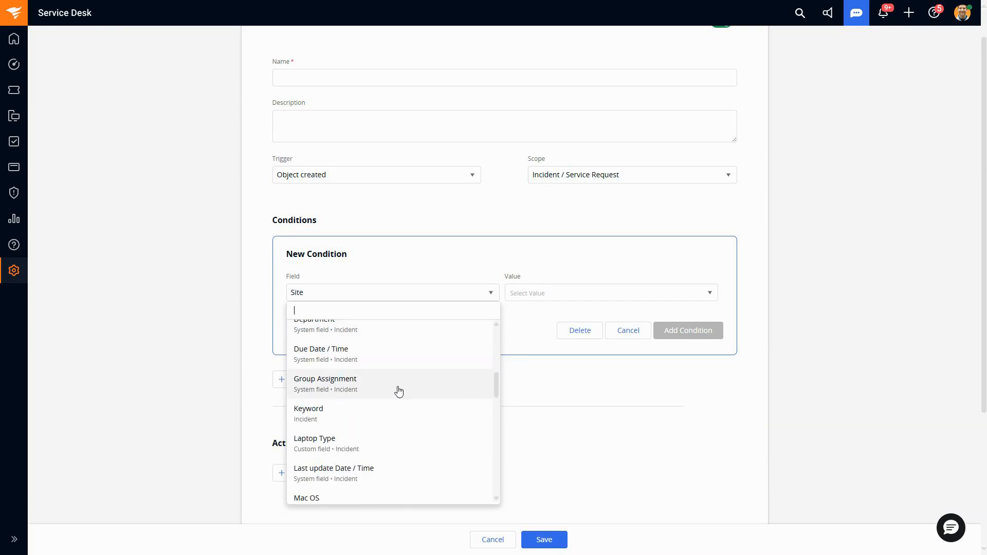
scroll(399, 391, down, 4)
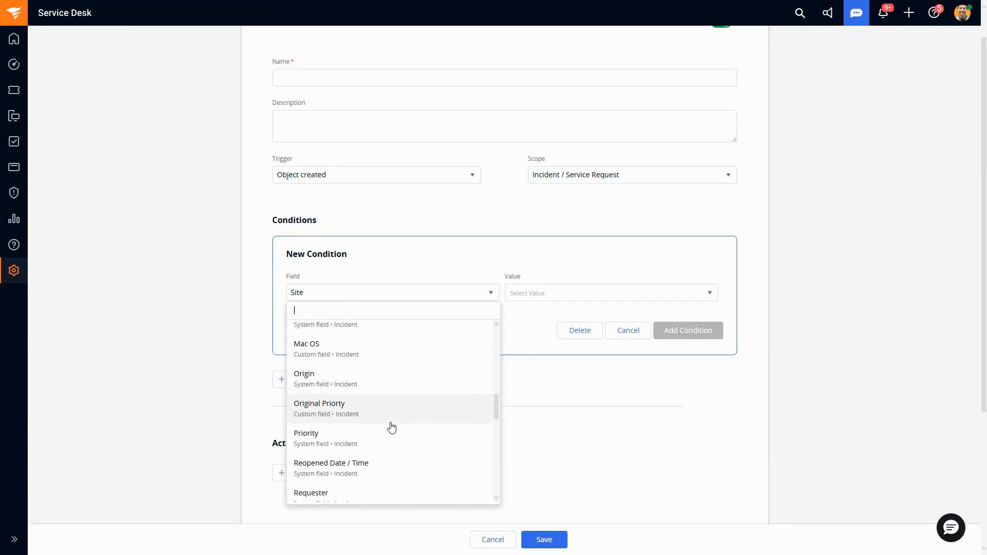
scroll(393, 412, down, 10)
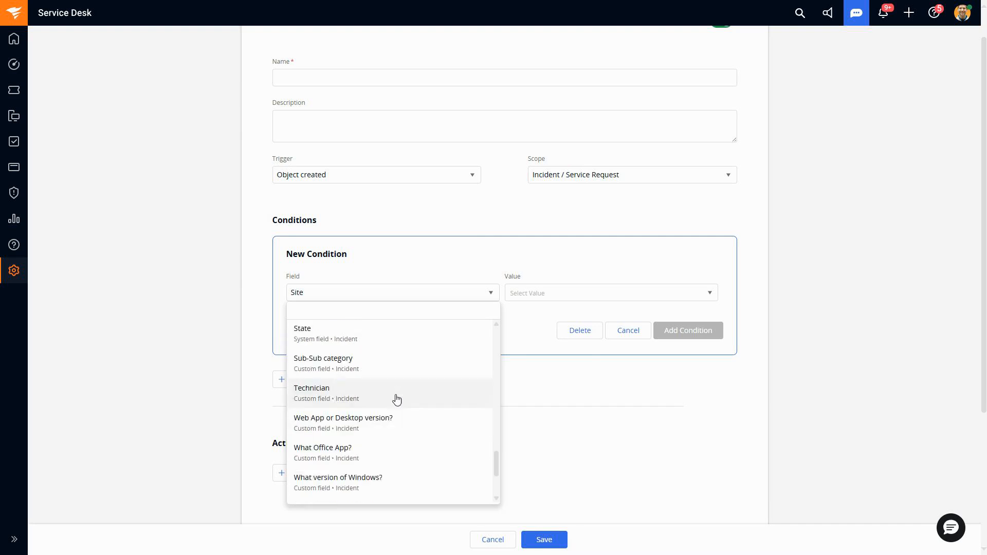
scroll(397, 400, up, 9)
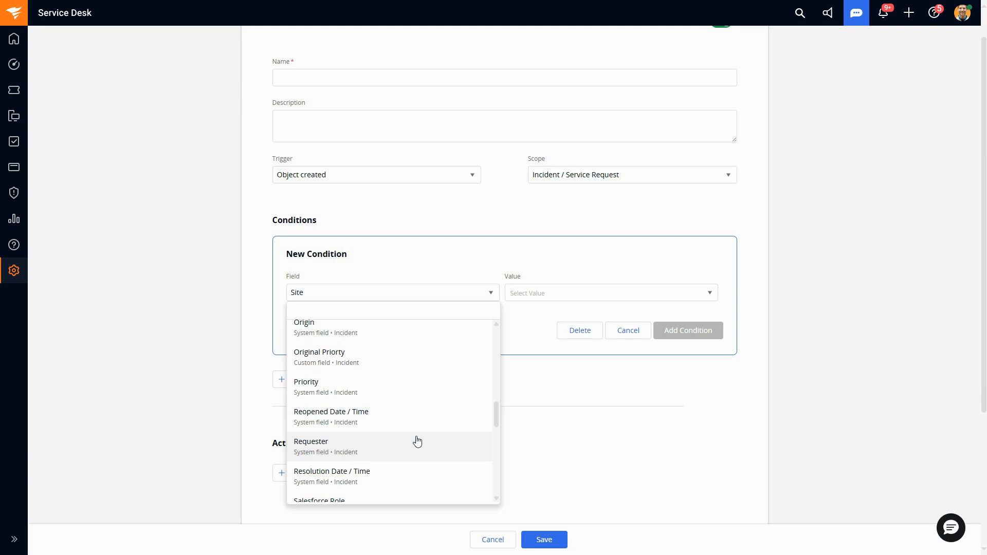
scroll(417, 442, up, 3)
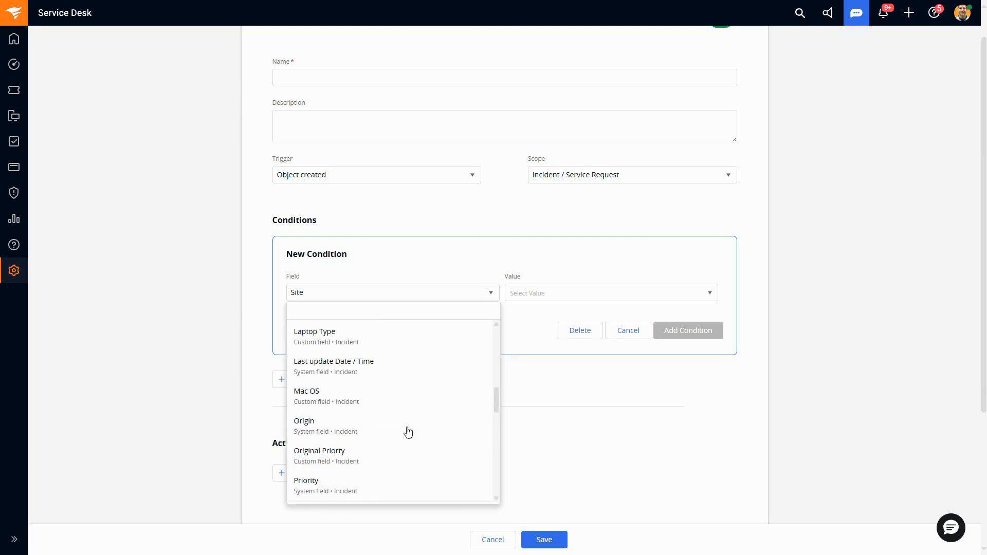
Step: Set the new condition to check the Keyword field for the value Zoom
text(key)
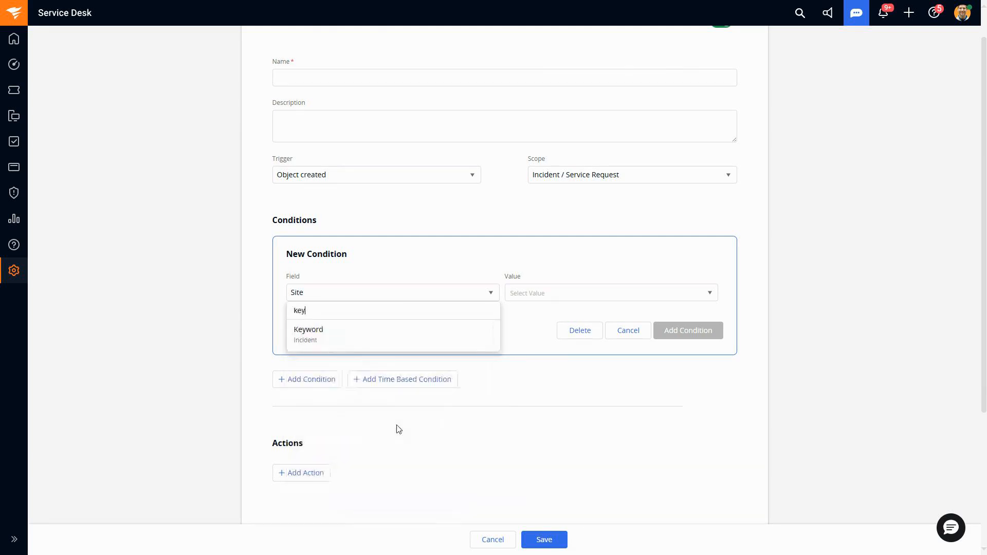
click(429, 331)
click(543, 290)
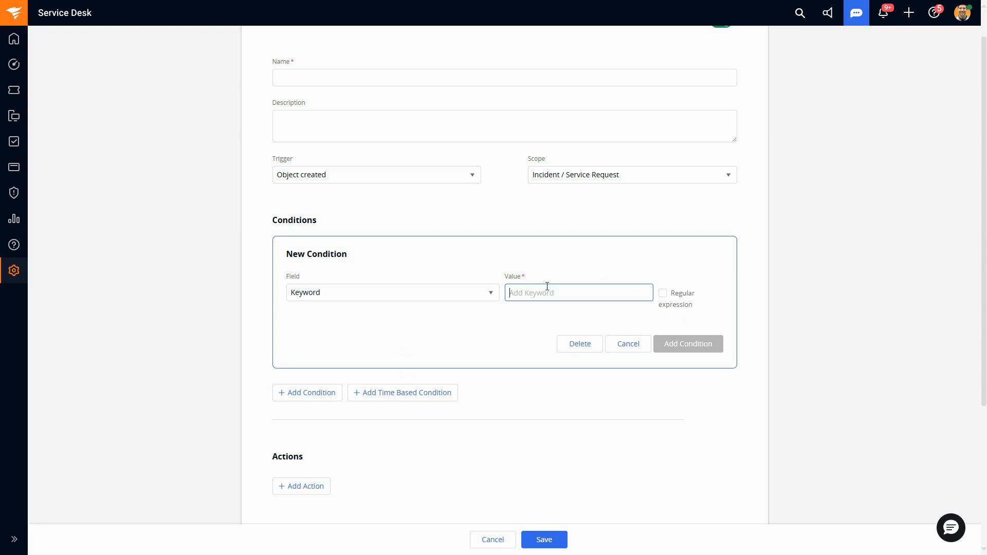
text(Zoom)
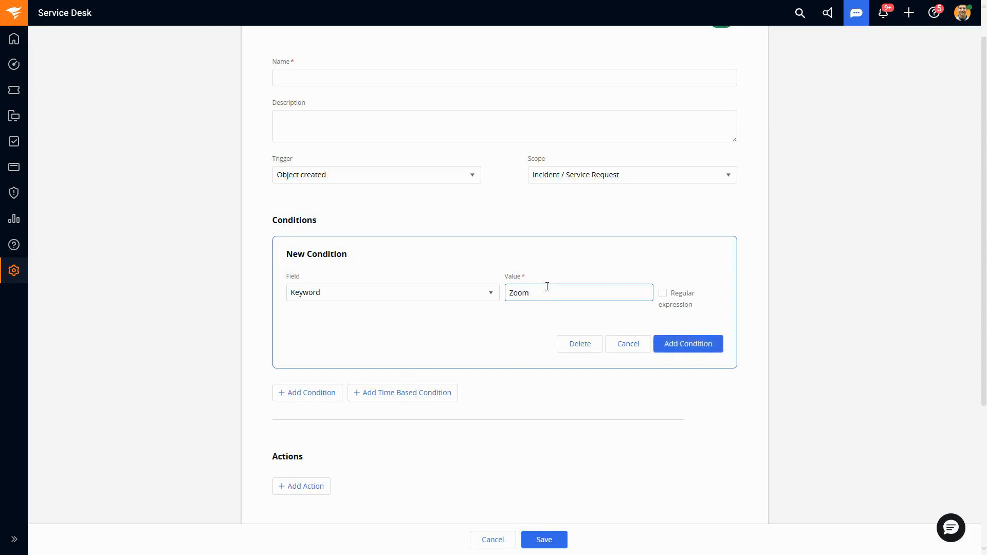
Step: Add an Update record action to the rule that sets the Assignee field to Me
scroll(525, 329, down, 1)
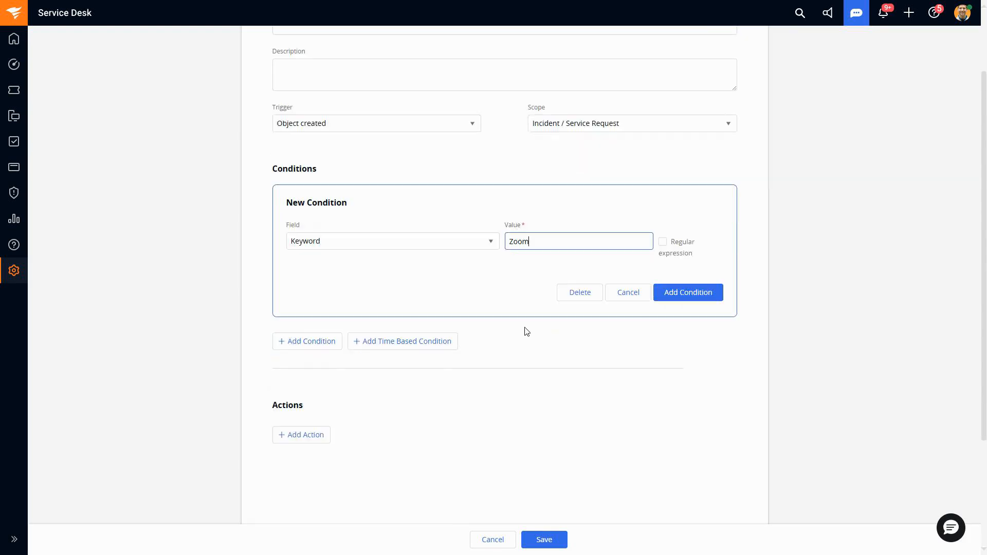
click(314, 435)
scroll(440, 406, down, 1)
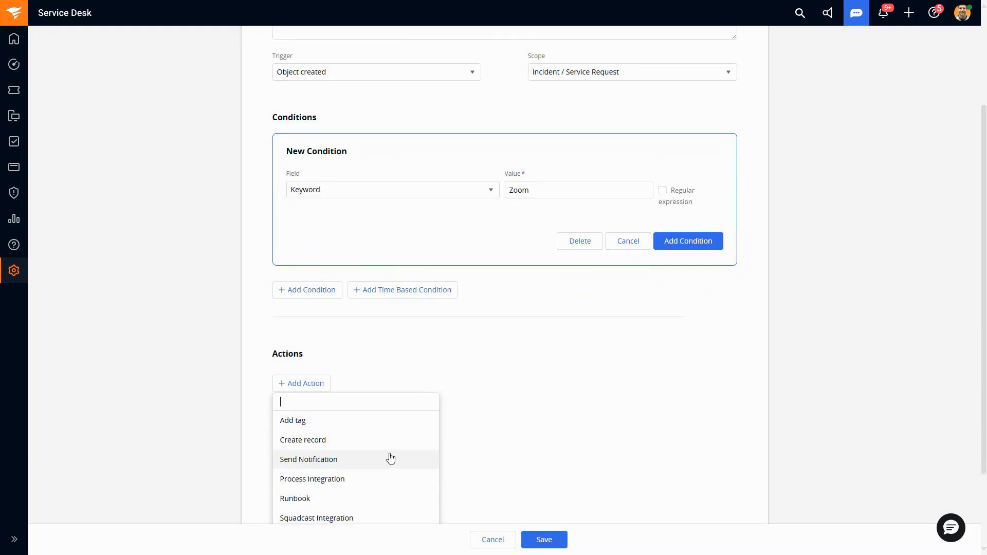
scroll(522, 438, down, 1)
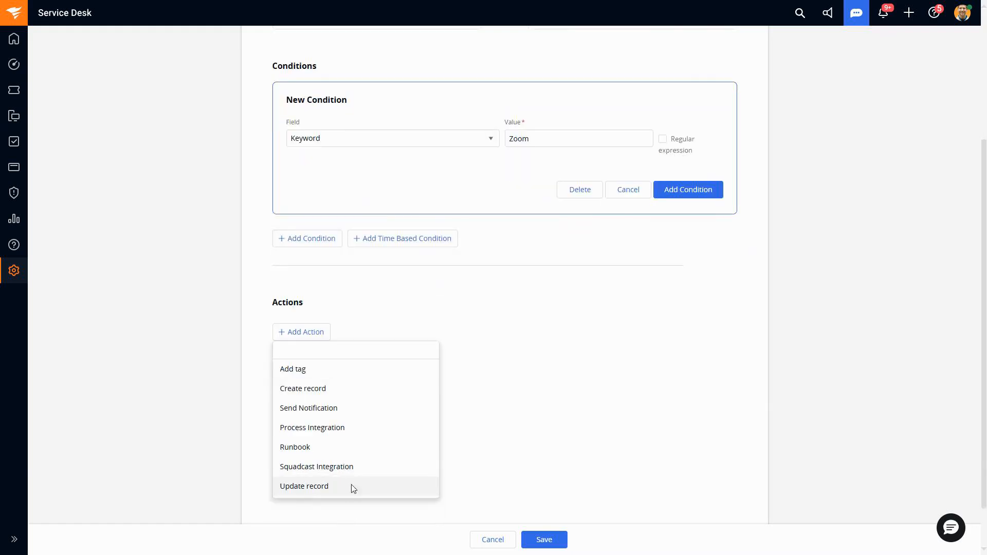
click(353, 487)
click(425, 297)
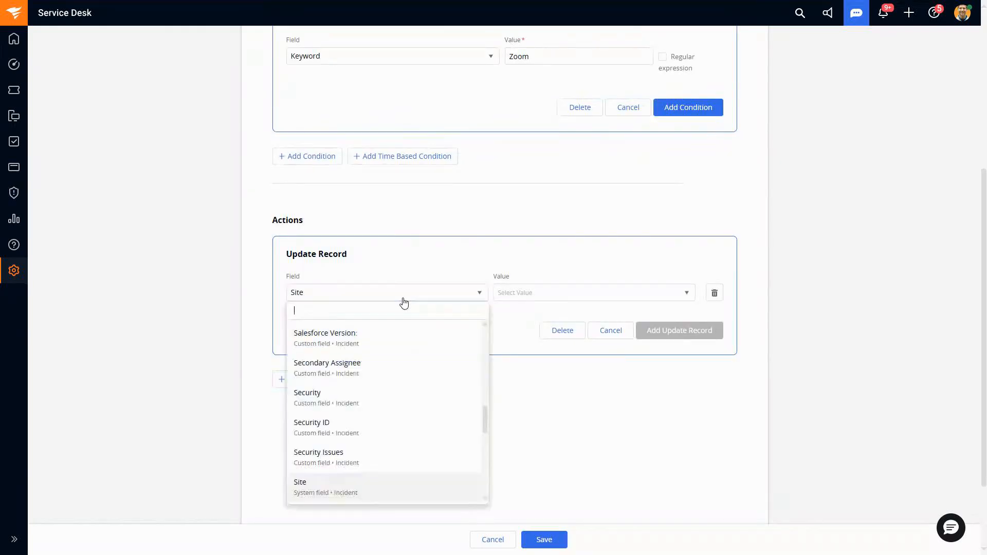
text(ass)
click(410, 339)
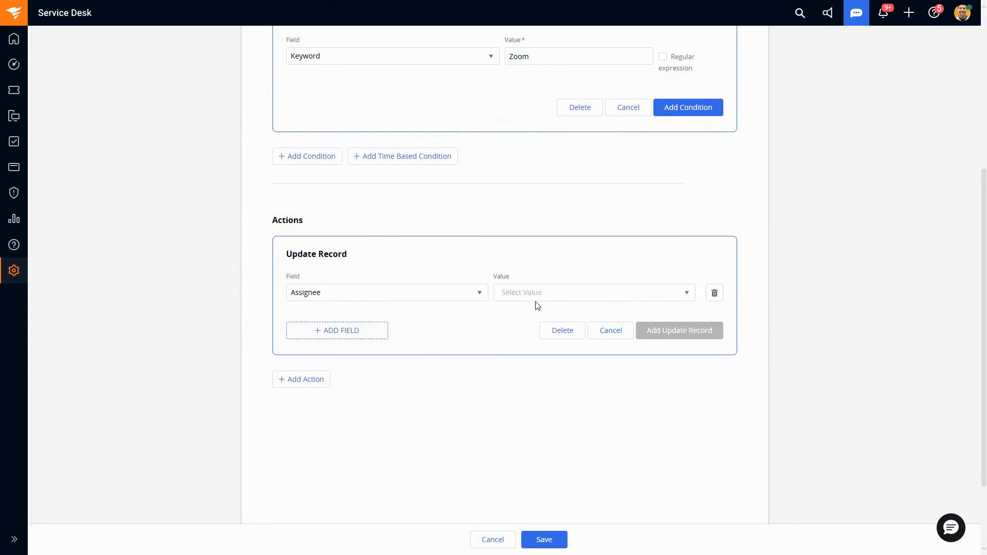
click(537, 299)
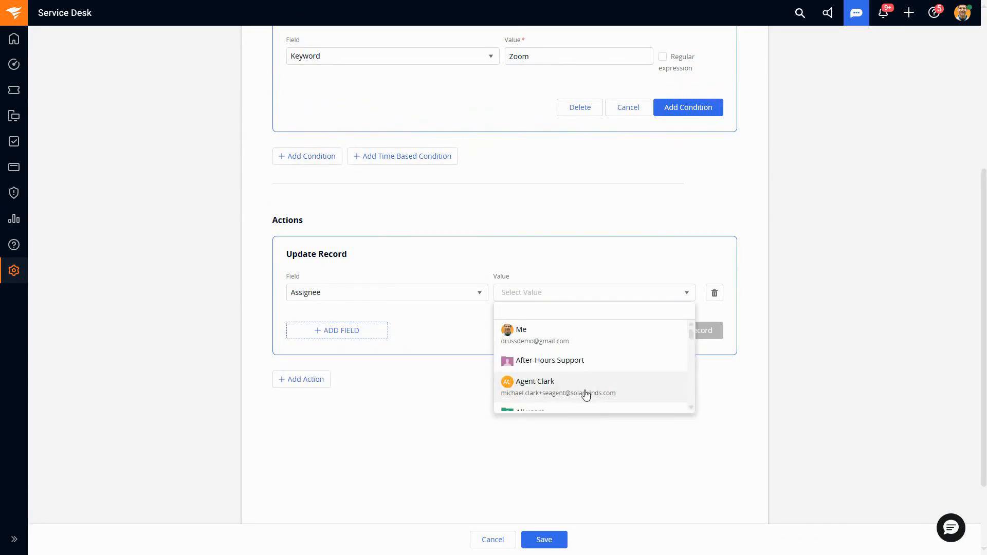
scroll(585, 389, down, 2)
scroll(584, 386, up, 2)
click(554, 334)
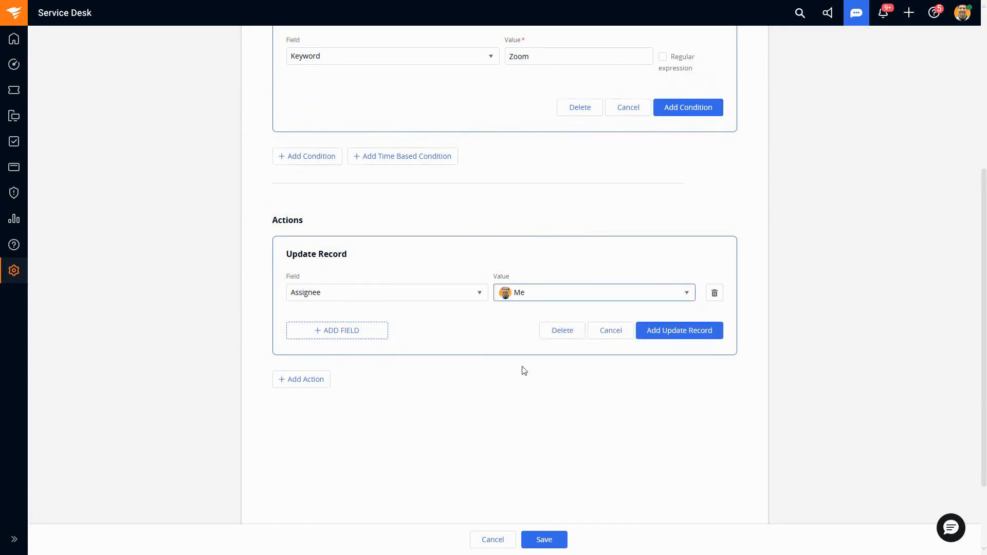
Step: Replace the keyword in the new condition with Outlook
scroll(522, 370, up, 3)
scroll(517, 377, up, 1)
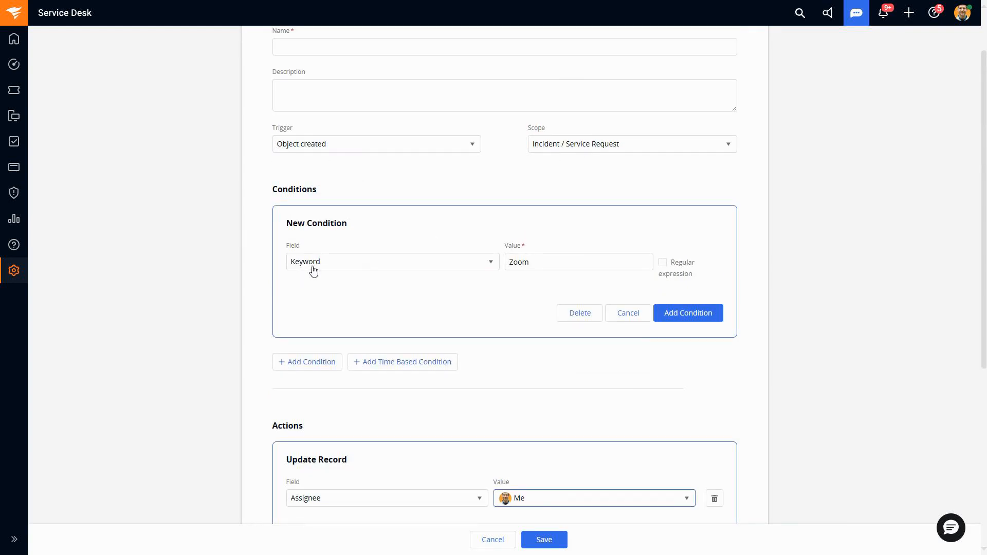
click(540, 265)
scroll(521, 267, down, 2)
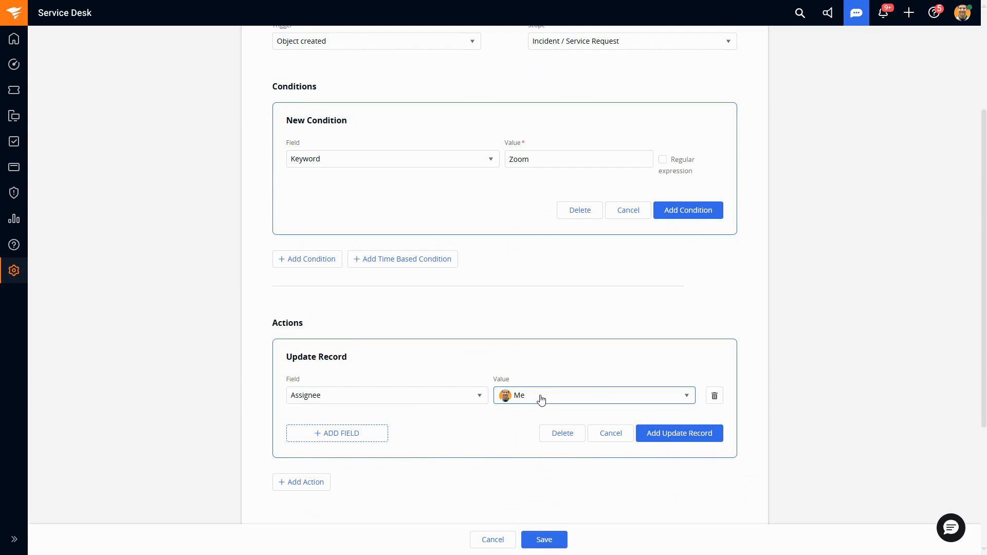
scroll(529, 355, up, 2)
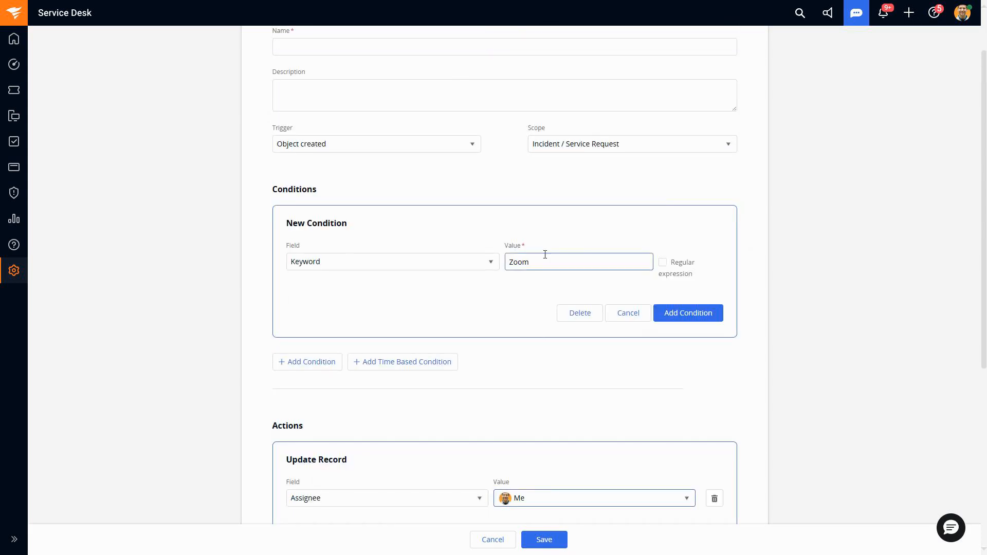
drag(551, 262, 485, 263)
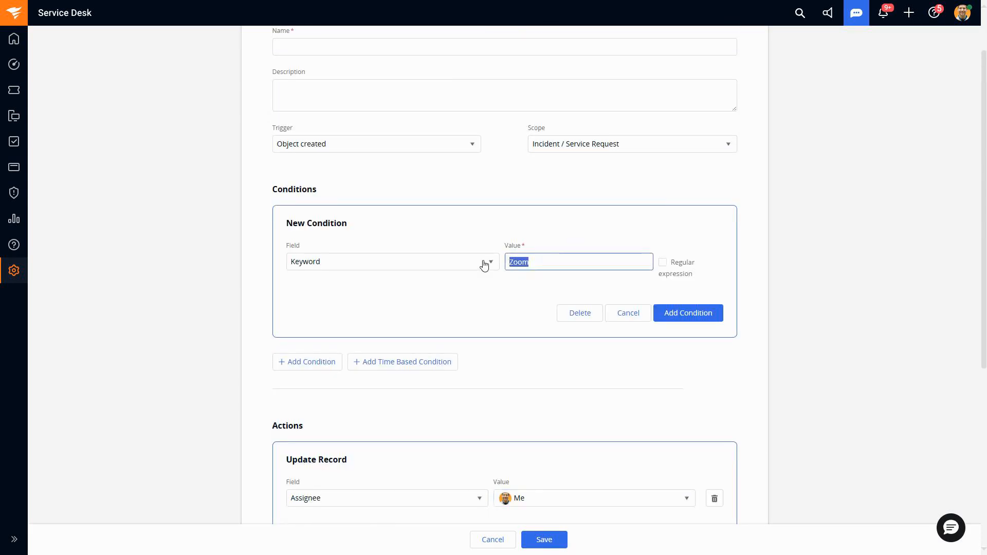
text(Outlook)
Step: Set the Assignee value in the Update Record action to the Application Support group
scroll(515, 309, down, 2)
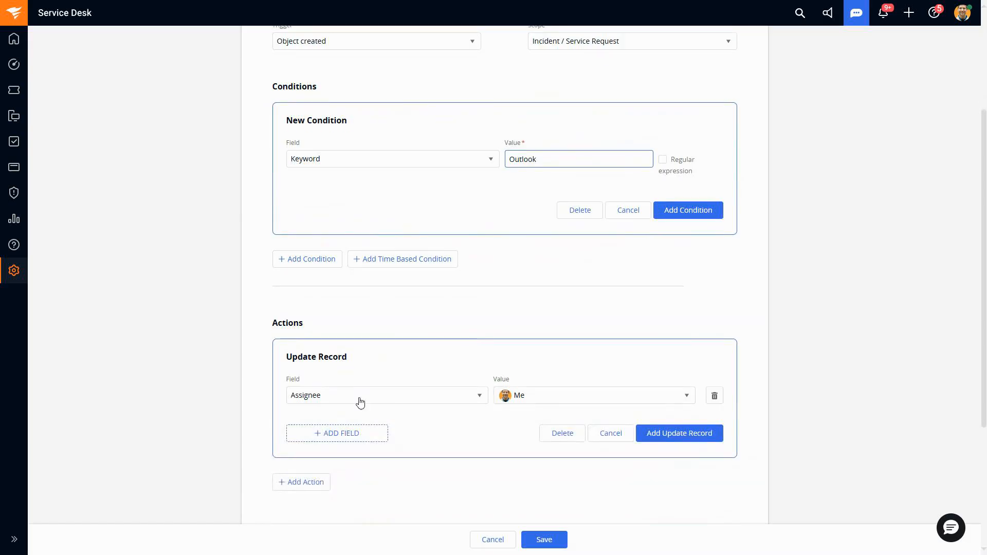
click(550, 397)
text(app)
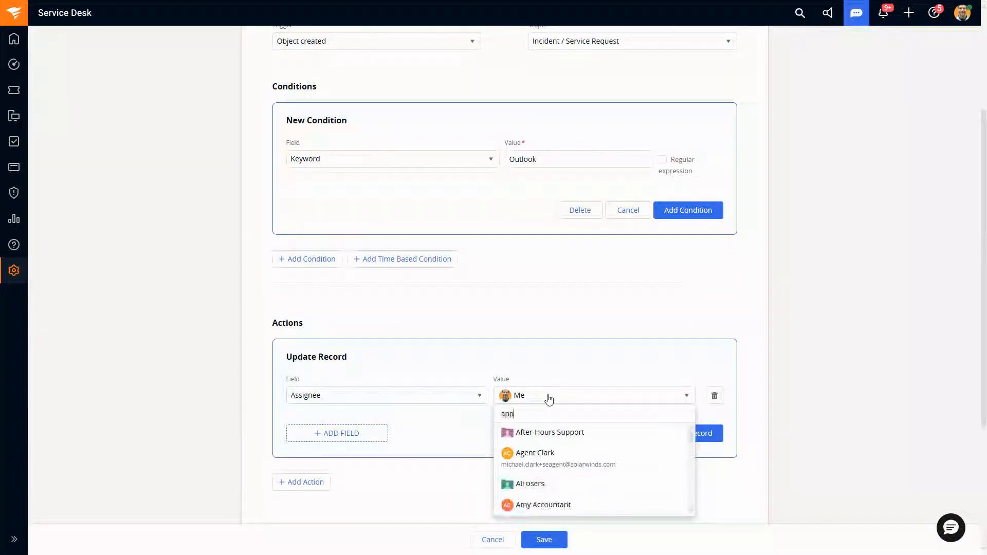
click(559, 436)
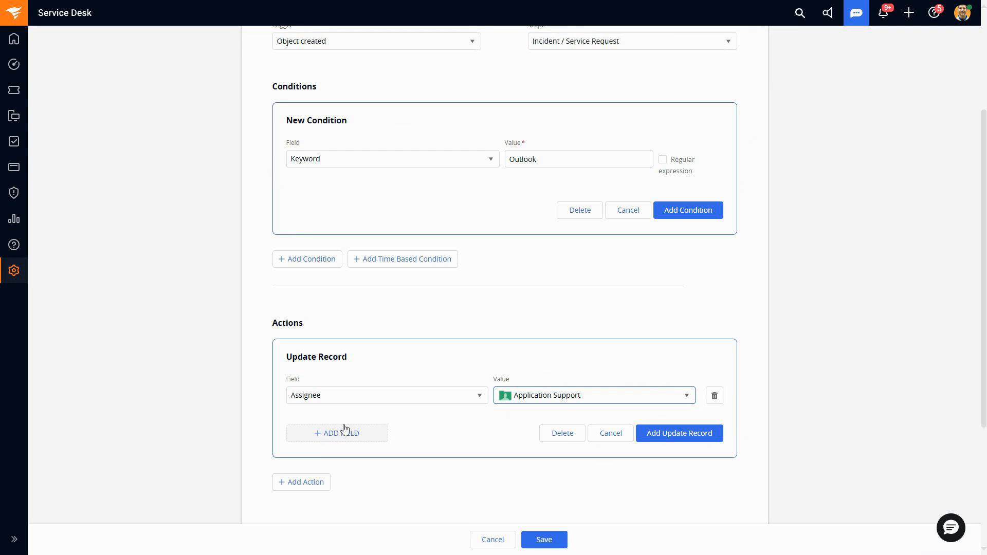
Step: Add a second field to the Update Record action that sets Priority to High
click(385, 434)
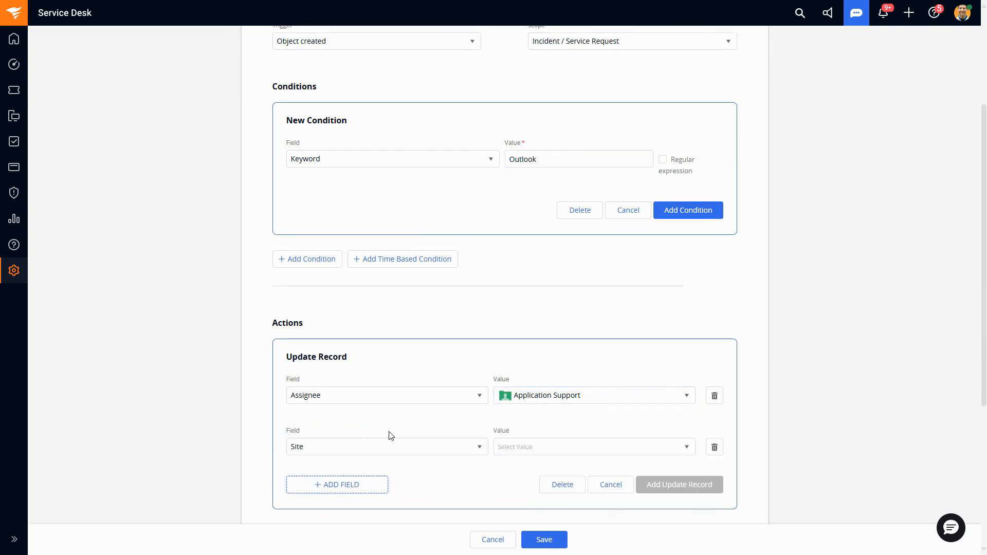
scroll(453, 411, down, 2)
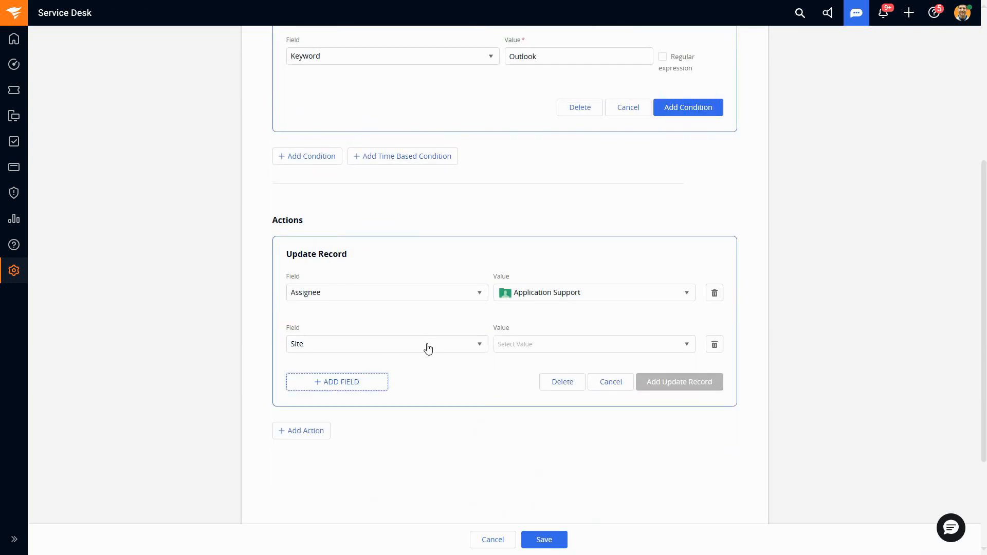
scroll(428, 349, up, 1)
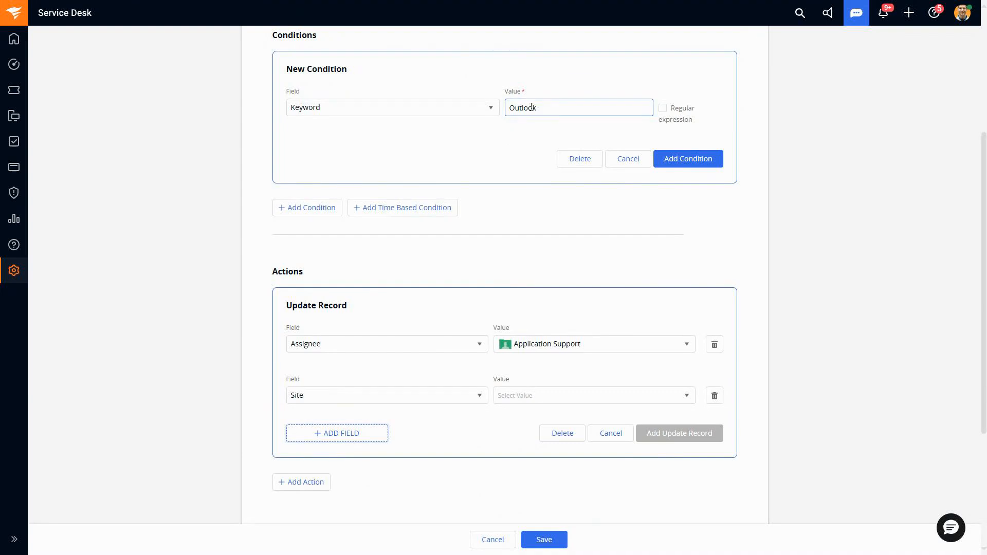
click(450, 400)
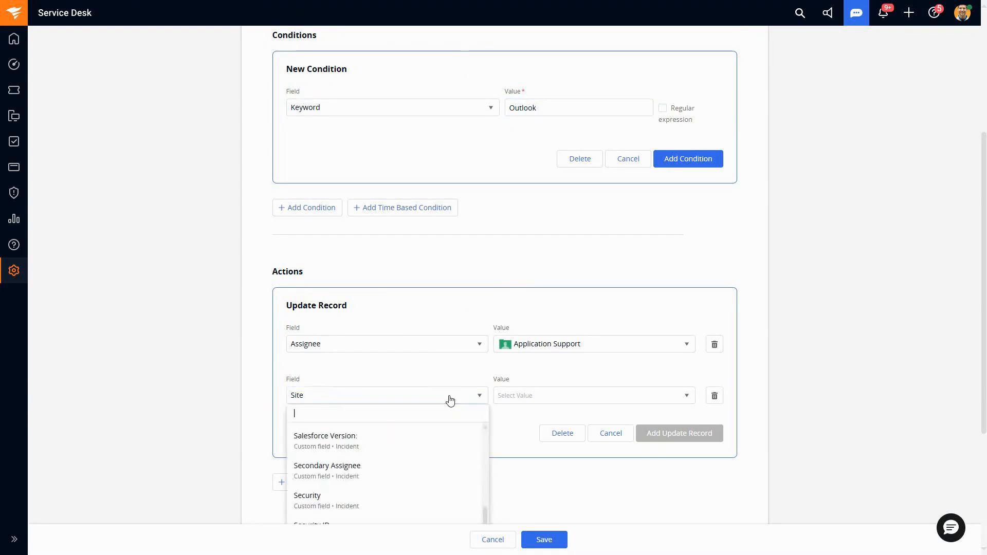
text(pri)
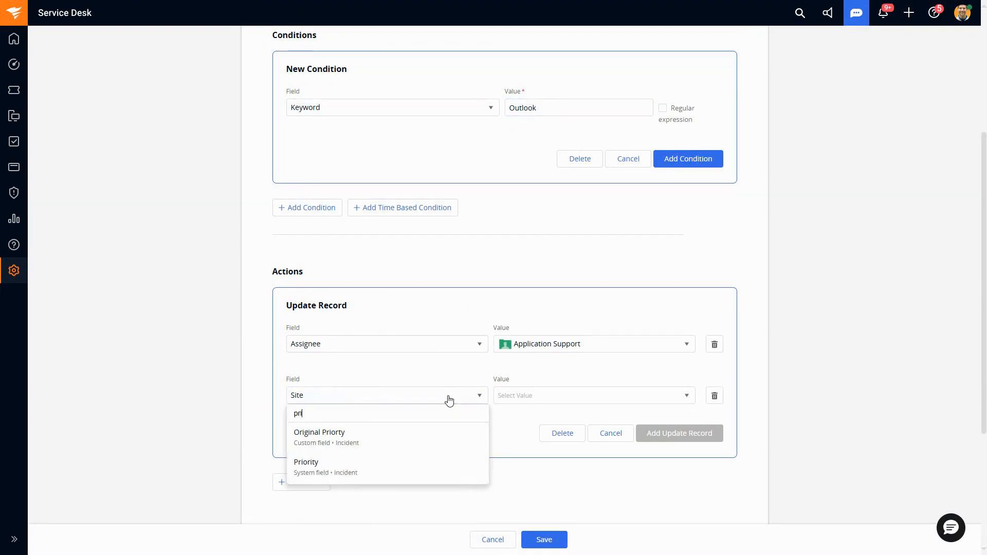
click(419, 465)
click(535, 397)
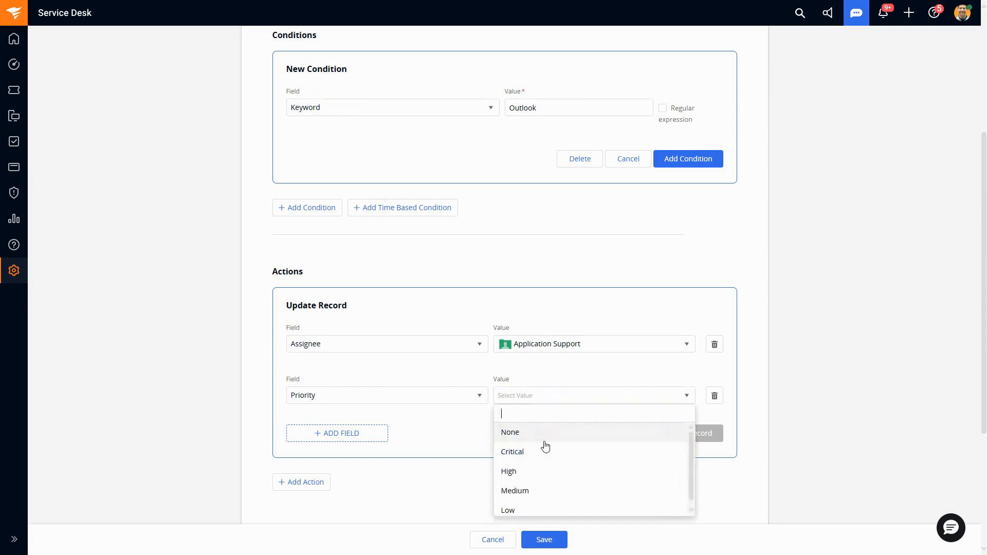
click(545, 472)
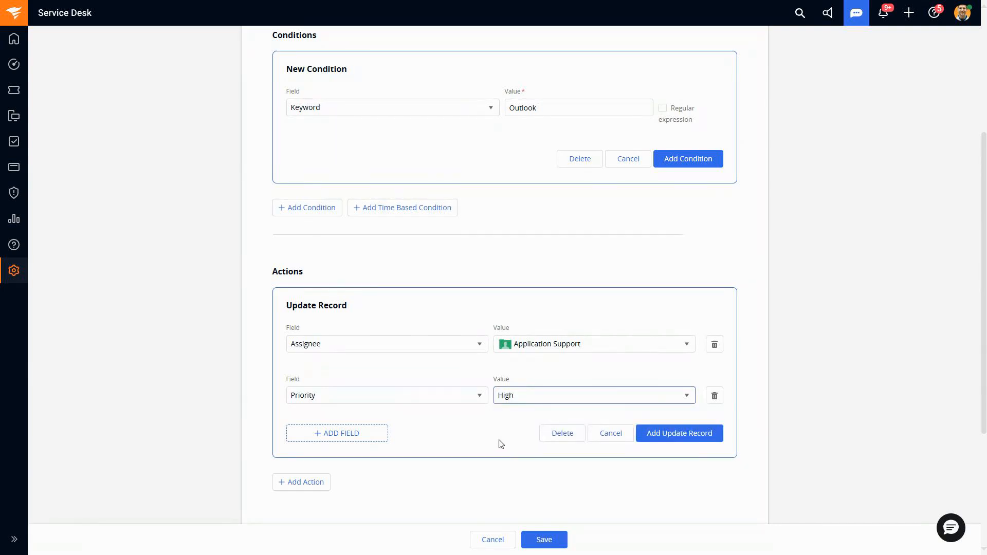
Step: Change the keyword value in the new condition to [Oo]utlook
scroll(501, 444, up, 1)
scroll(501, 443, up, 2)
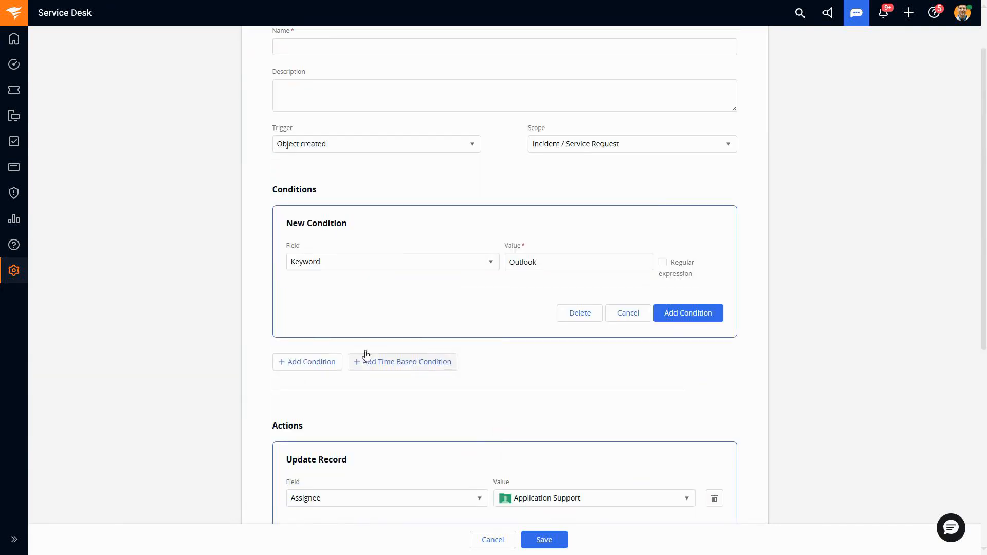
click(328, 262)
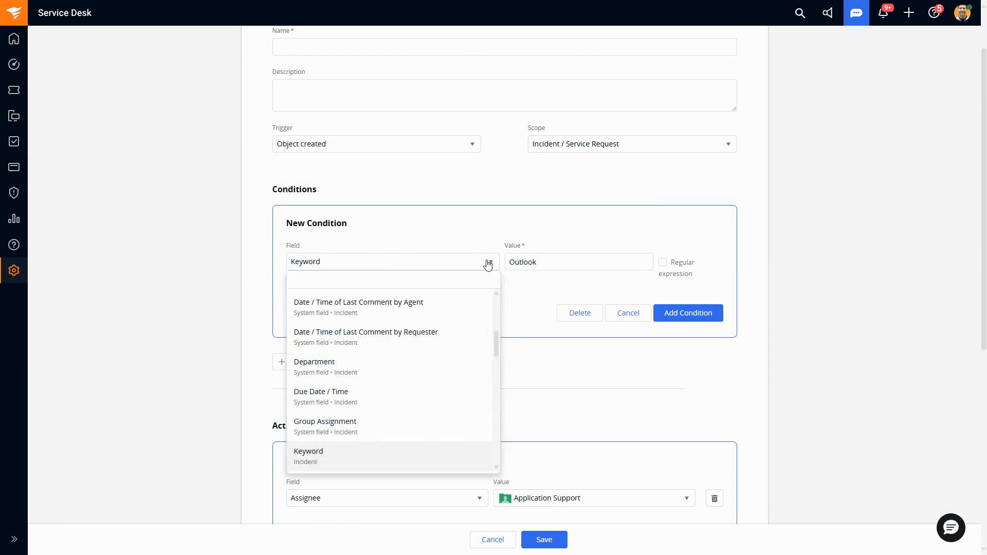
click(548, 261)
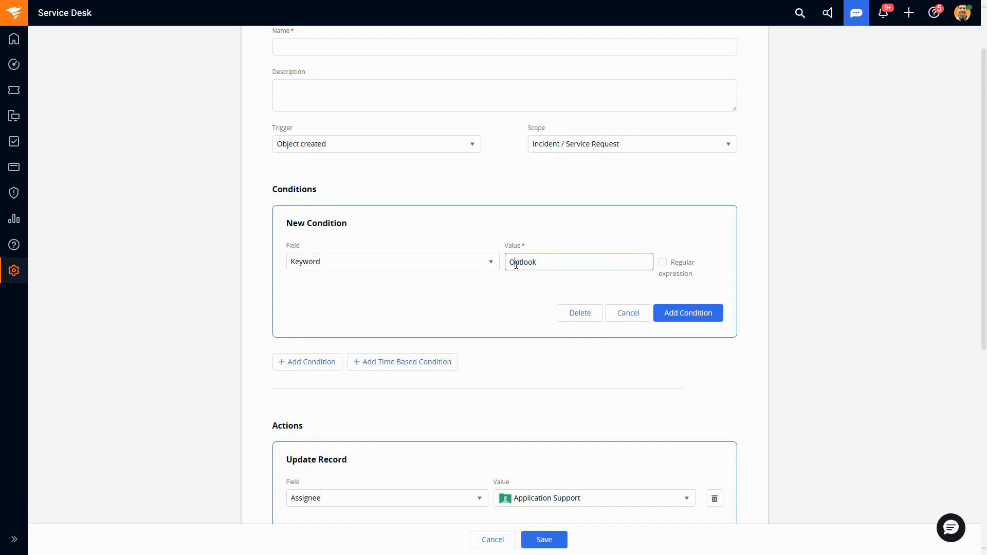
text(t)
text([)
text(o])
Step: Add a third field row to the Update Record action and browse the fields available for it
scroll(524, 317, down, 3)
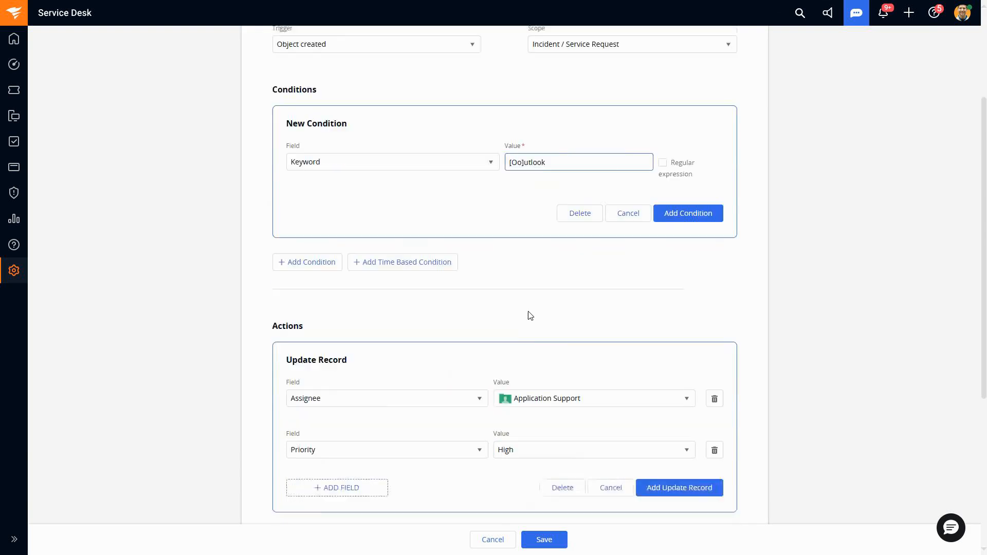
click(337, 433)
scroll(411, 412, down, 1)
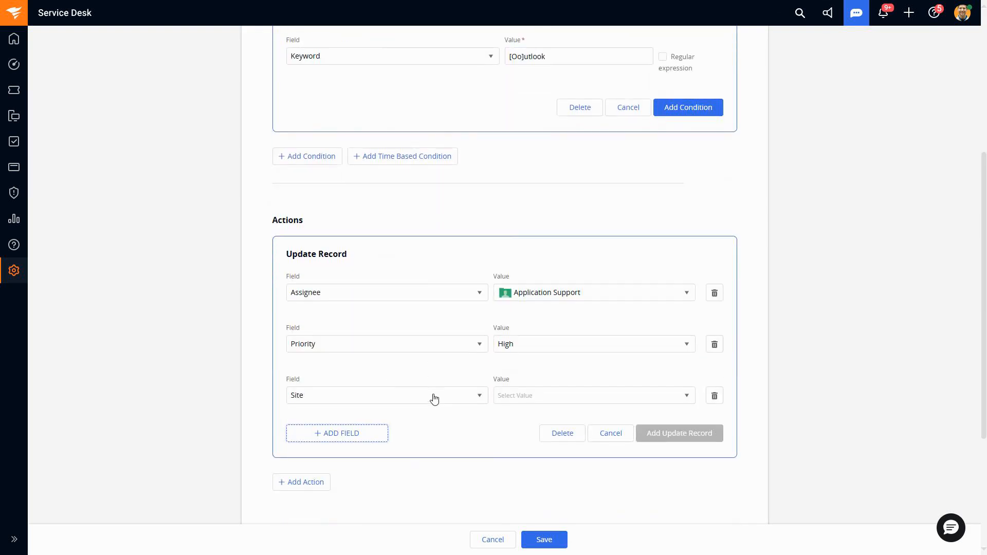
click(435, 399)
scroll(442, 406, down, 5)
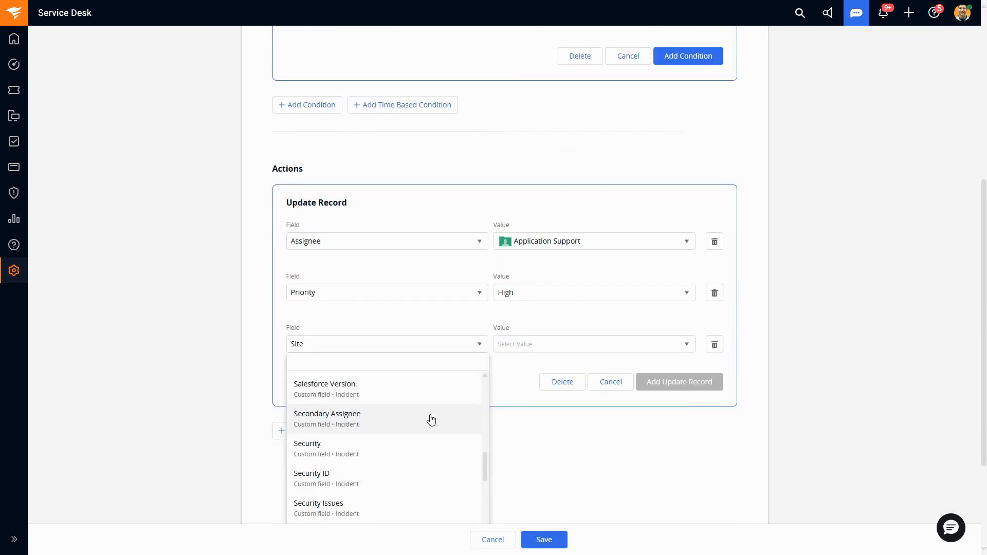
scroll(430, 419, down, 2)
scroll(428, 420, up, 4)
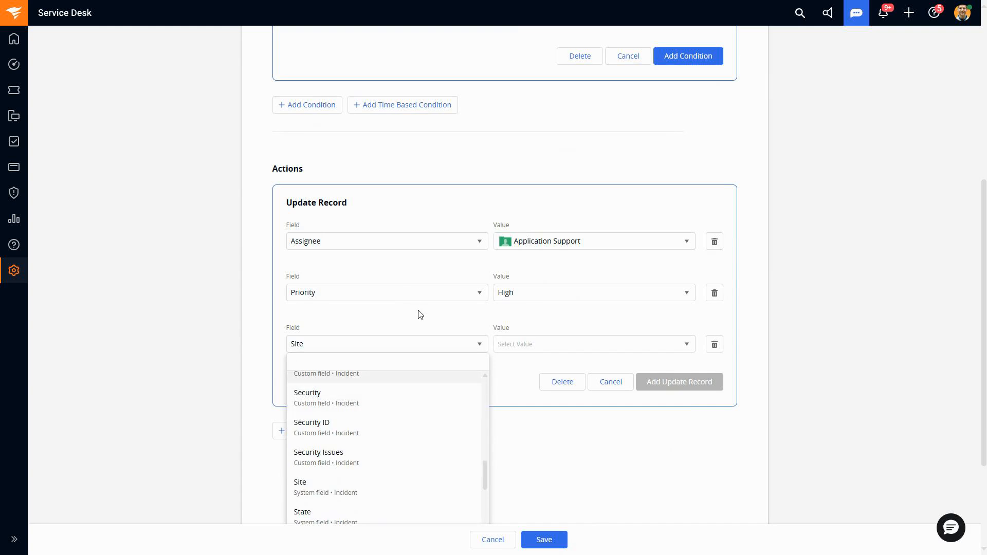
scroll(453, 325, up, 1)
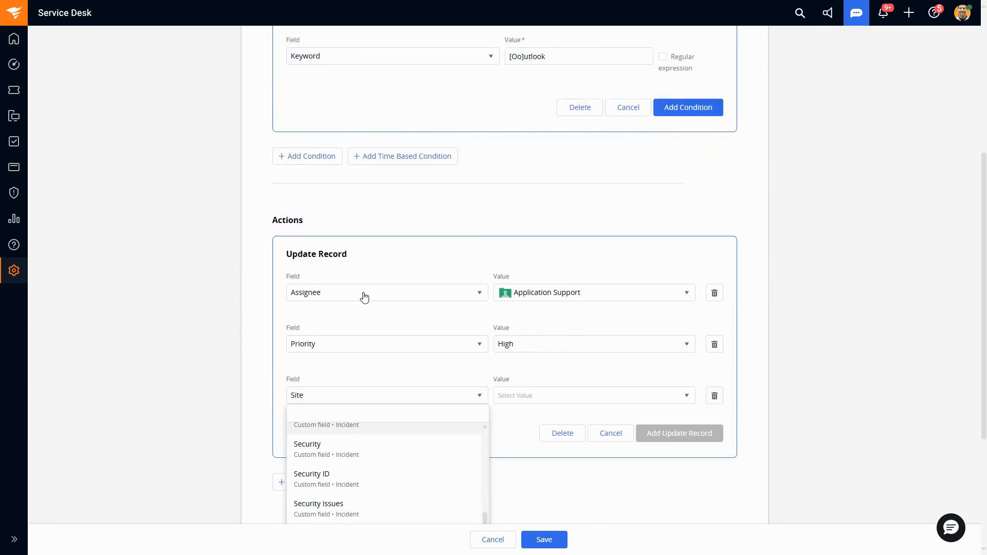
click(526, 231)
Step: Review the fields available for the condition and name the automation rule VIP
scroll(527, 234, up, 3)
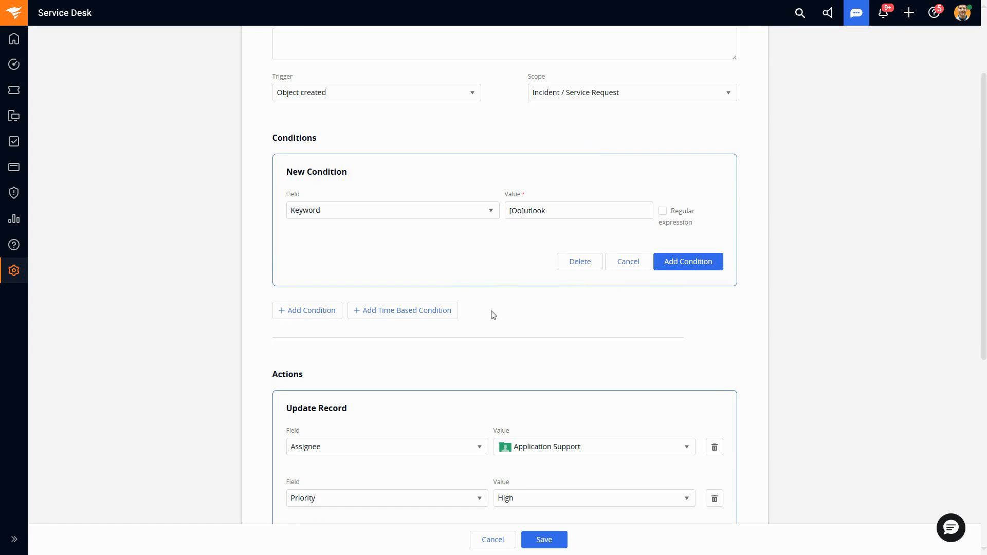
scroll(491, 314, up, 1)
click(486, 263)
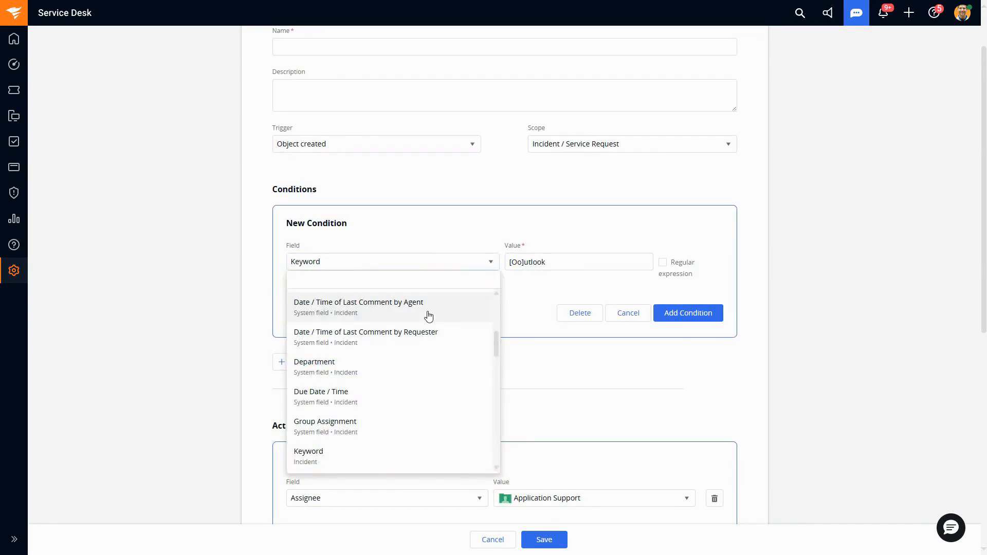
scroll(427, 311, up, 5)
scroll(519, 364, up, 1)
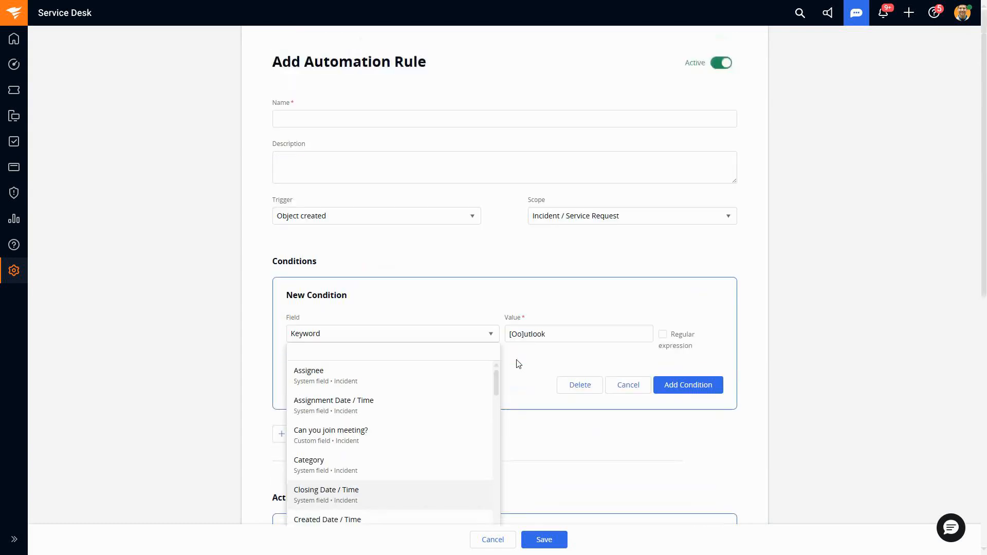
click(379, 116)
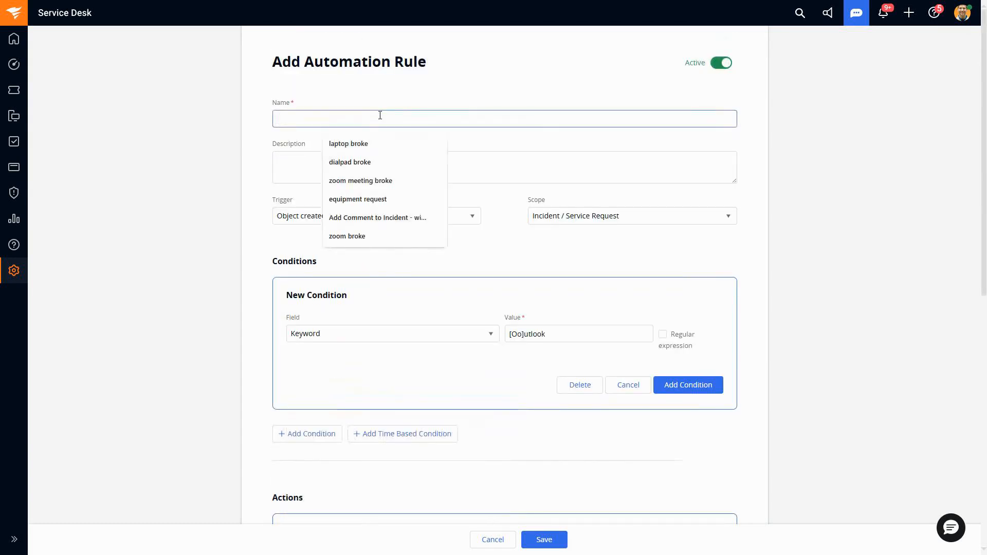
text(VIP)
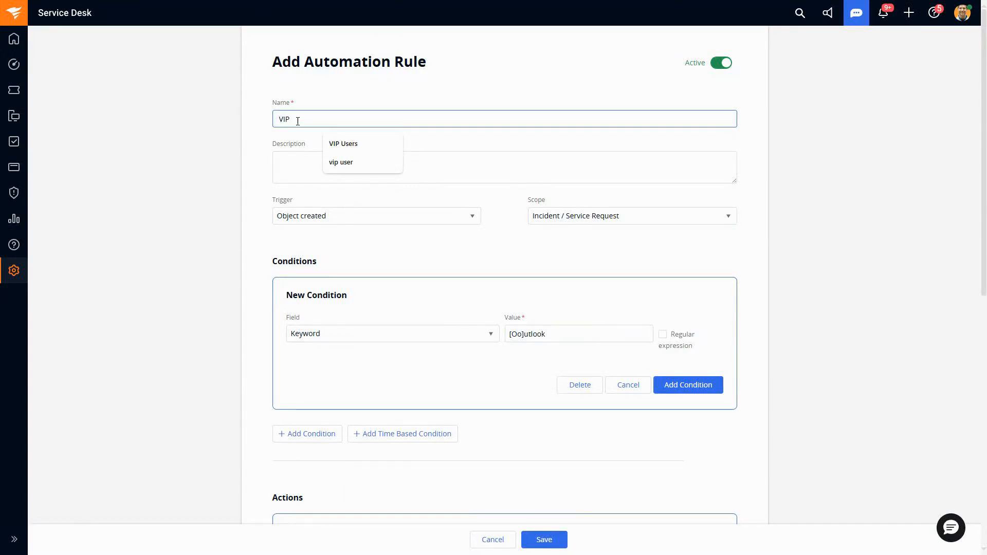
click(346, 256)
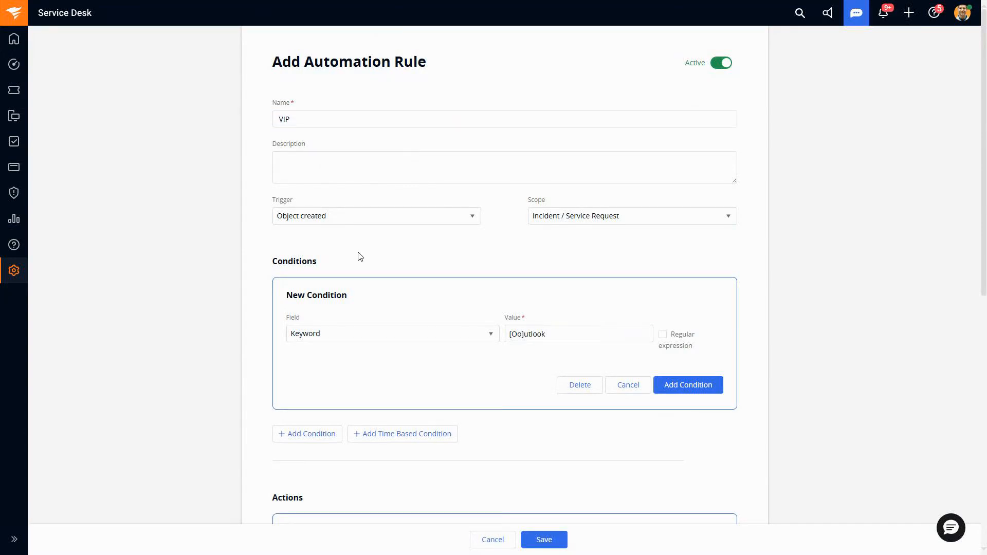
Step: Change the new condition's field to Requester
click(421, 341)
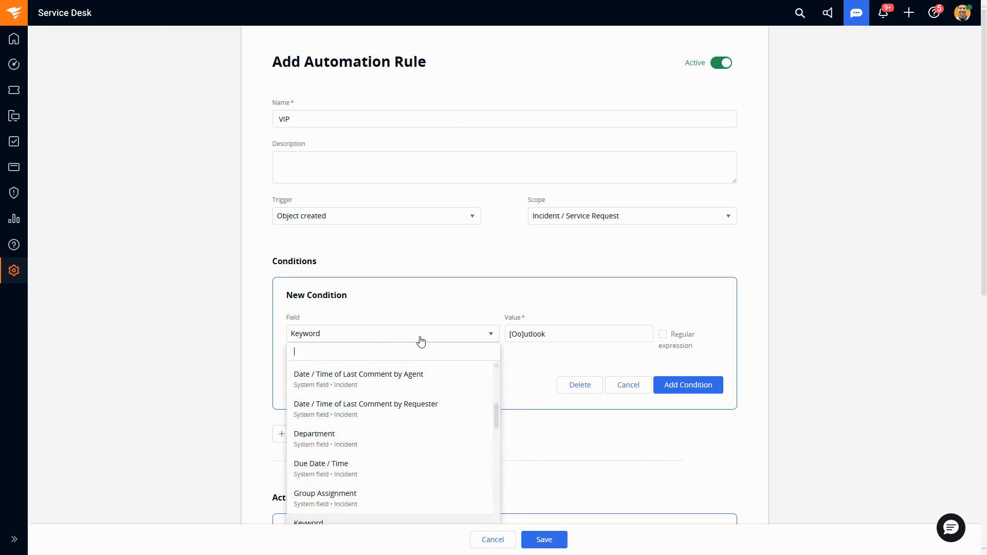
text(req)
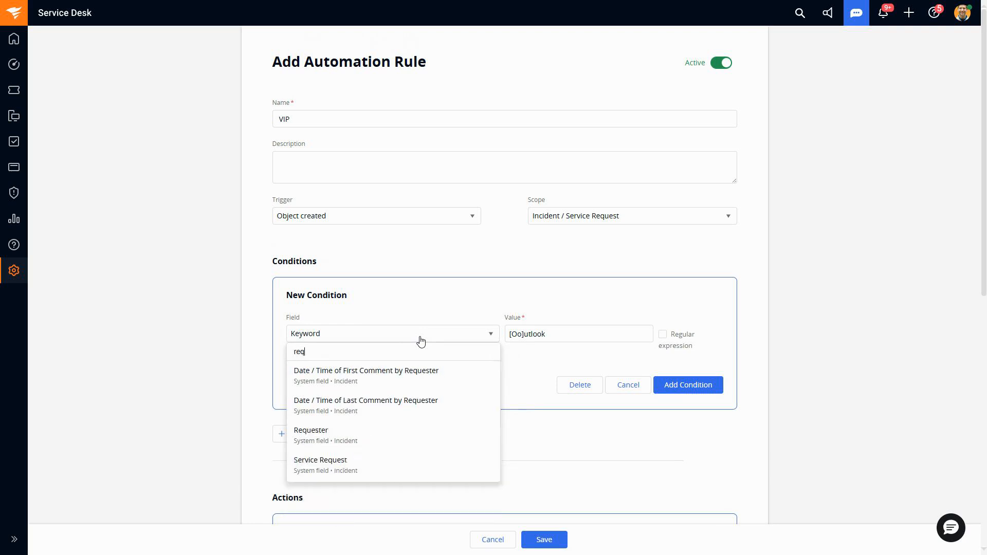
click(409, 441)
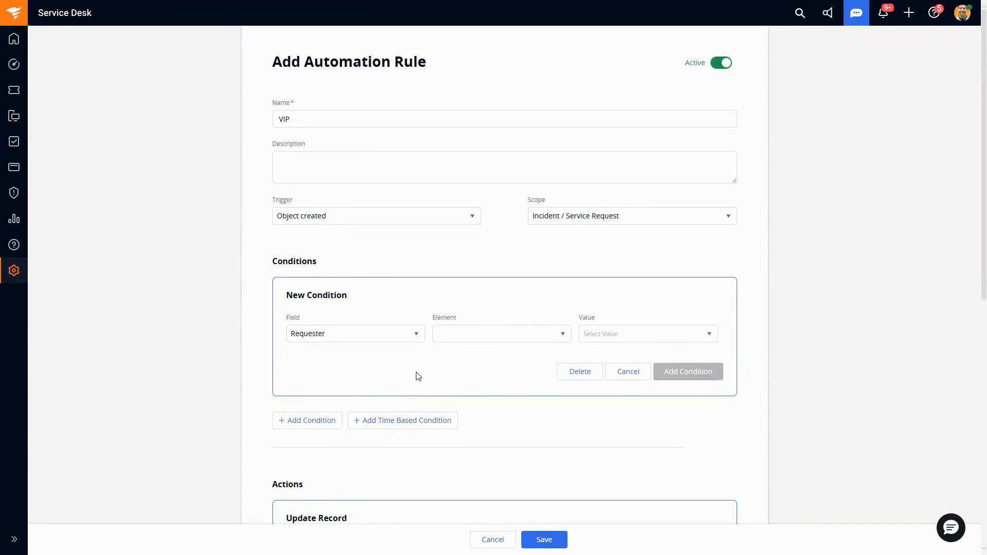
double_click(312, 124)
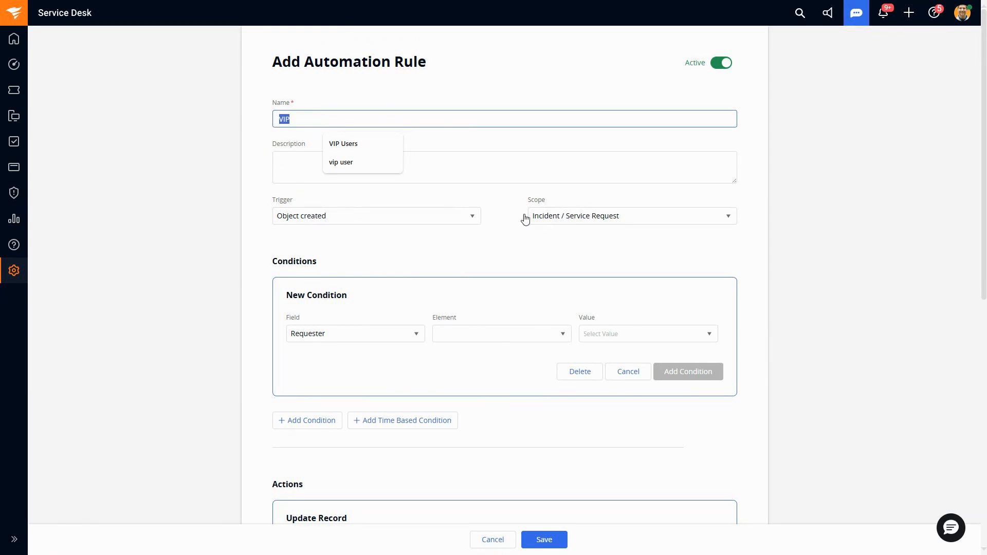
Step: Set the Requester condition's element to User and choose the CEO's user account as its value
click(452, 336)
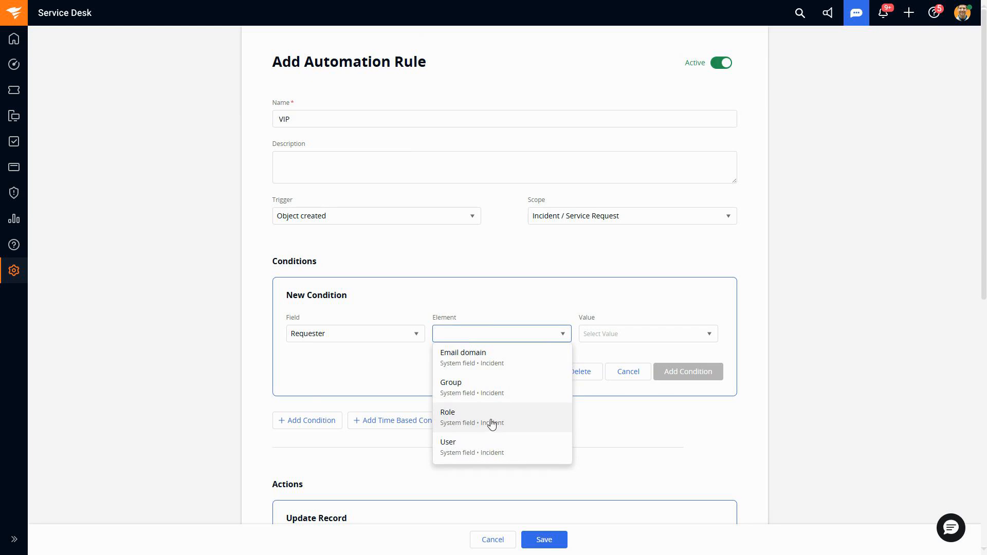
click(485, 443)
click(606, 336)
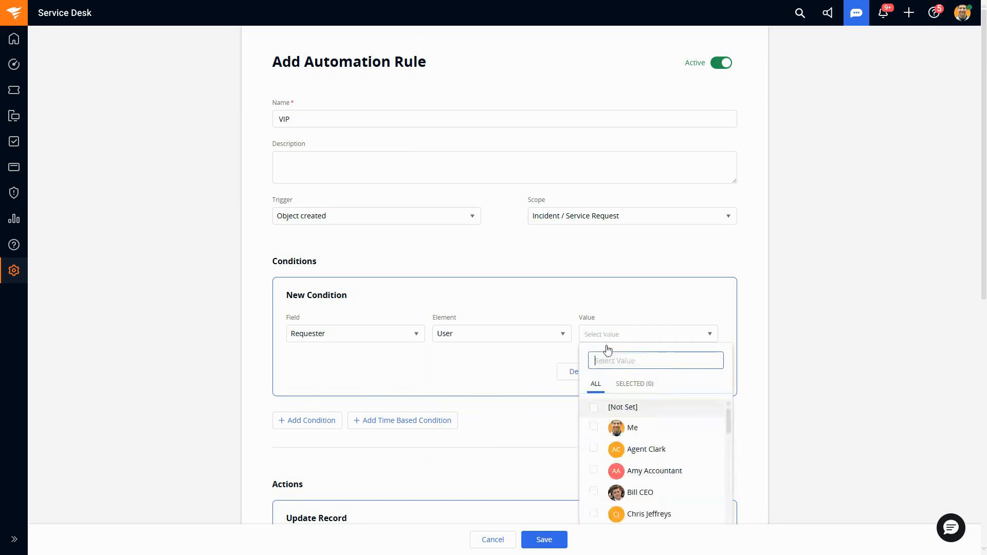
click(594, 492)
scroll(541, 426, down, 3)
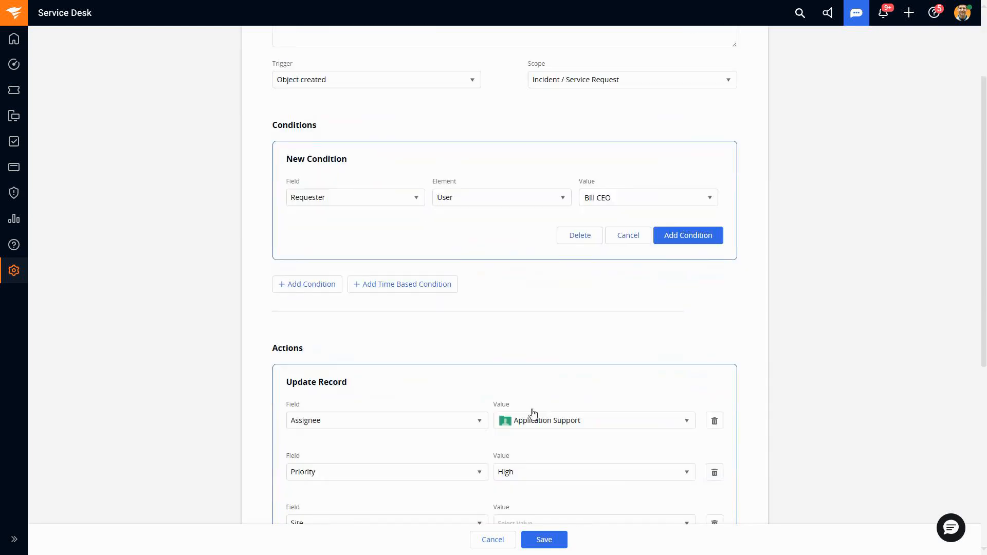
Step: Set the Requester condition's element to Group and its value to VIP Users
scroll(530, 399, up, 2)
click(518, 283)
click(501, 340)
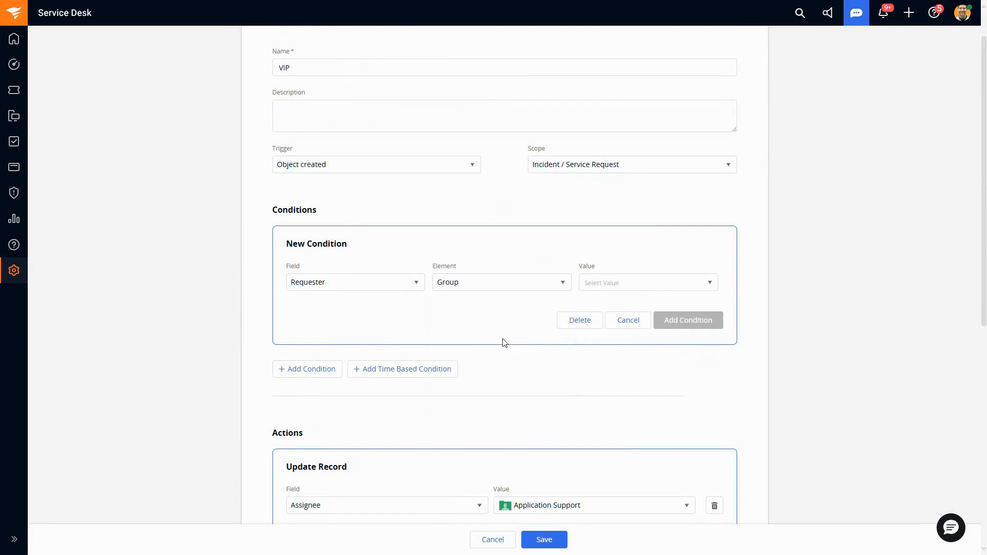
click(634, 288)
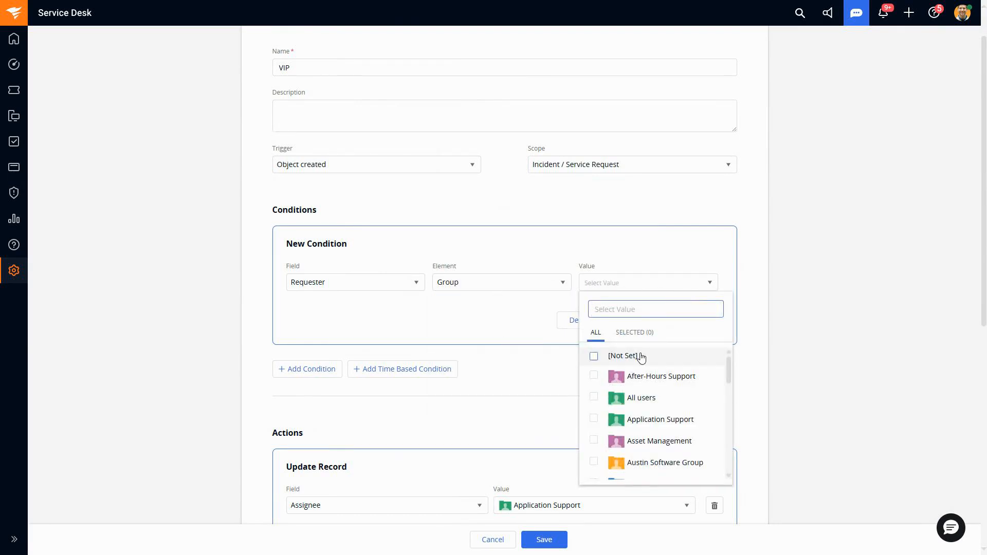
text(vip)
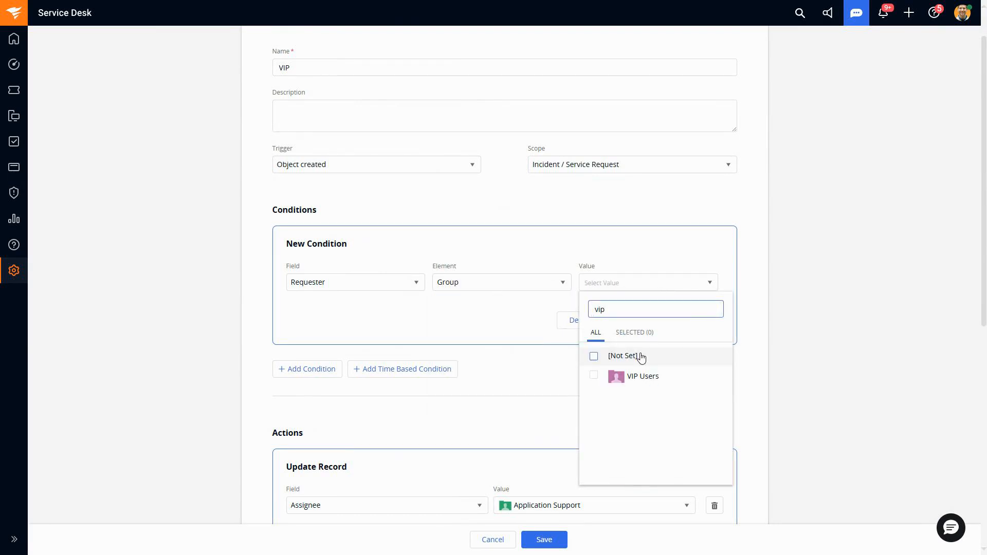
click(594, 376)
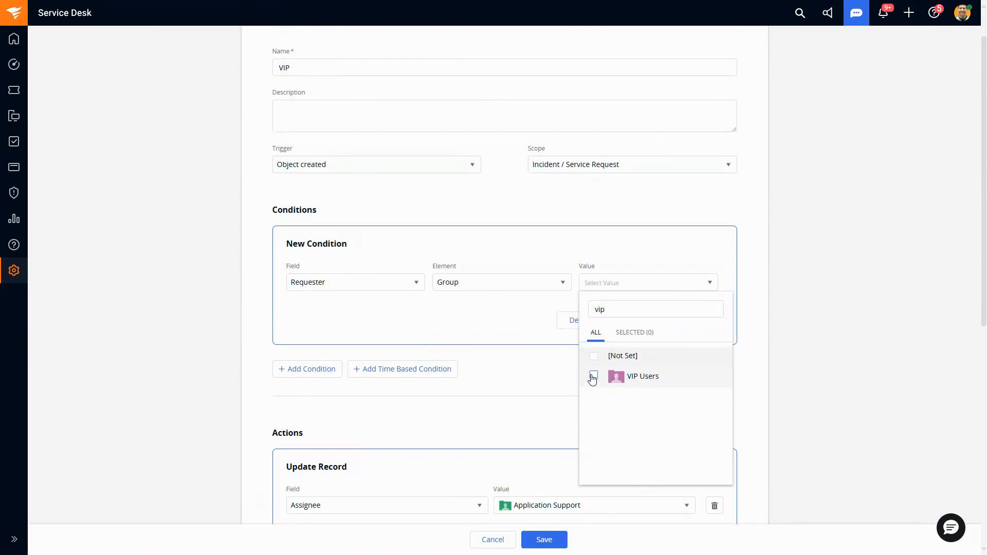
click(550, 412)
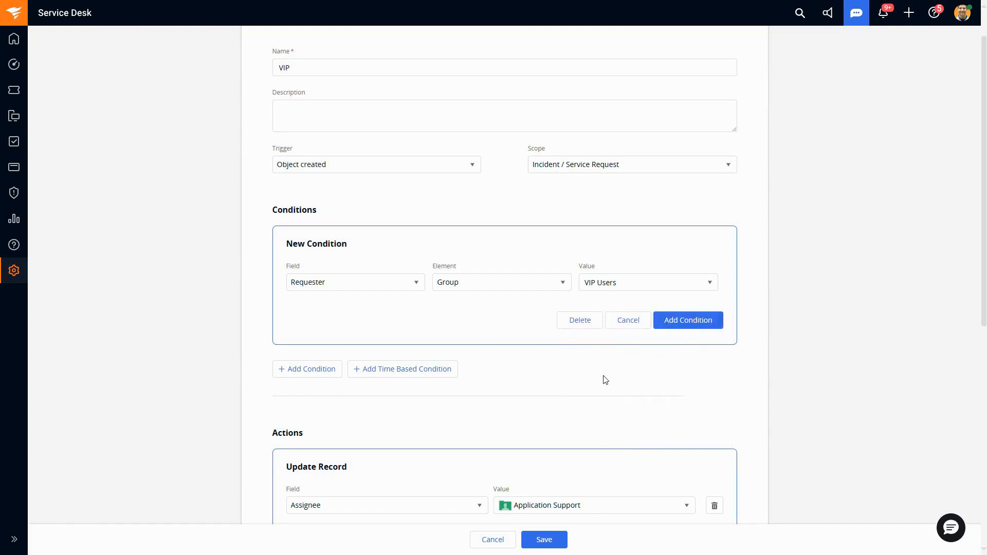
scroll(606, 380, up, 1)
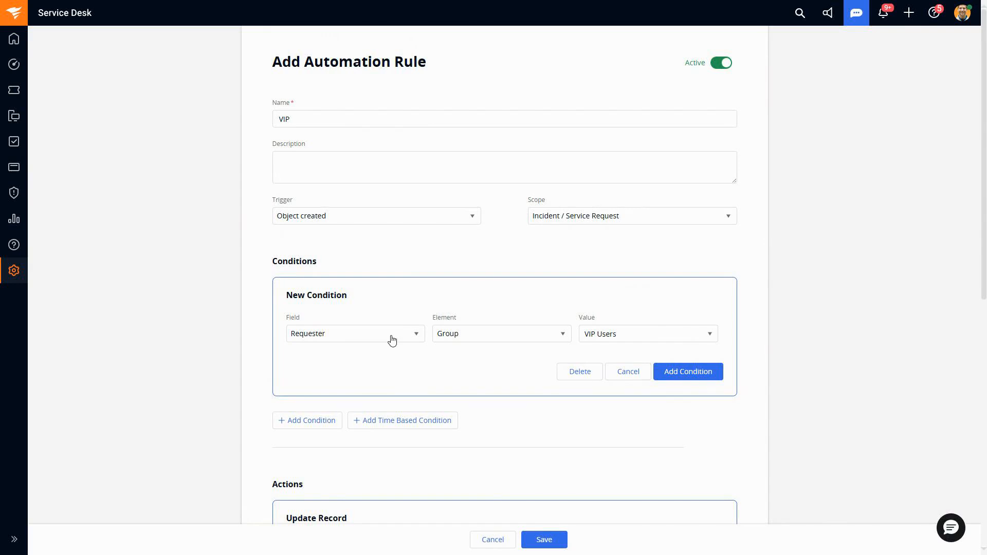
Step: Set the Update Record action's Assignee to Tier 3 Support and its Priority to Critical
scroll(555, 354, down, 4)
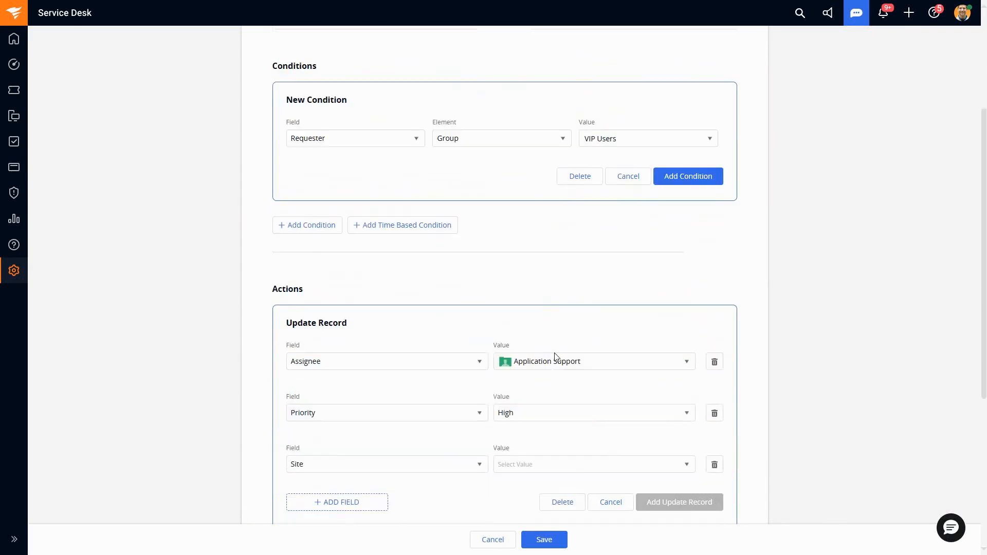
click(545, 354)
text(apptier)
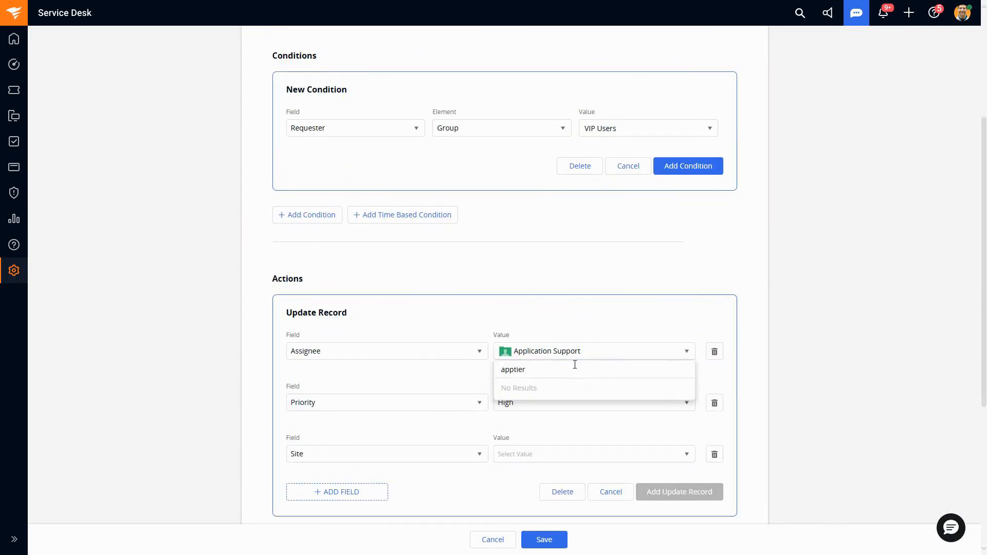
drag(574, 366, 494, 373)
text(tier)
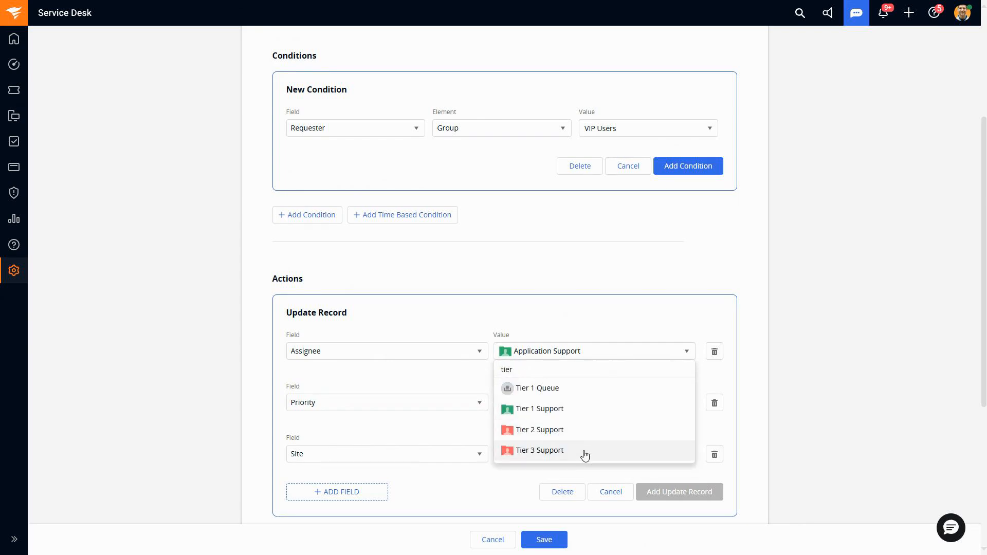
click(583, 452)
click(571, 411)
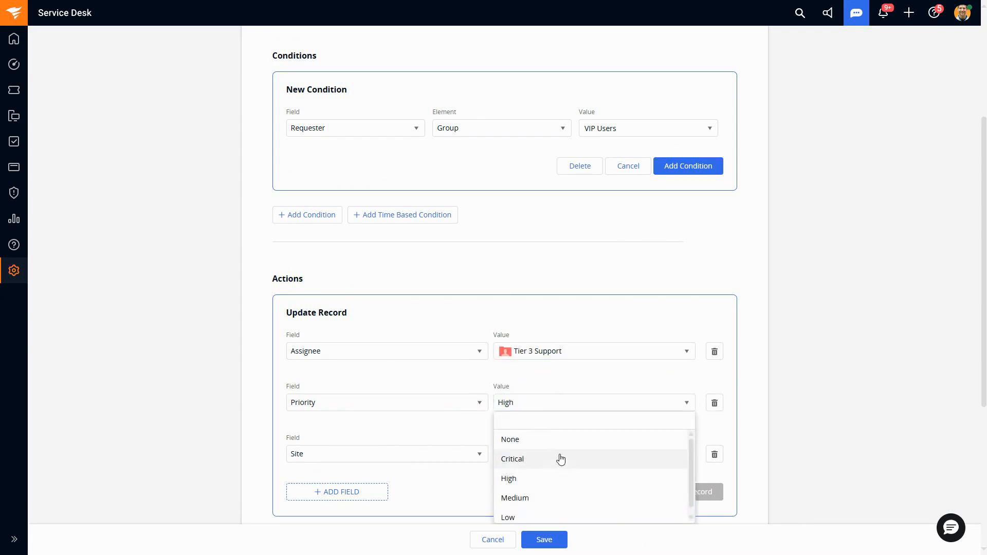
click(566, 458)
Step: Delete the empty Site field row from the Update Record action
click(715, 454)
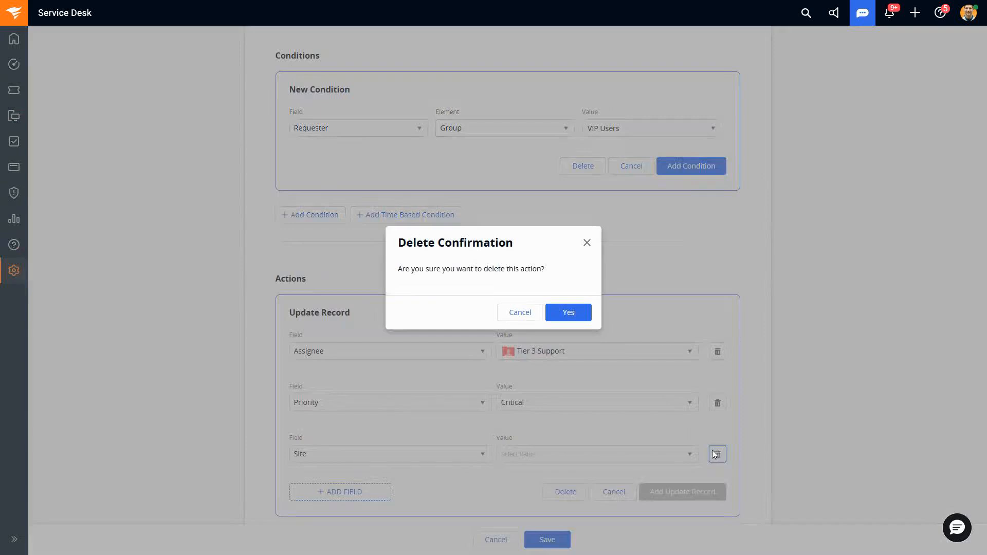
click(579, 315)
scroll(588, 367, up, 1)
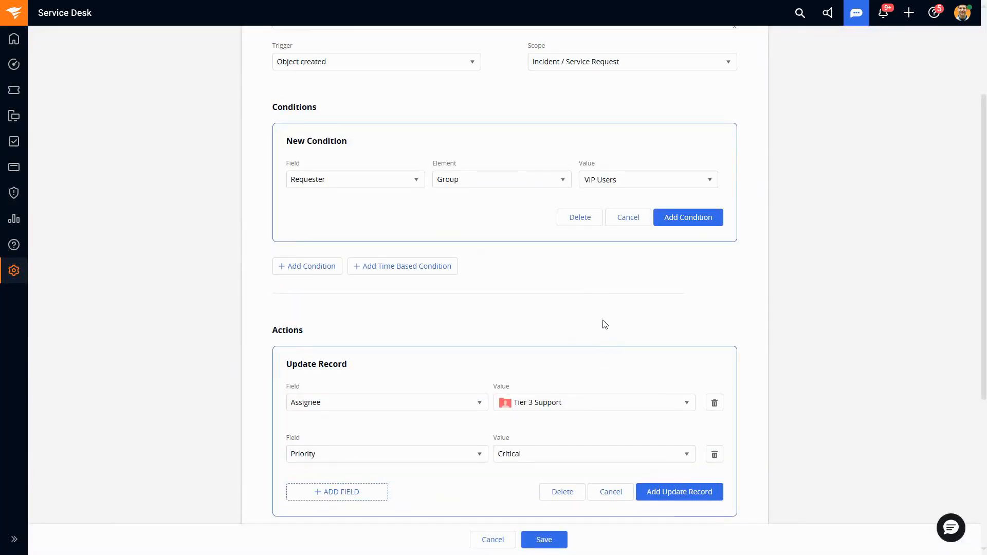
scroll(611, 334, up, 1)
scroll(611, 333, up, 3)
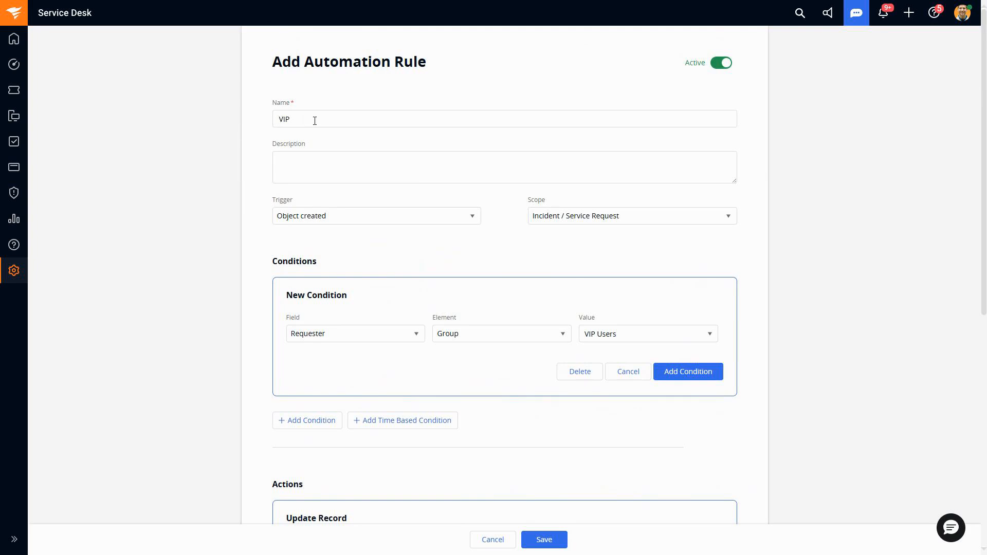
Step: Examine the SLA breaches and next breach times in the All Active Tickets list, including the upcoming breach details of the "laptop broke" ticket
scroll(555, 304, down, 5)
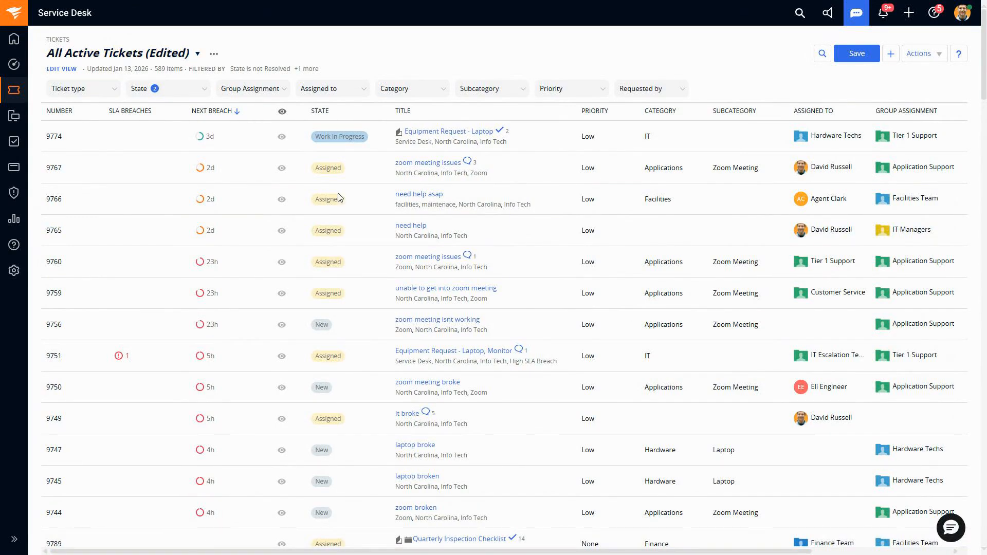
scroll(458, 270, down, 5)
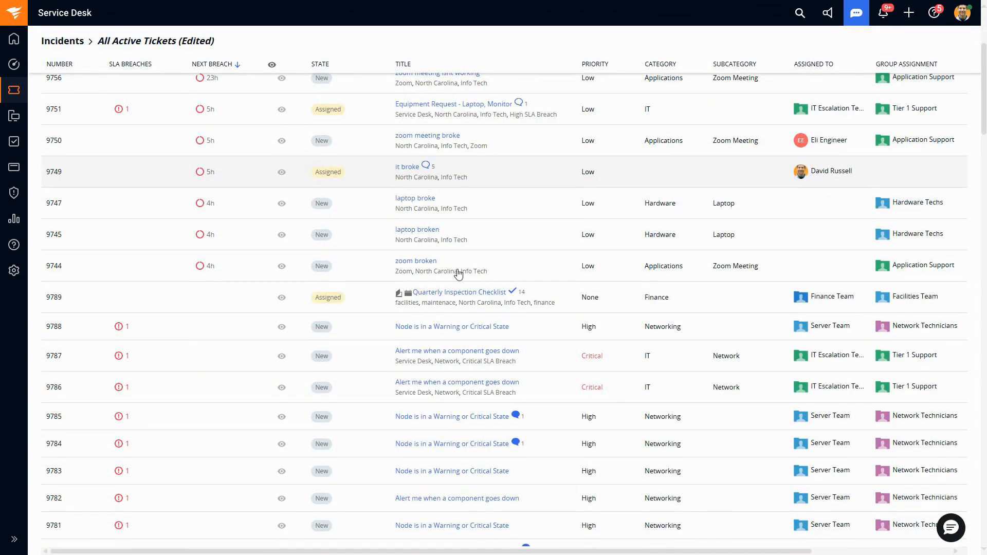
scroll(463, 288, up, 3)
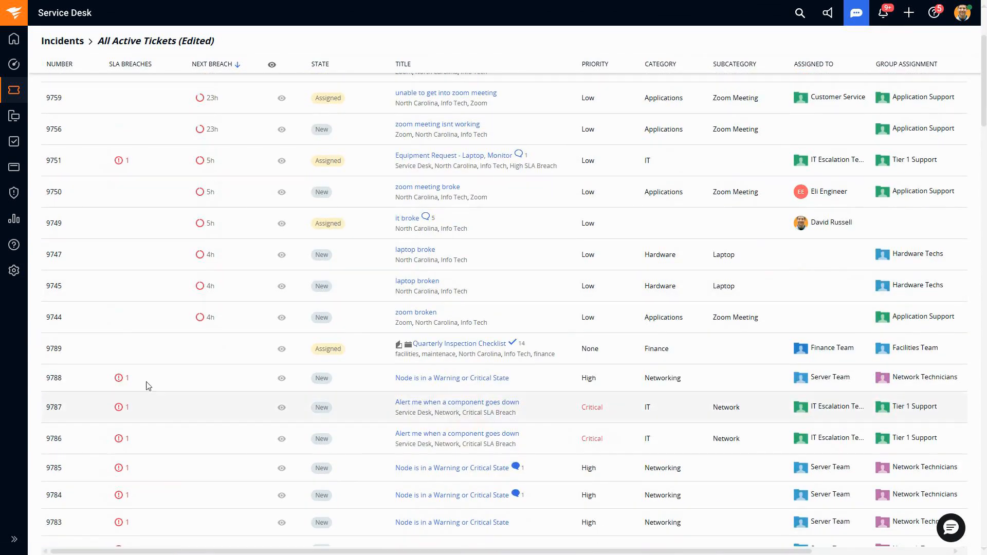
scroll(146, 387, up, 5)
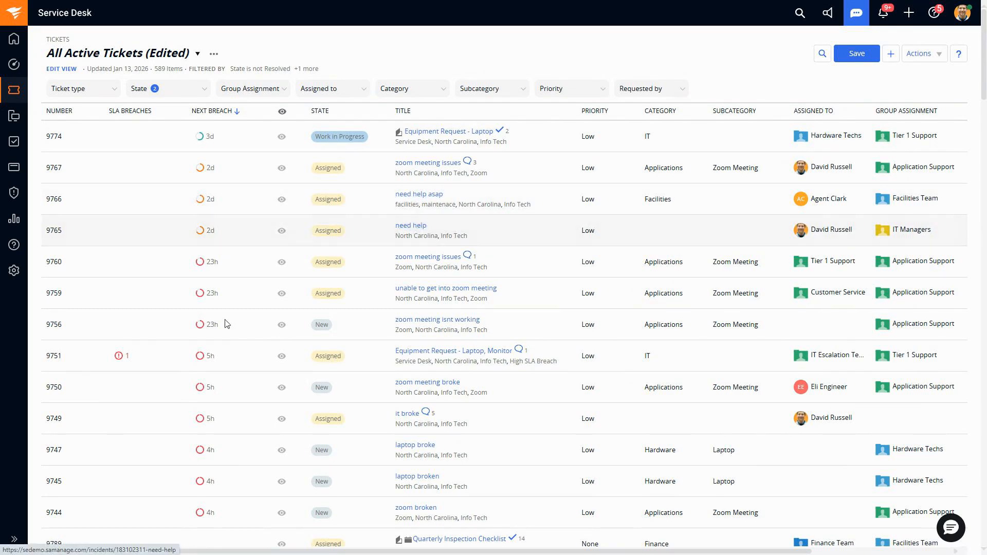
scroll(226, 320, down, 2)
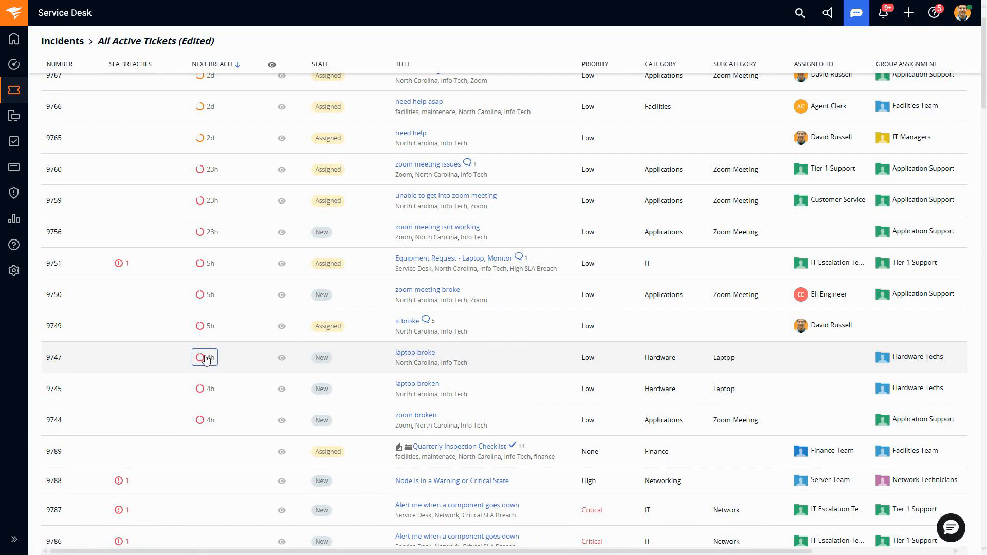
mouse_move(211, 360)
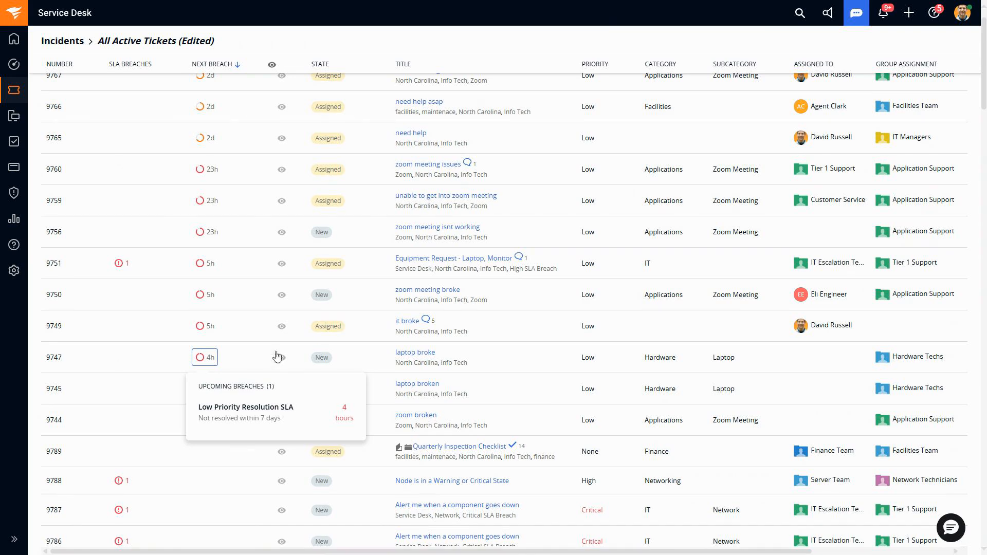
scroll(257, 334, up, 2)
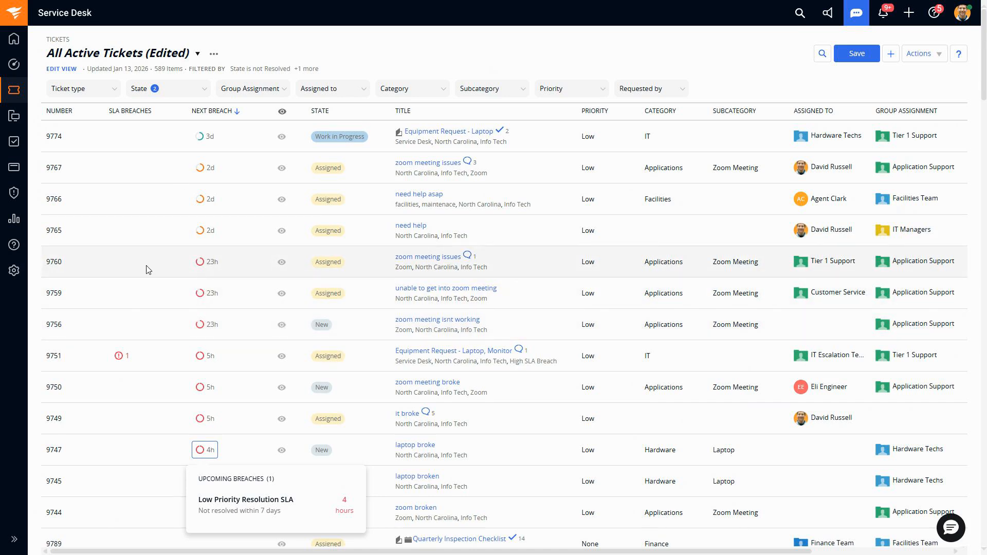
Step: Open Service Level Management in the Service Desk setup and start a new SLA rule
click(12, 279)
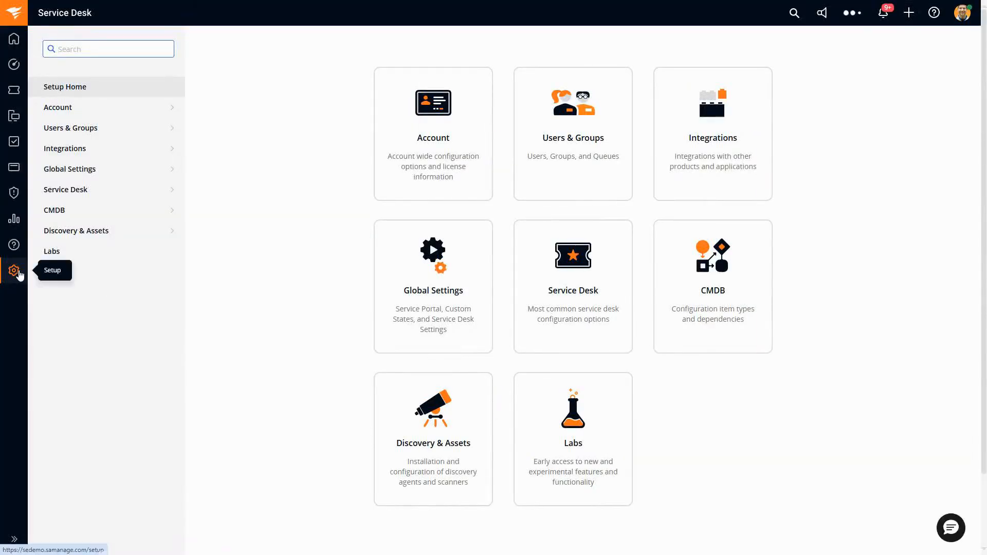
click(80, 191)
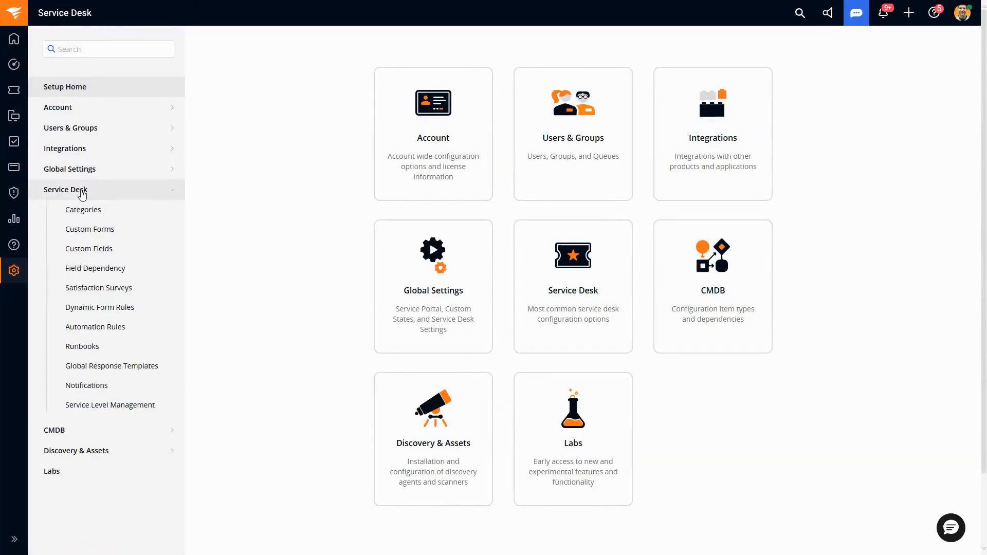
click(133, 411)
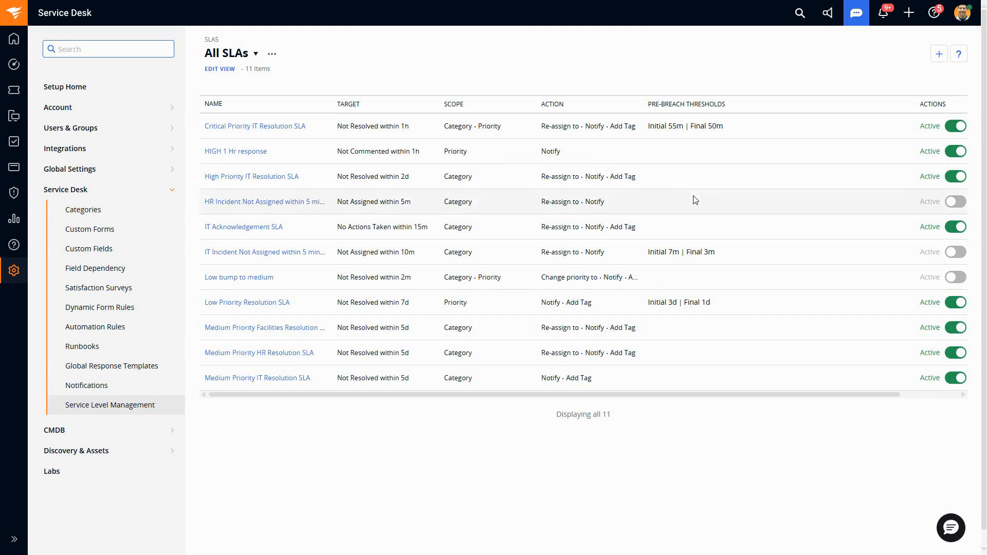
click(939, 55)
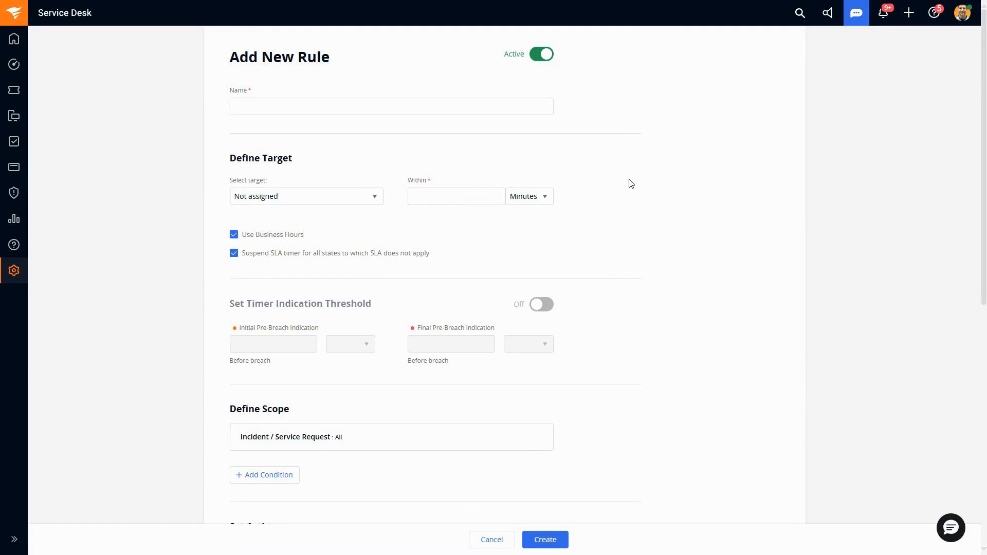
Step: Define the new SLA rule's target as Not assigned within 2 hours
triple_click(285, 154)
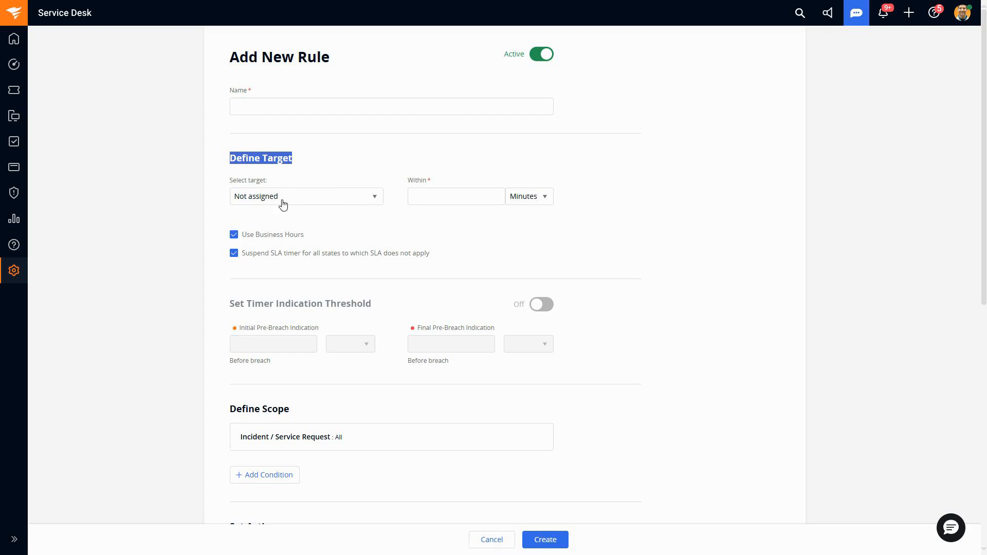
click(354, 204)
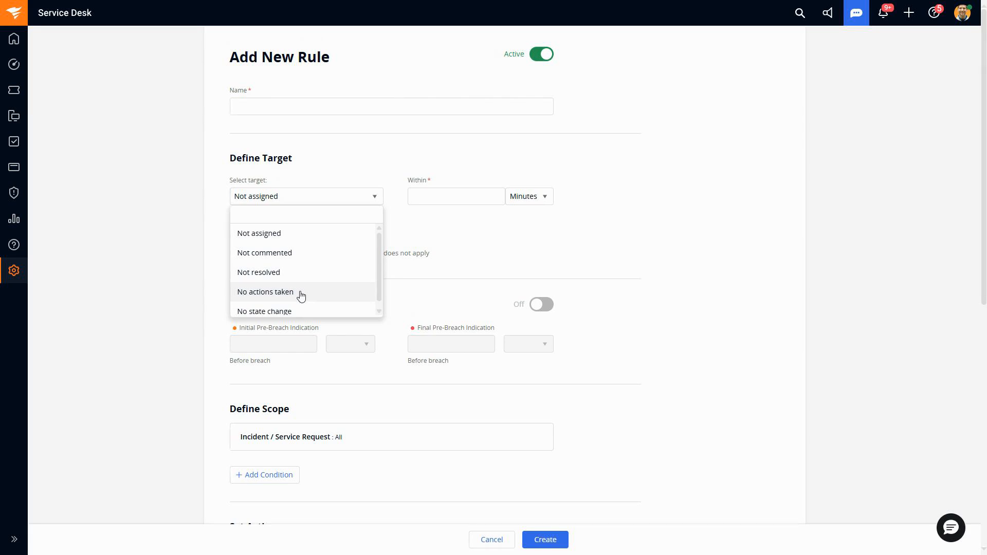
scroll(335, 277, down, 1)
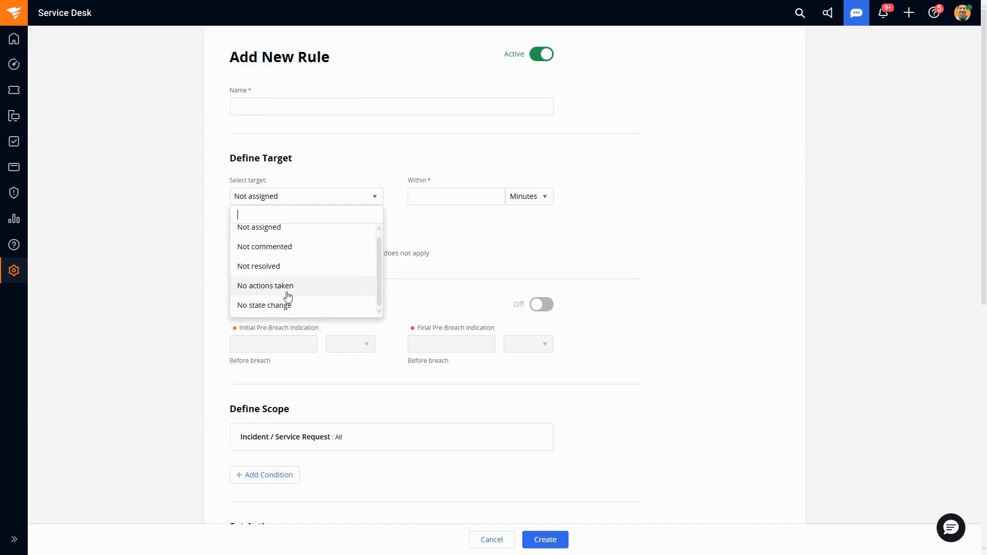
scroll(303, 301, up, 1)
click(298, 234)
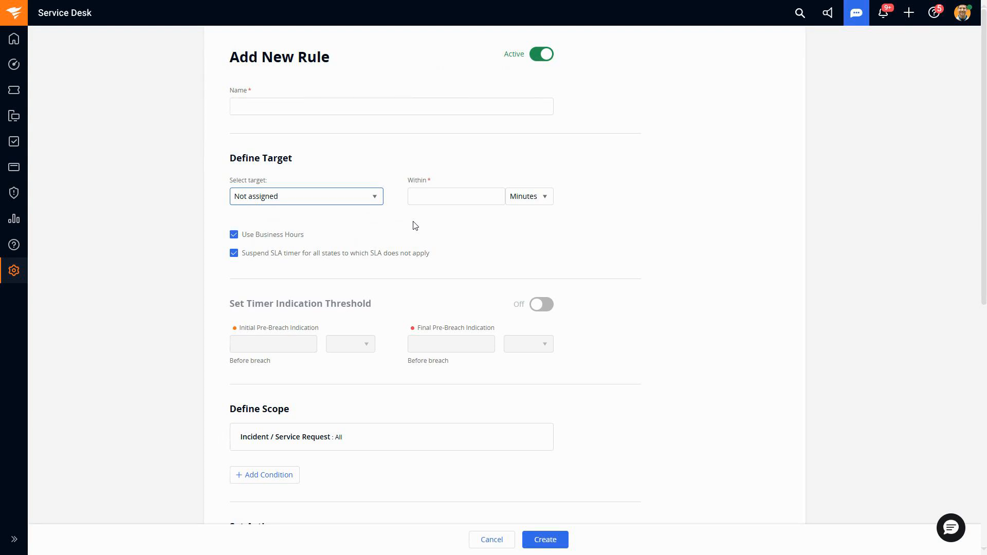
click(517, 200)
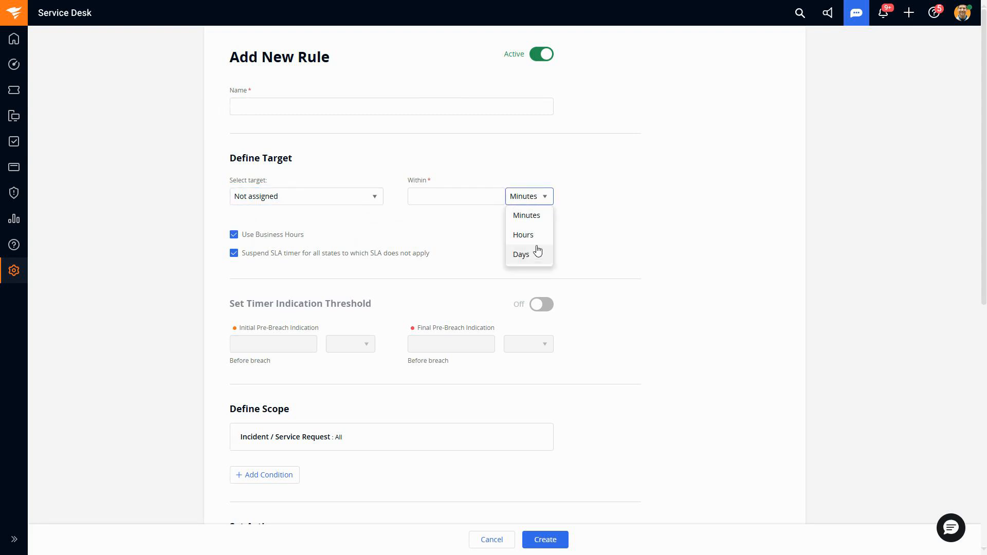
click(536, 240)
click(467, 195)
text(2)
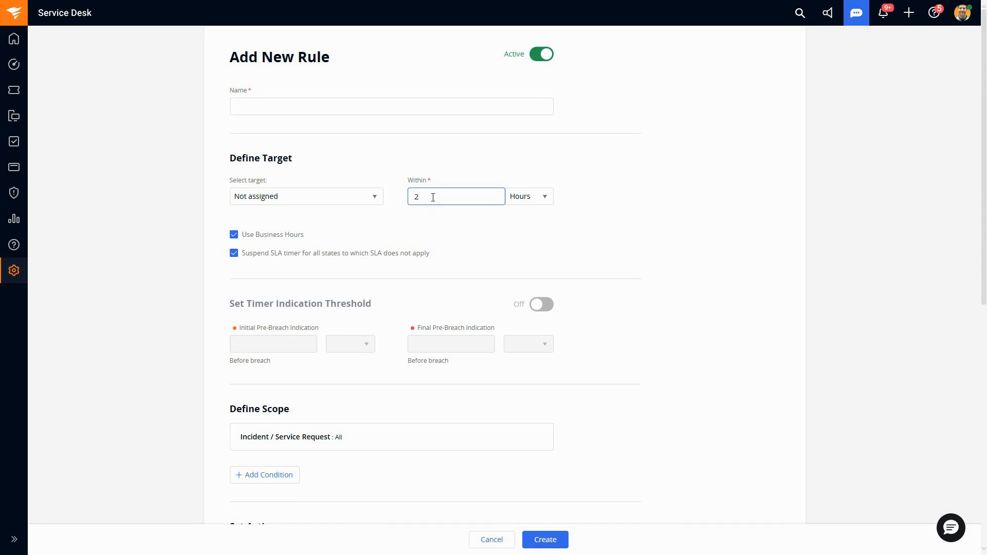
Step: Toggle the rule's Use Business Hours and Suspend SLA timer options off and back on
click(234, 236)
click(234, 235)
drag(311, 237, 242, 240)
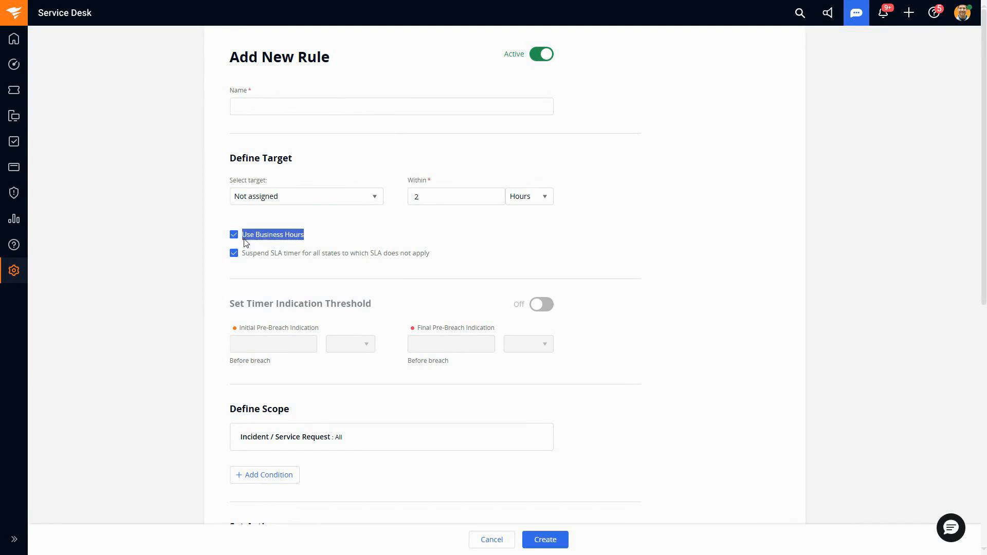
click(374, 213)
click(234, 235)
click(272, 238)
click(236, 254)
click(238, 255)
Step: Turn on the timer indication threshold with an initial pre-breach indication of 1 hour and a final one of 30 minutes
scroll(466, 236, down, 1)
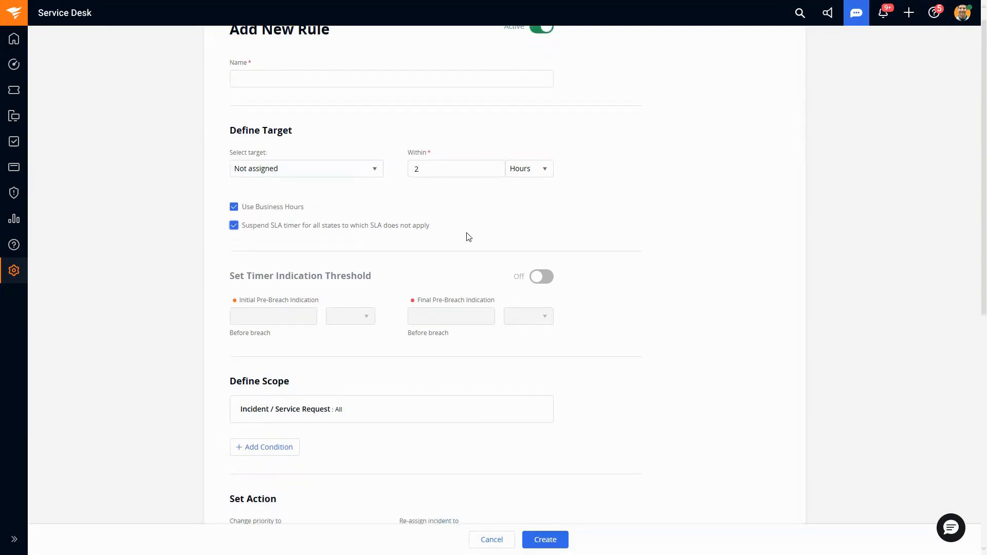
drag(376, 258, 222, 259)
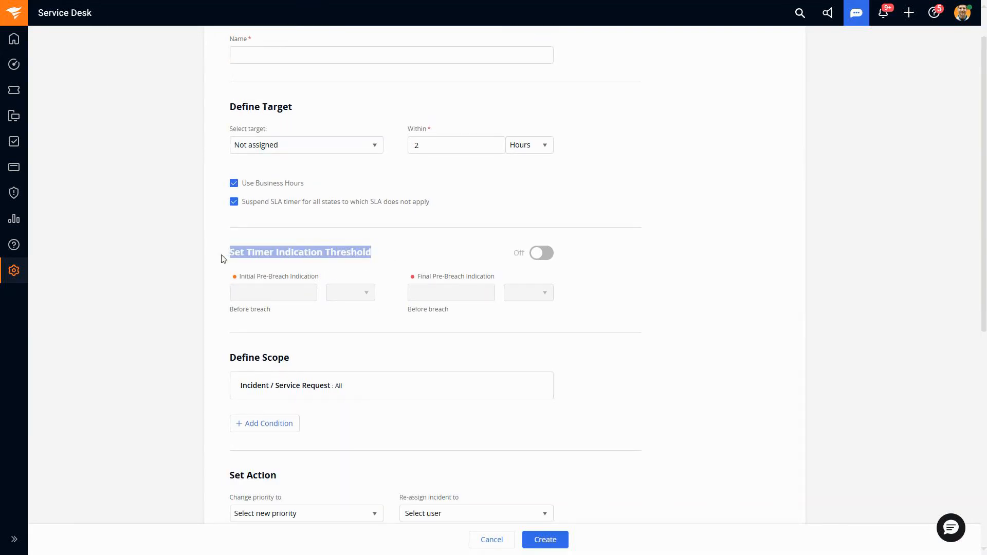
click(310, 263)
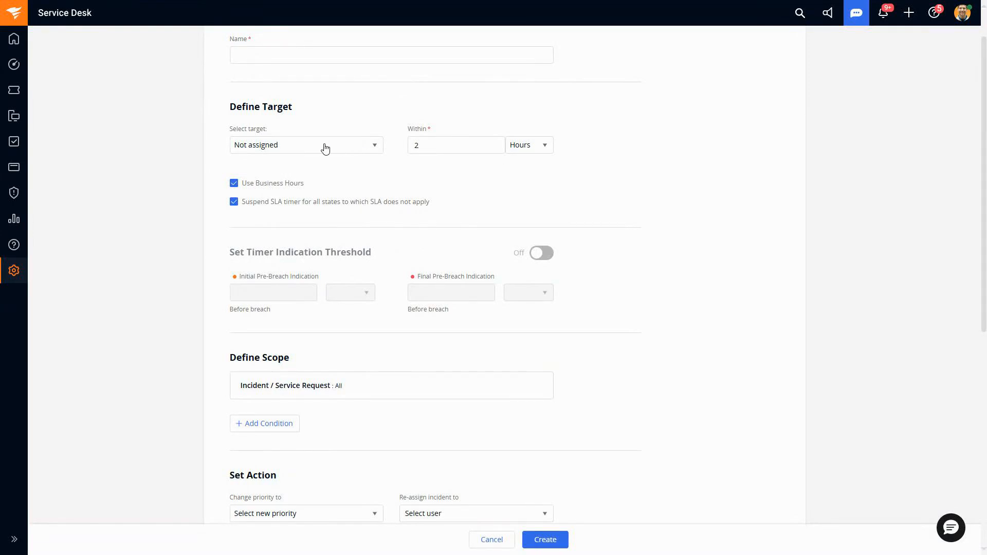
click(538, 253)
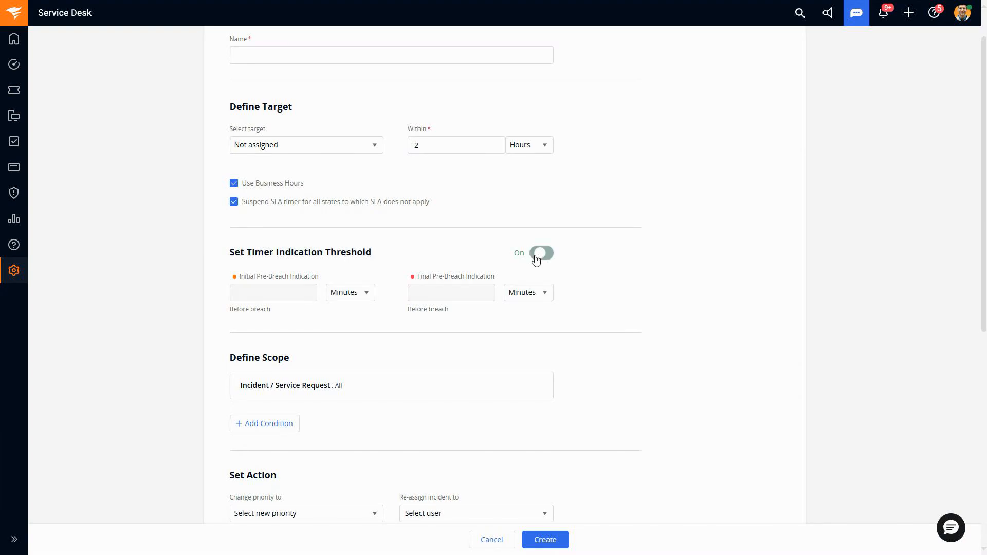
click(284, 291)
click(364, 298)
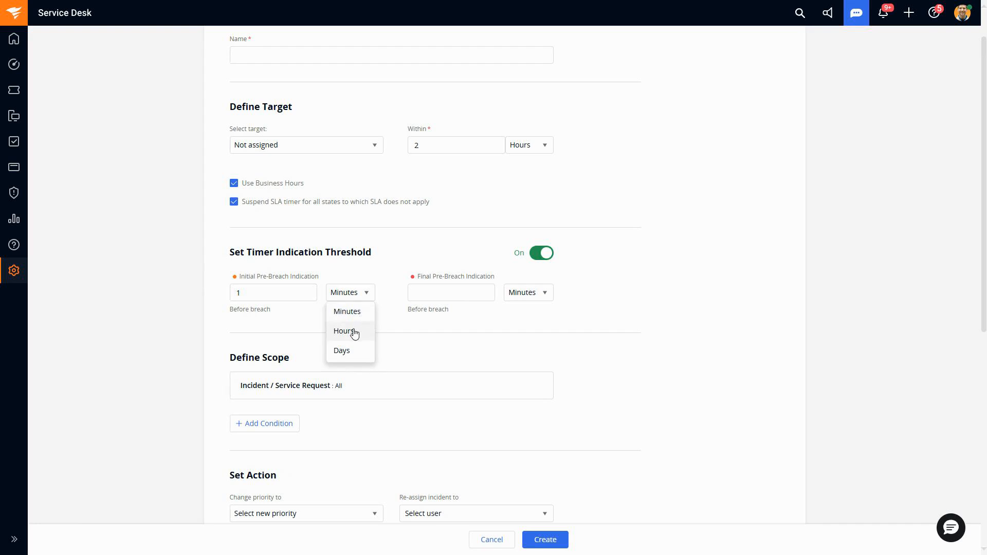
click(356, 332)
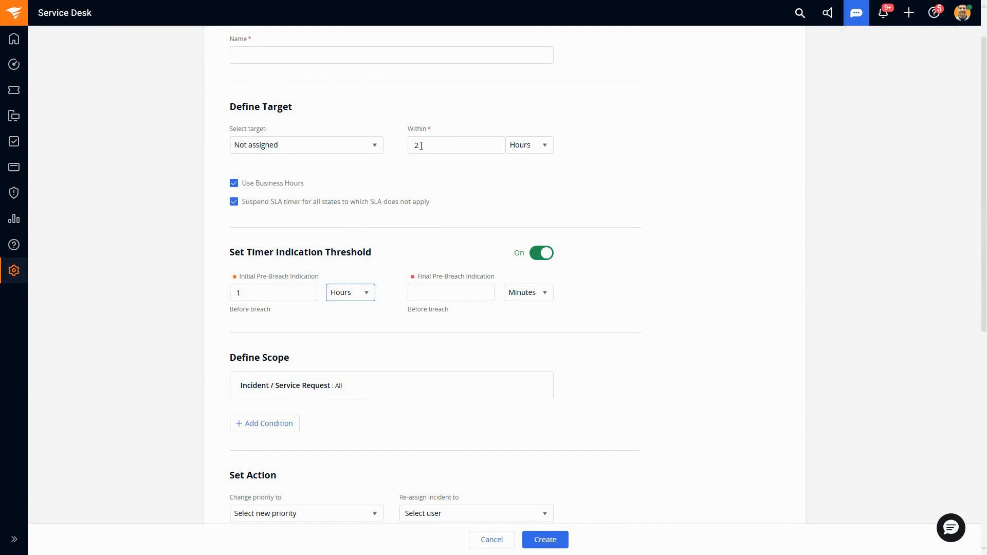
click(440, 291)
text(30)
Step: Open the Incident / Service Request scope condition for editing and view its available options
scroll(476, 311, down, 2)
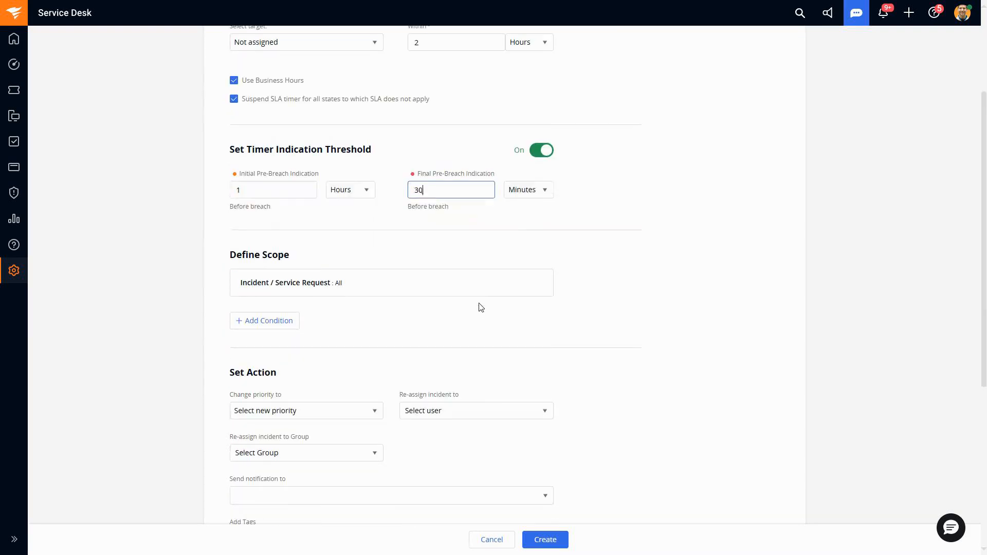
drag(231, 255, 296, 257)
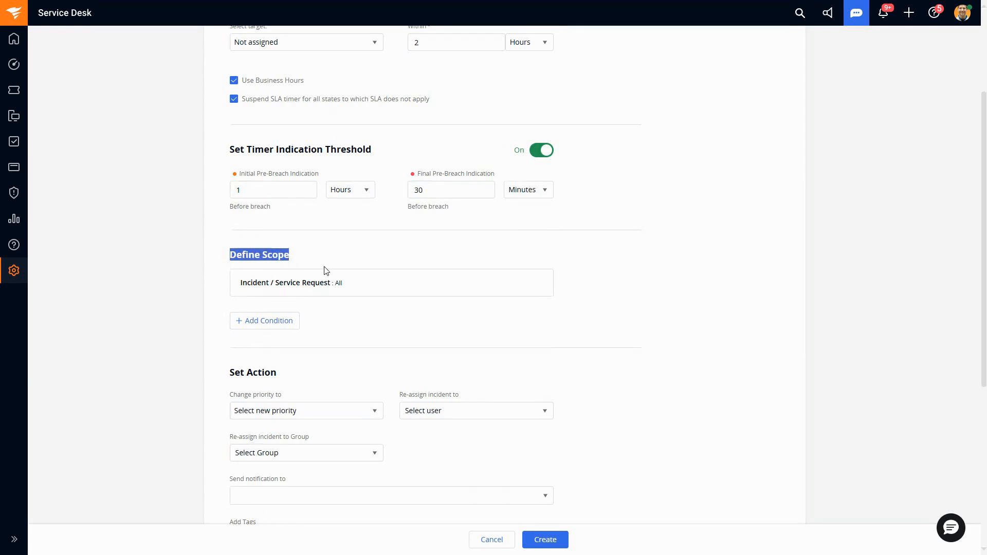
click(539, 284)
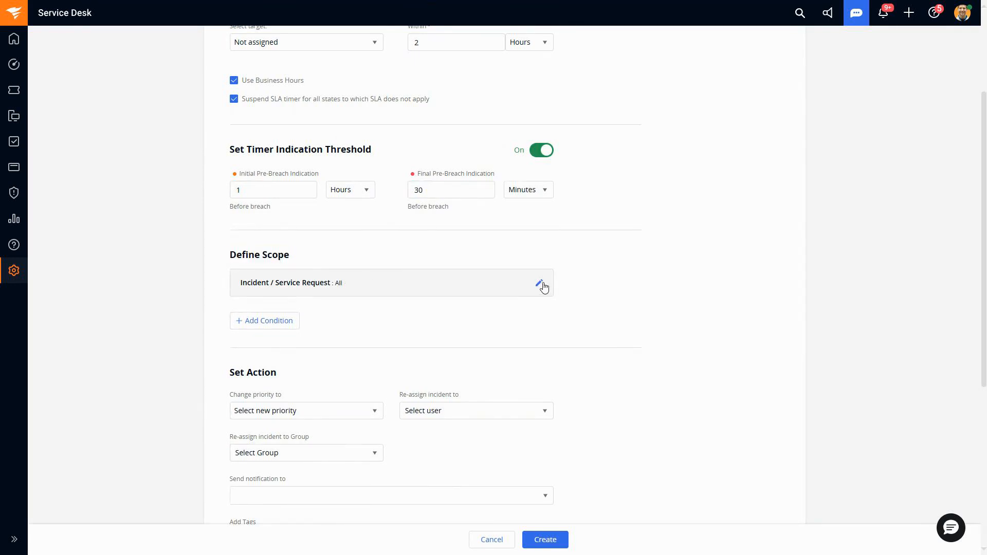
click(463, 328)
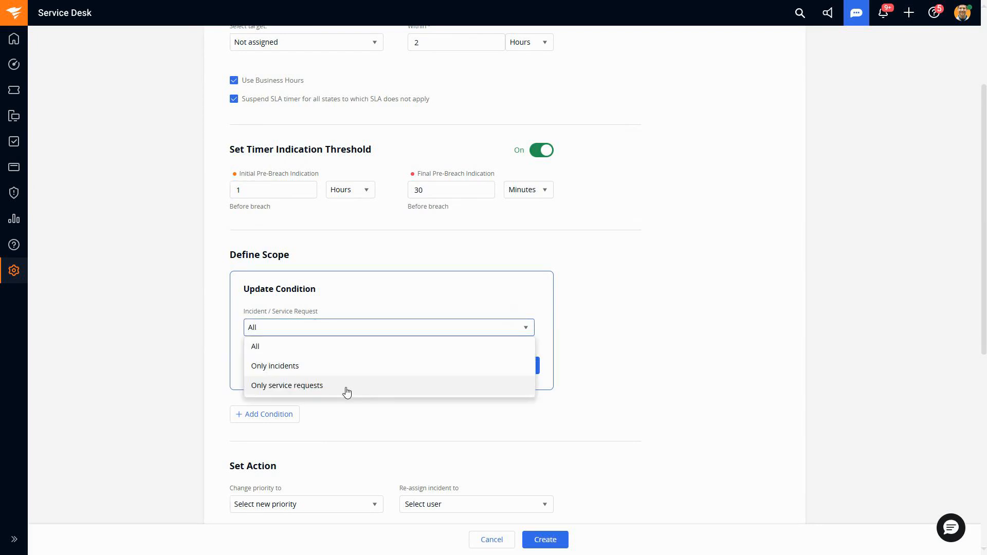
click(354, 419)
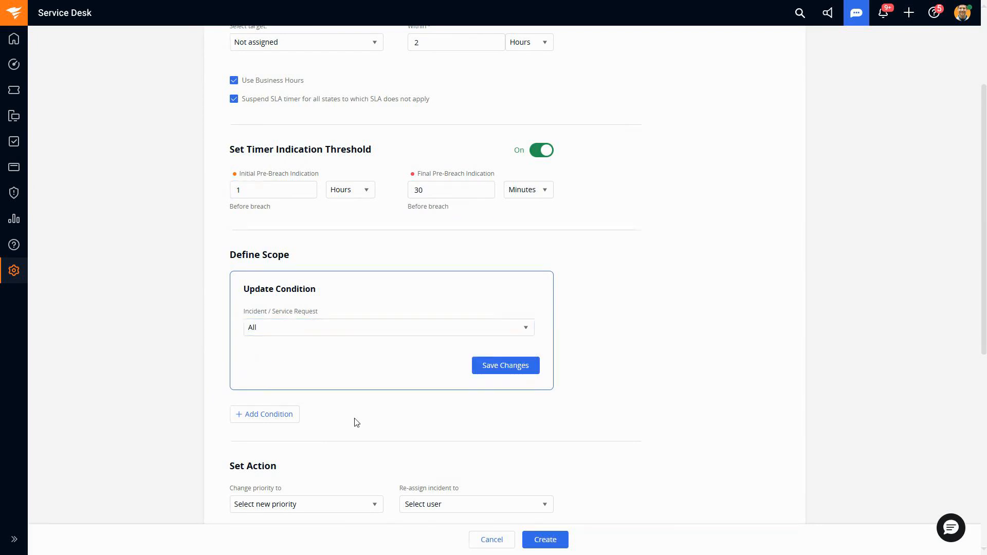
Step: Start a new scope condition on the Priority field with the value Low
click(282, 419)
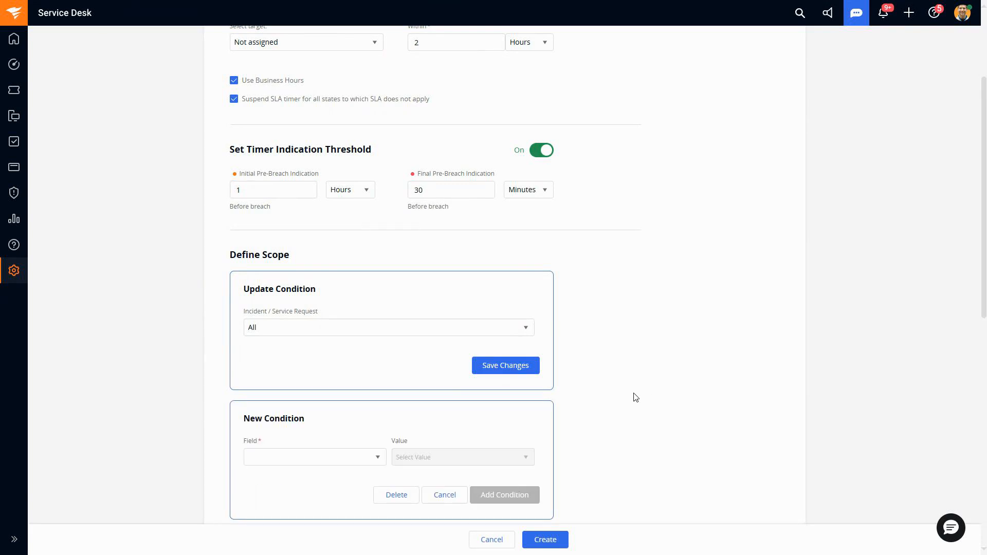
scroll(632, 371, down, 1)
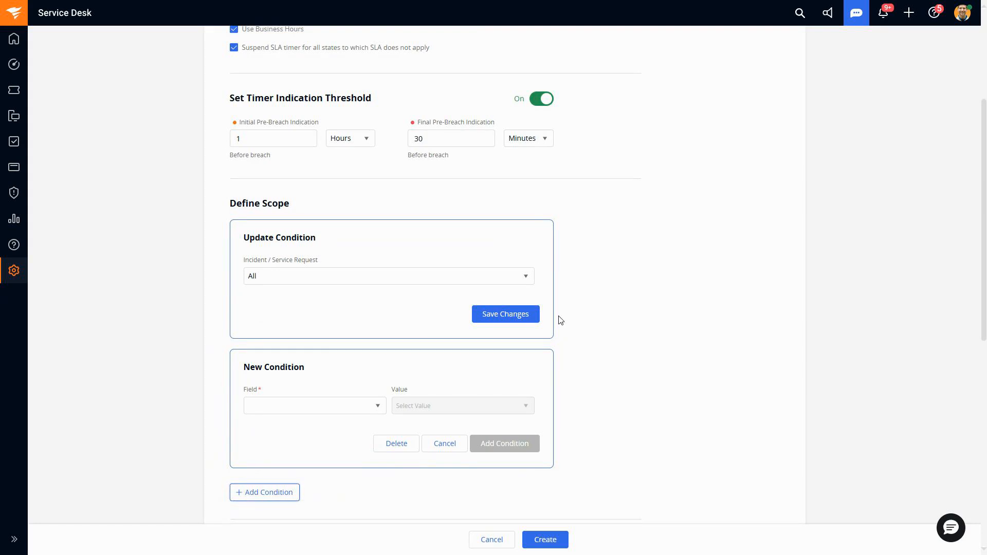
click(315, 407)
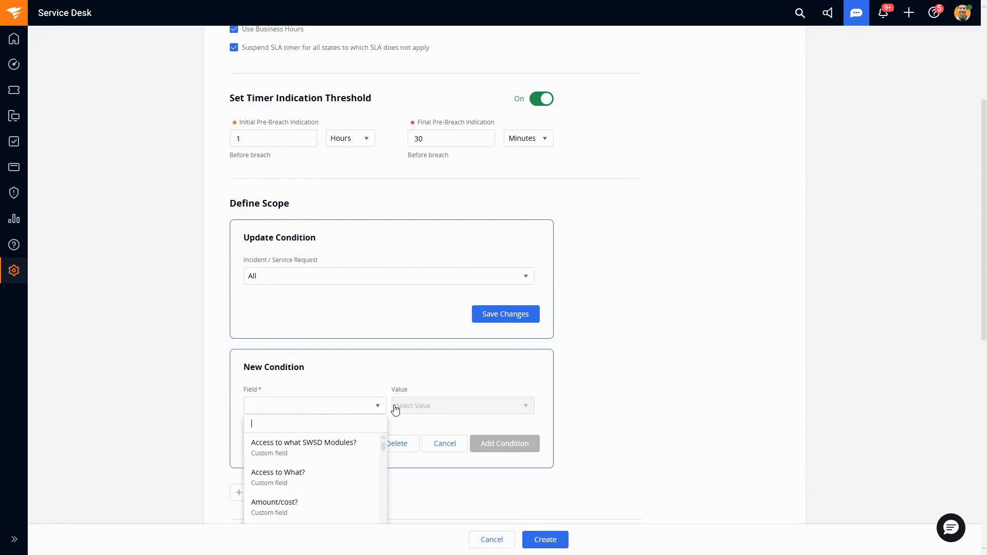
text(pri)
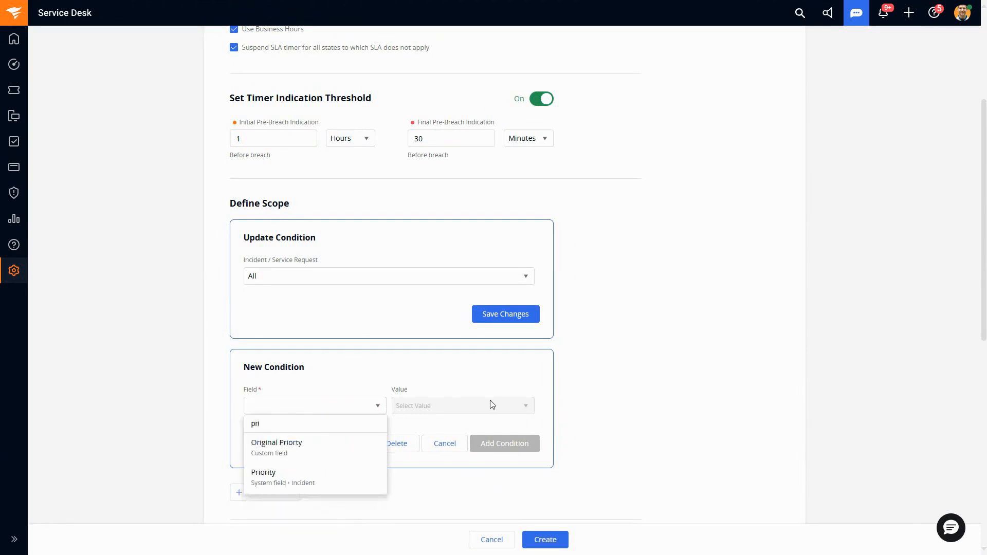
click(316, 481)
click(433, 410)
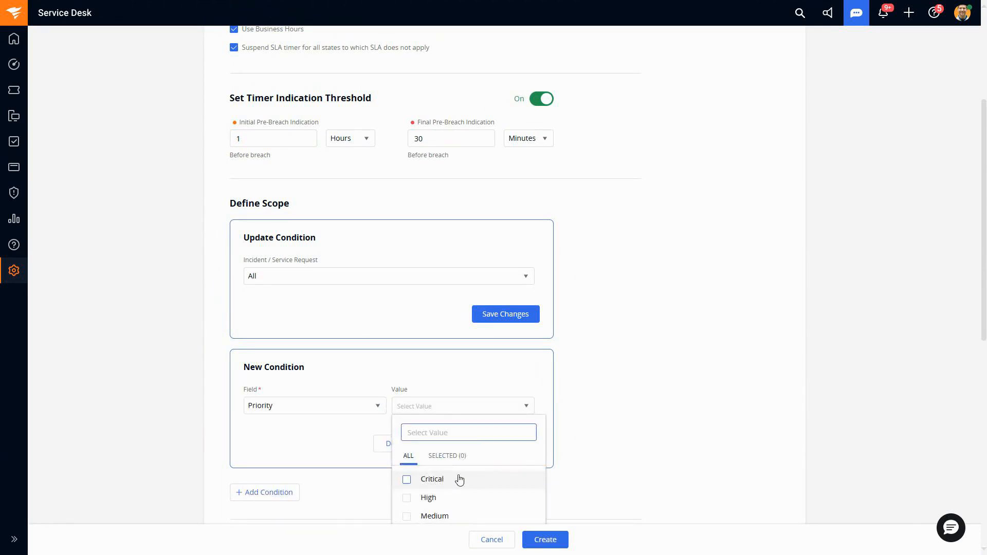
scroll(609, 448, down, 1)
click(407, 483)
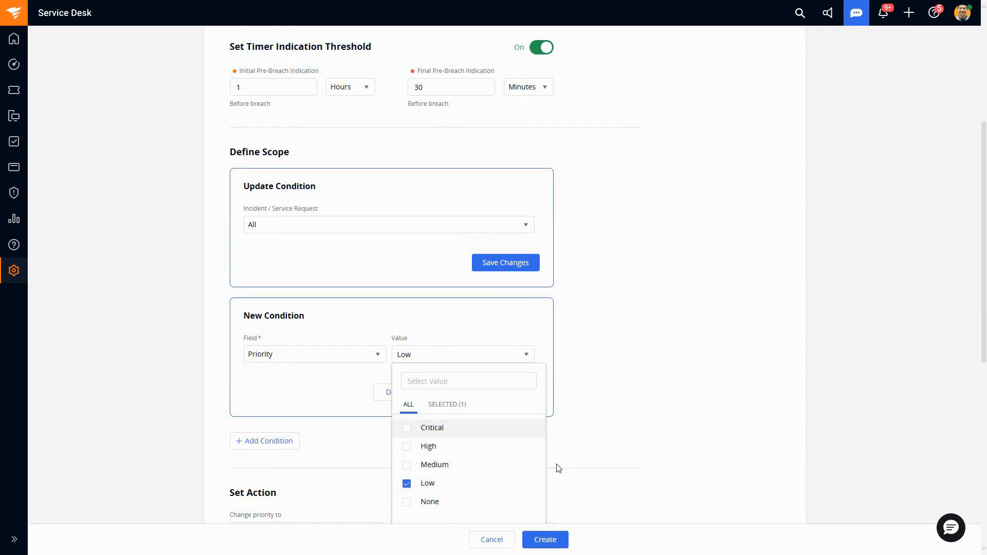
Step: Set the Priority condition's values to only Critical and High
scroll(583, 421, up, 4)
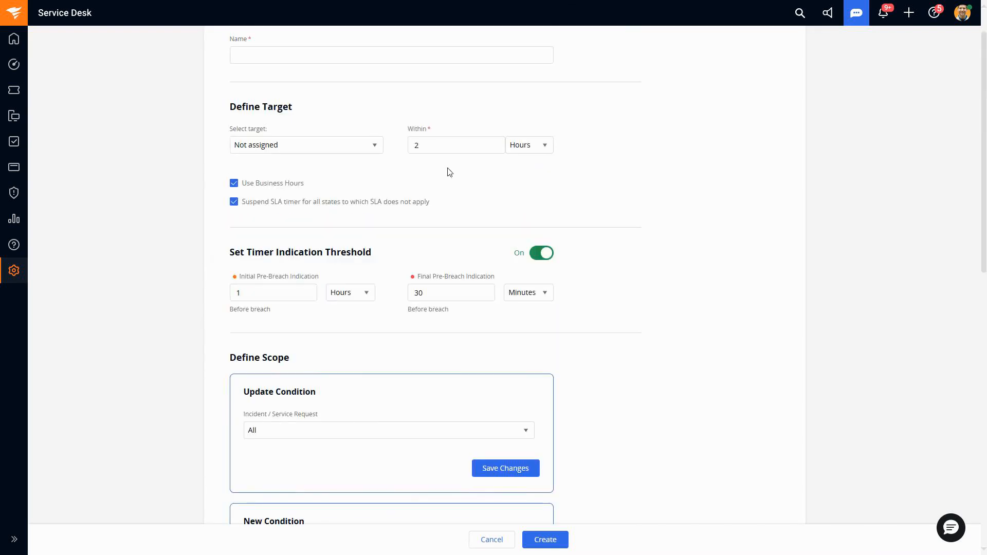
scroll(625, 434, down, 3)
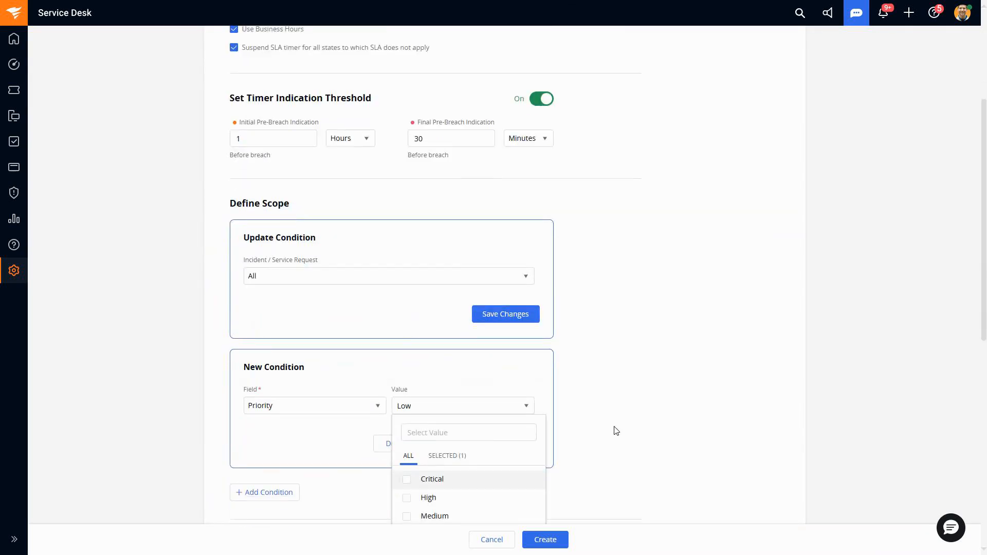
scroll(615, 429, down, 1)
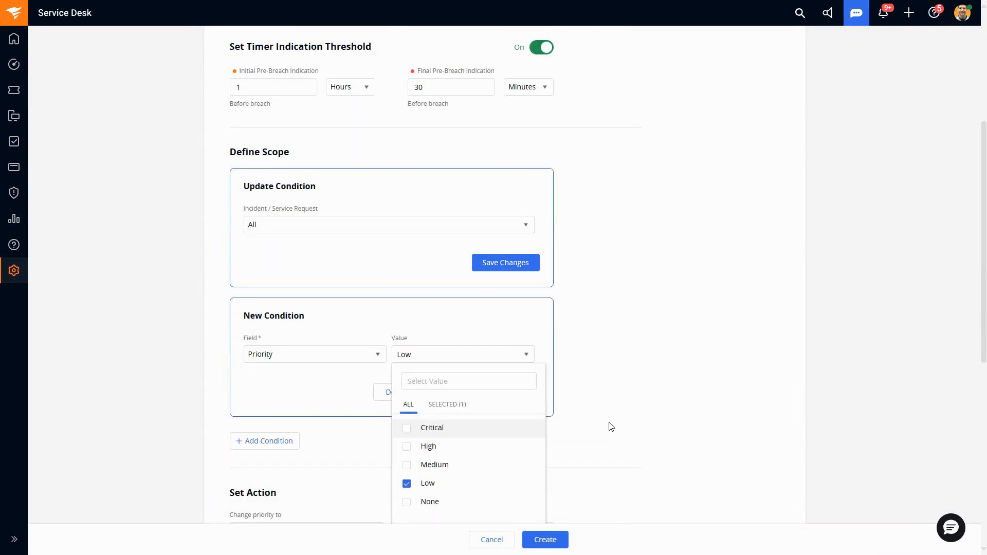
click(406, 447)
click(408, 486)
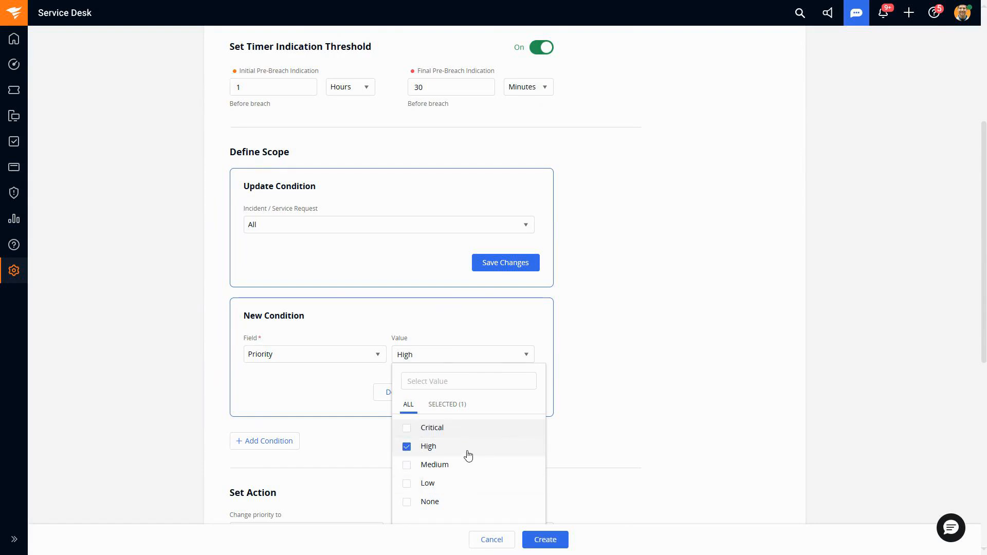
click(406, 430)
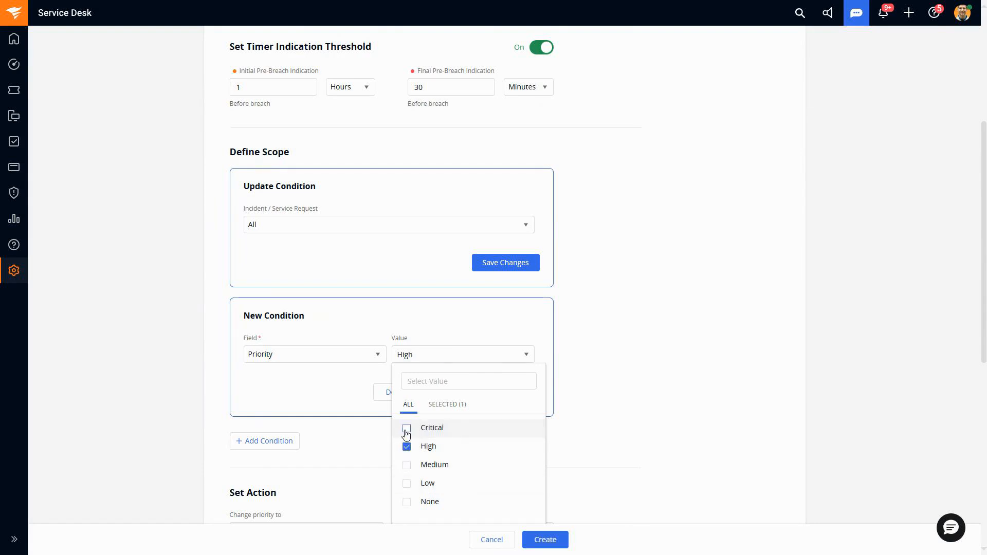
click(607, 423)
Step: Set the Not assigned target's time limit to 1 hour
scroll(586, 424, up, 5)
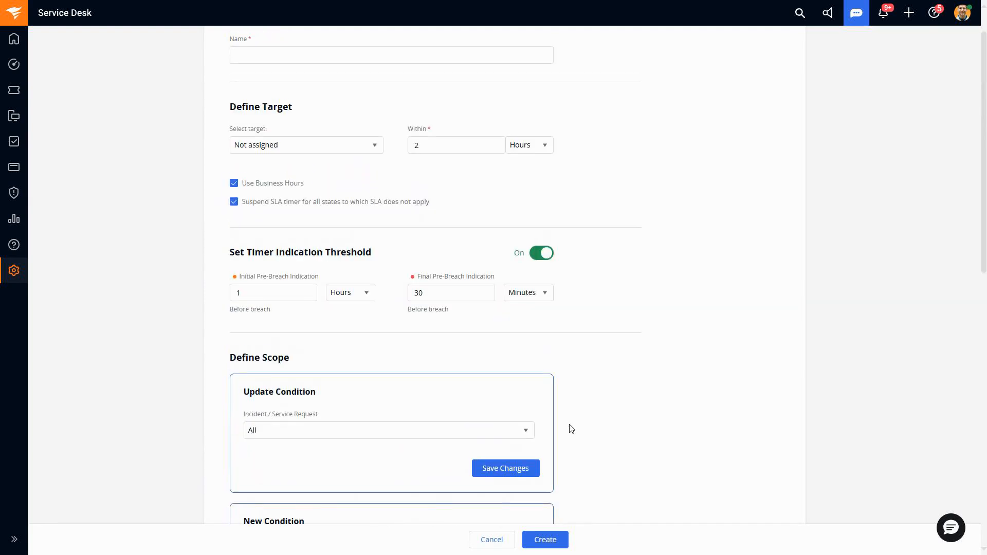
double_click(416, 146)
text(1)
Step: Start another blank scope condition below the Priority one and browse its available fields
scroll(587, 307, down, 3)
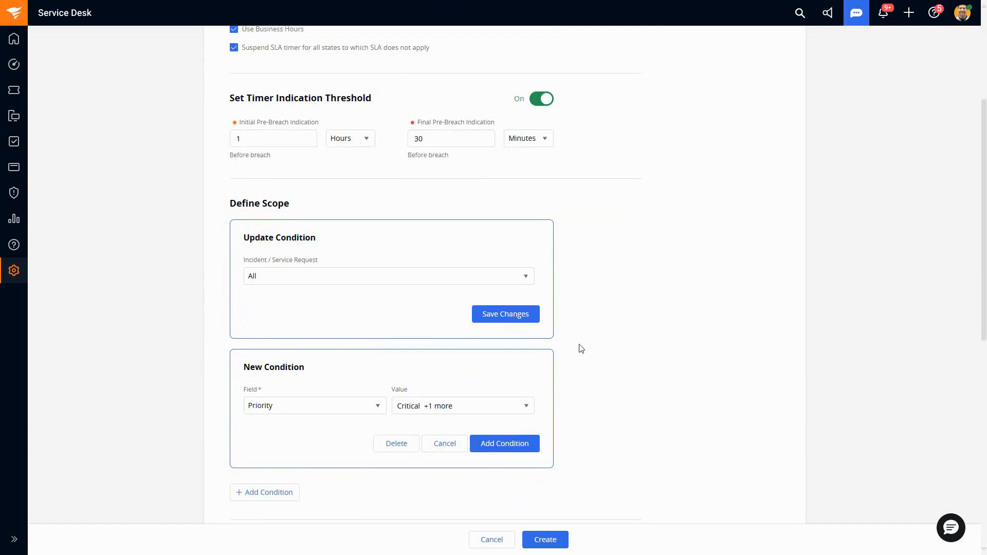
scroll(579, 349, down, 1)
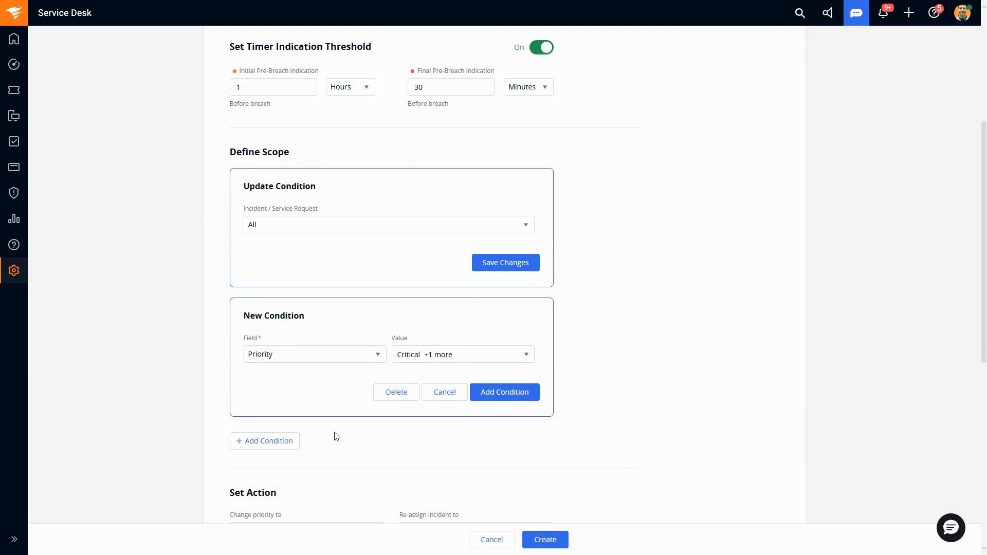
click(262, 443)
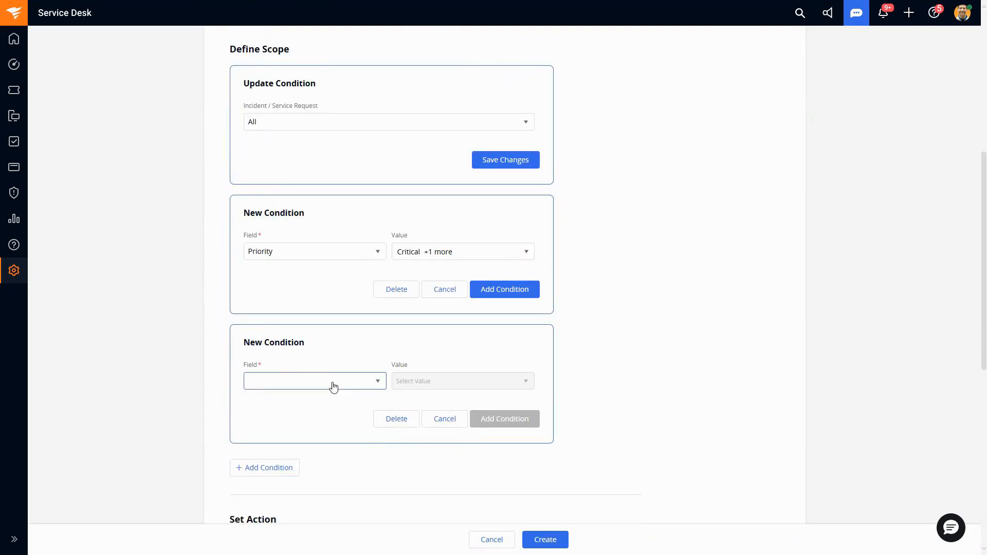
click(332, 381)
scroll(670, 359, down, 2)
scroll(304, 360, down, 9)
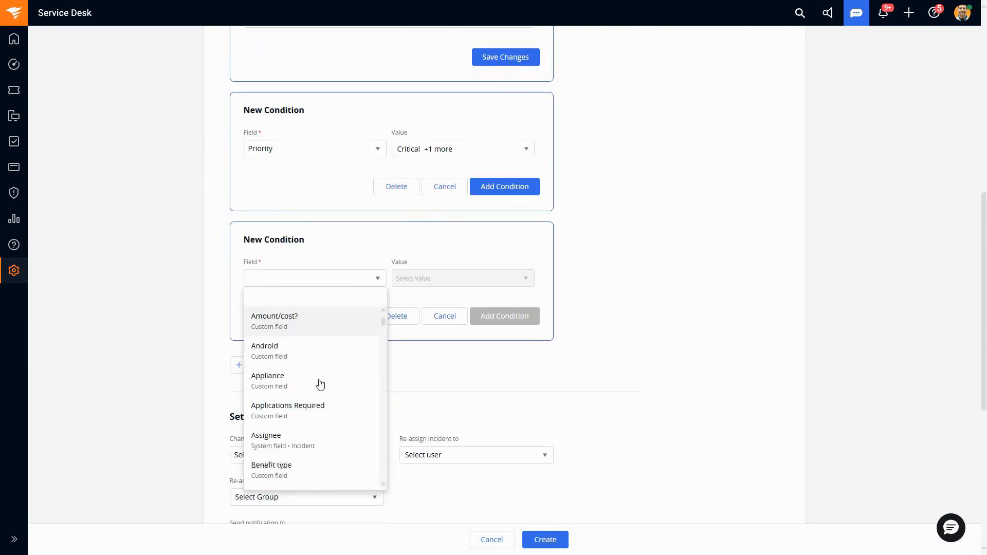
scroll(330, 399, down, 4)
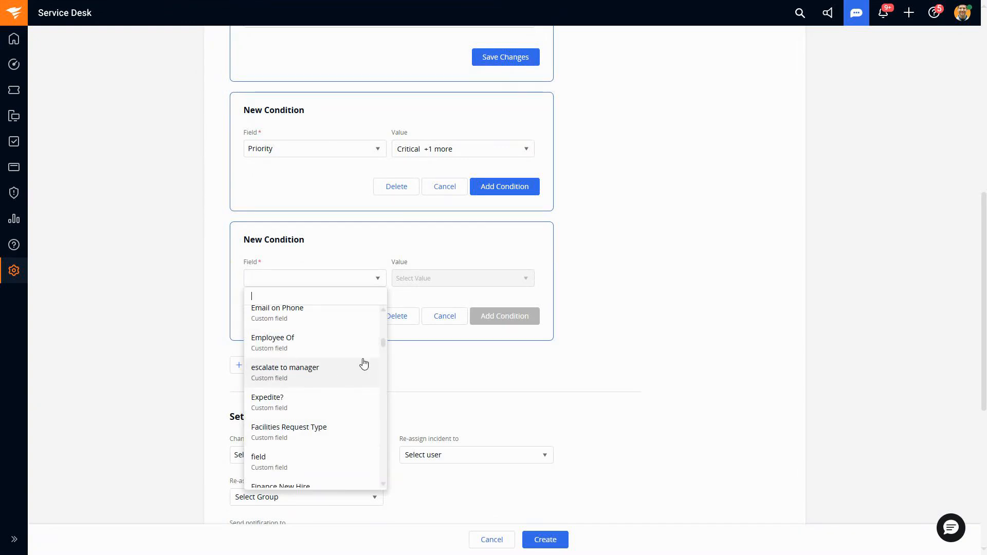
click(645, 351)
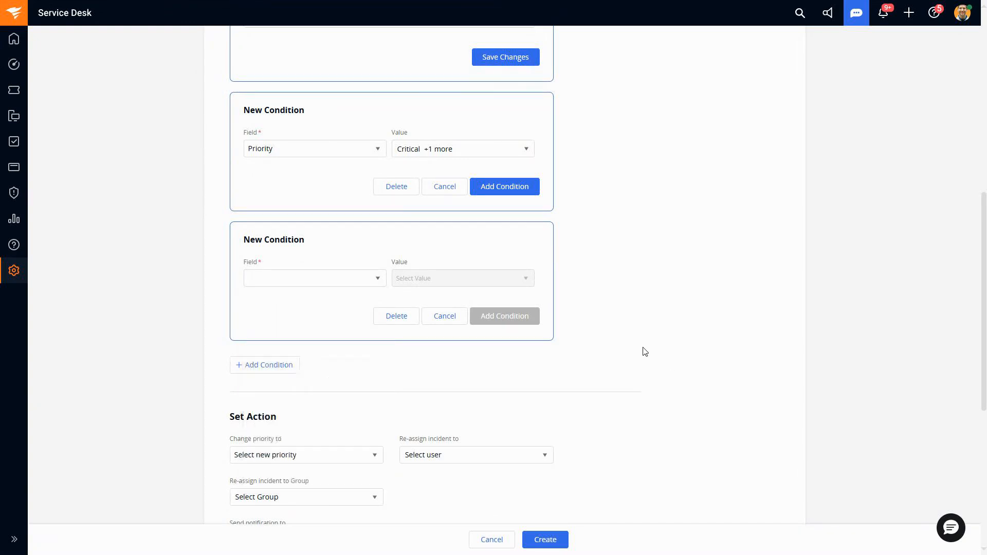
Step: Review the rule's scope conditions, thresholds and target, ending at the Set Action section
scroll(619, 342, up, 3)
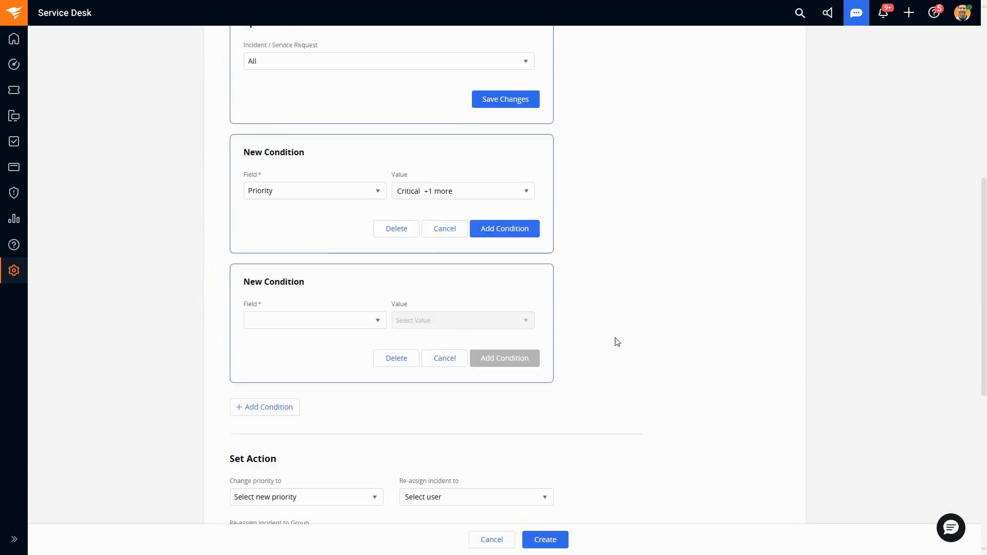
scroll(491, 347, up, 1)
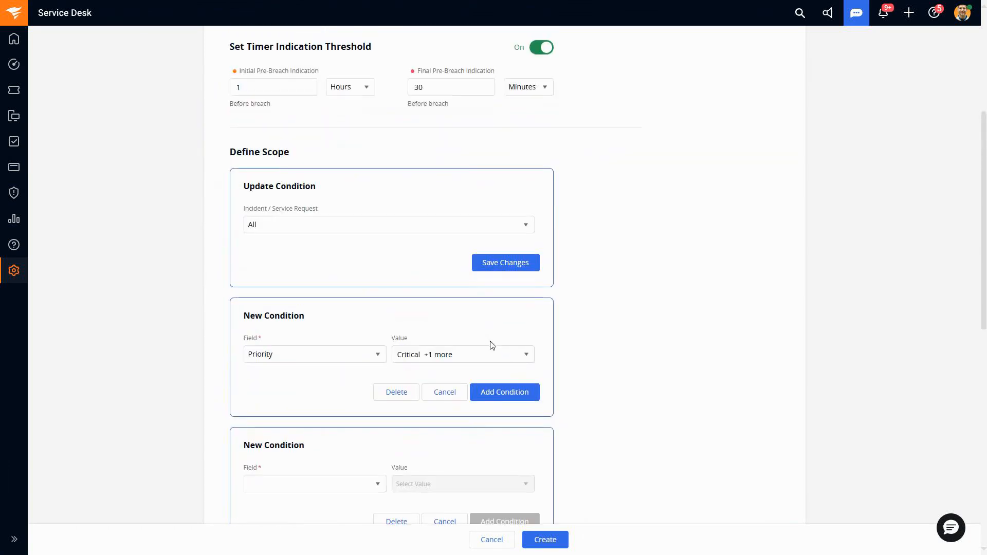
scroll(580, 358, up, 3)
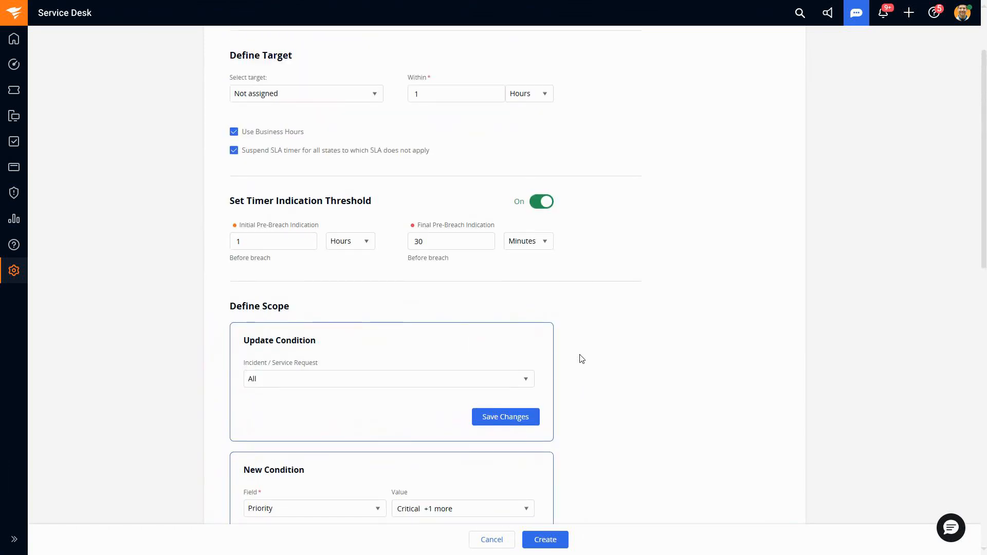
scroll(581, 359, up, 2)
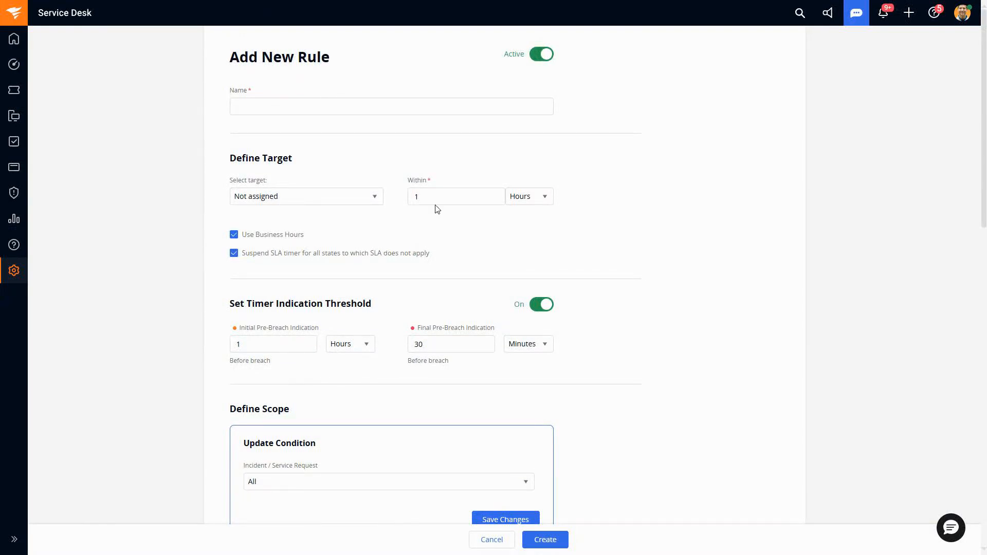
scroll(697, 383, down, 10)
scroll(695, 381, down, 1)
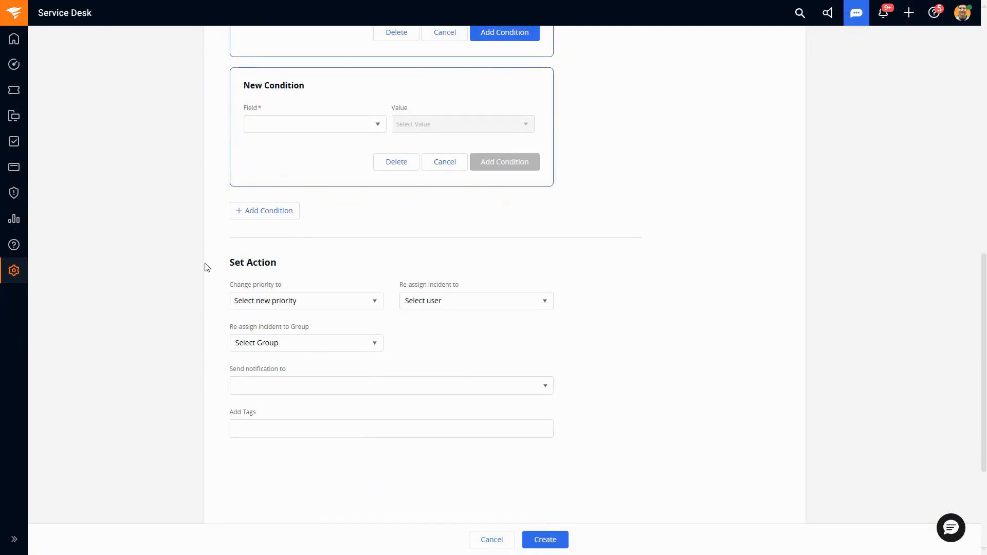
drag(229, 262, 282, 264)
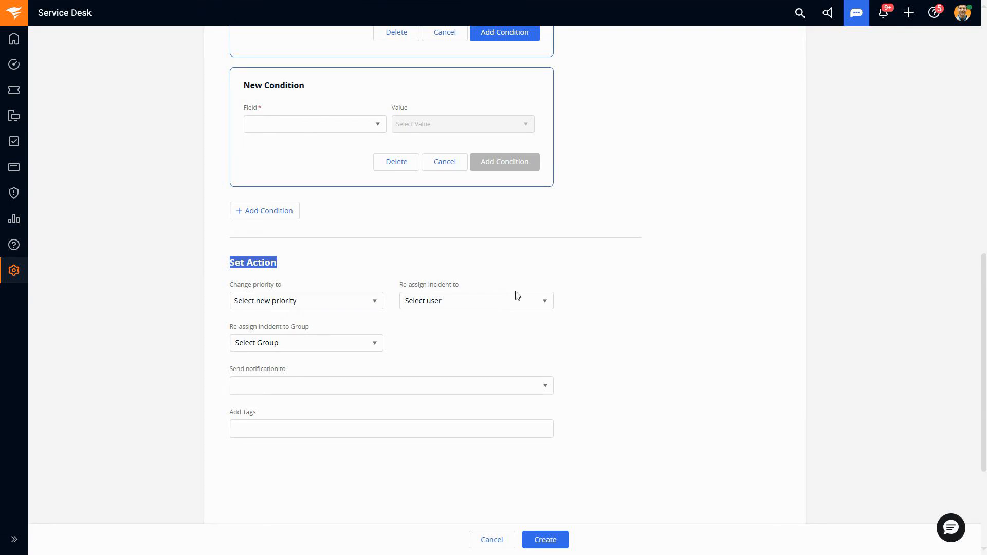
click(291, 269)
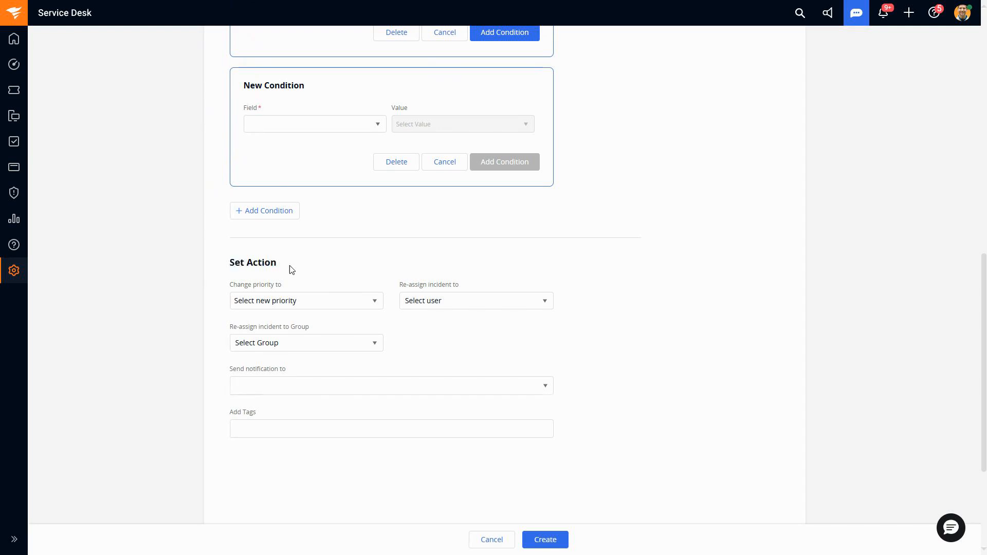
Step: Set the rule's action to re-assign the incident to Me
click(412, 308)
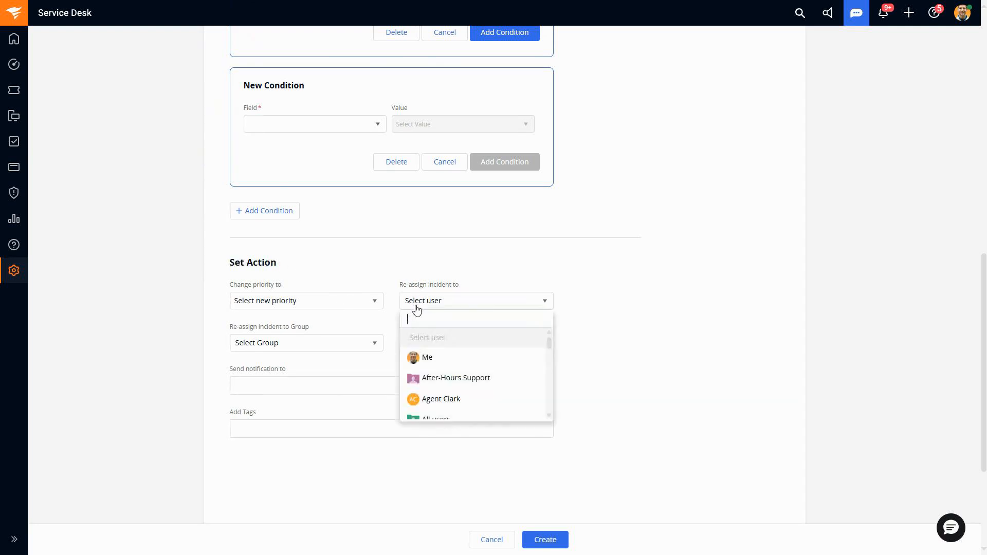
click(462, 361)
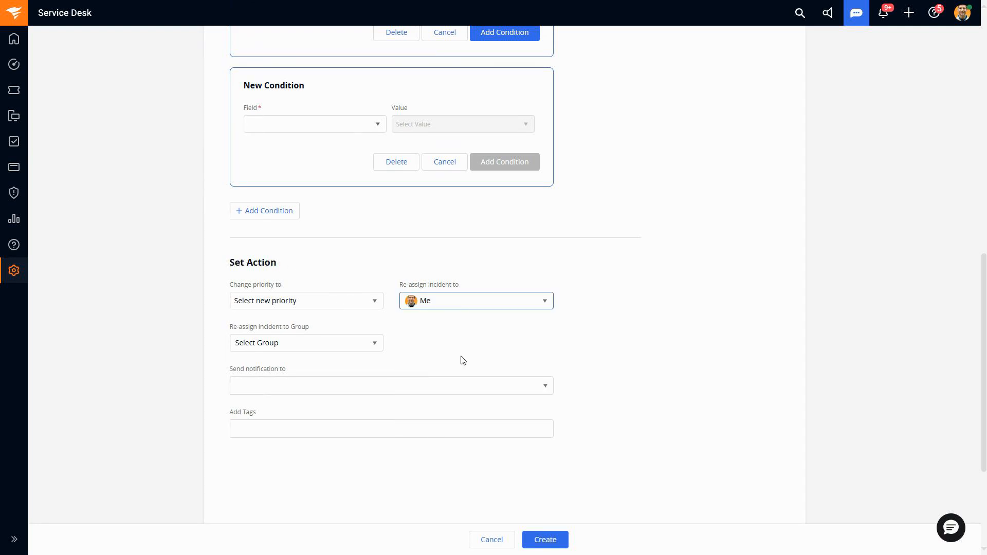
click(458, 304)
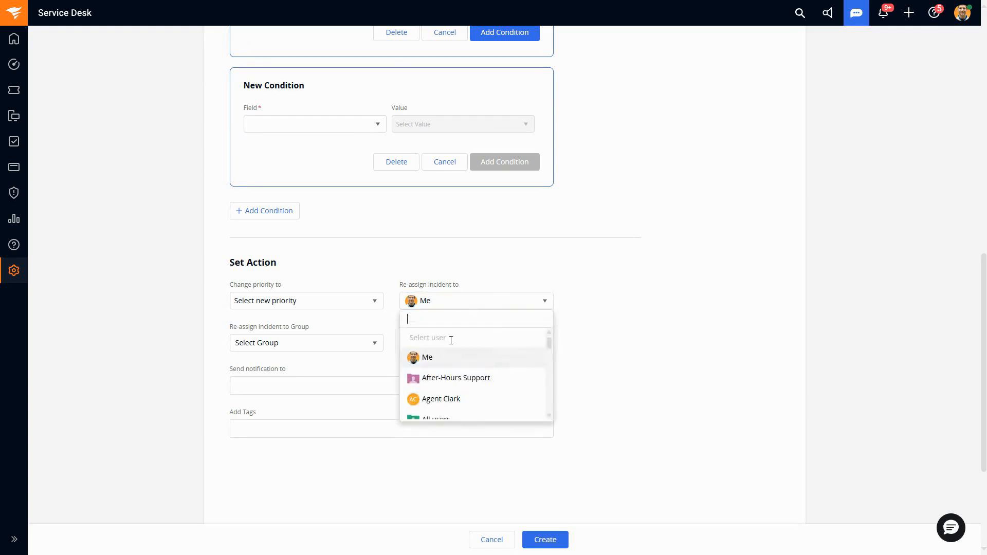
Step: Browse the groups available for re-assigning the incident
click(335, 349)
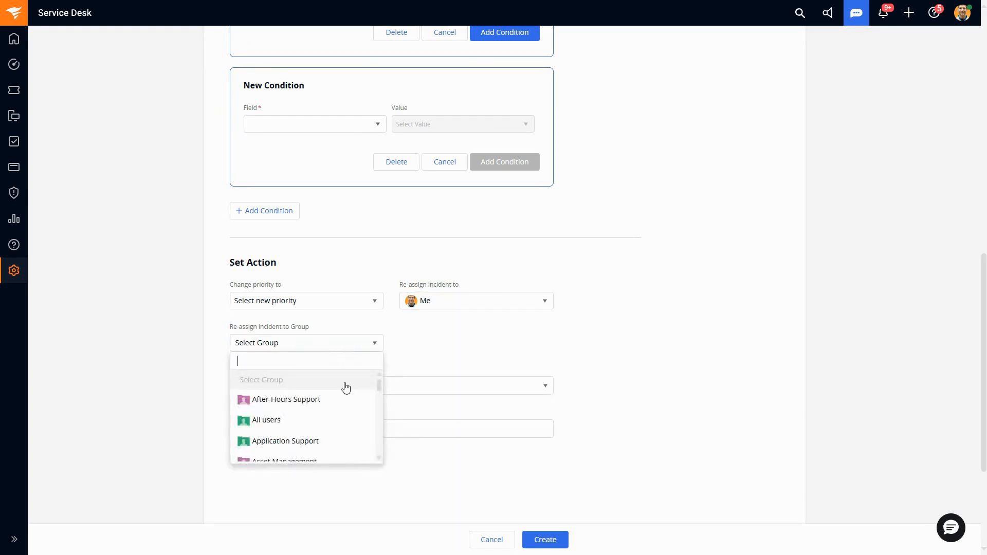
scroll(347, 406, down, 6)
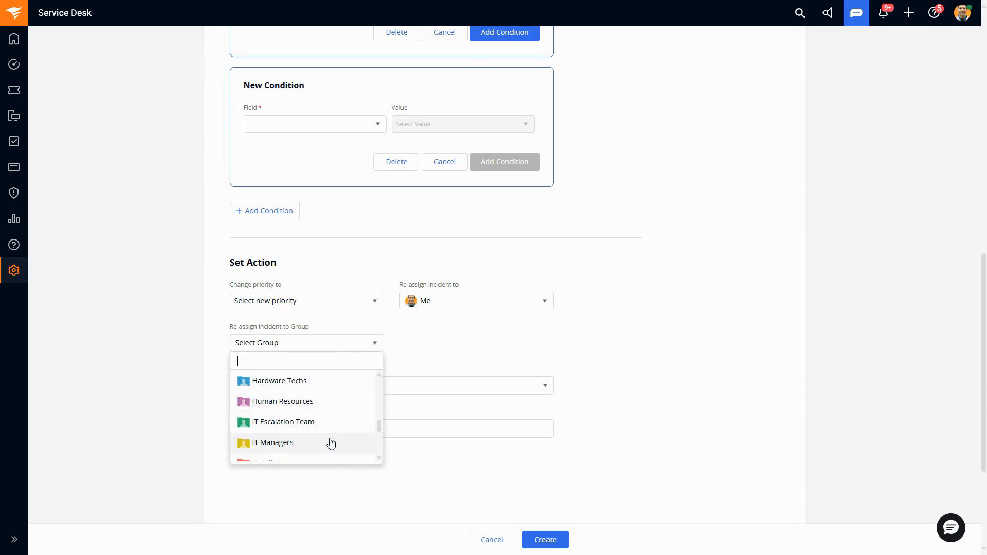
click(618, 399)
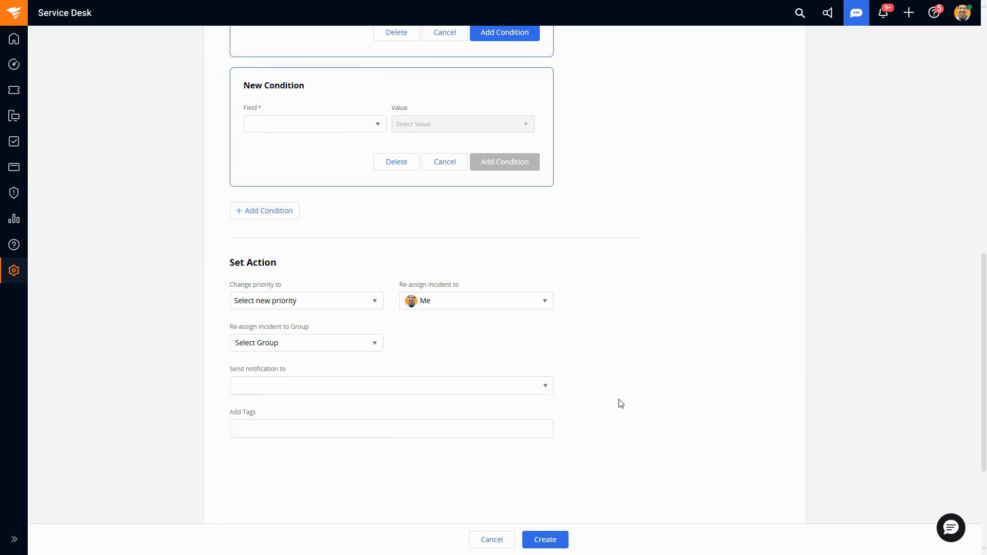
Step: Search the notification recipients for "tier" and for "it"
click(369, 381)
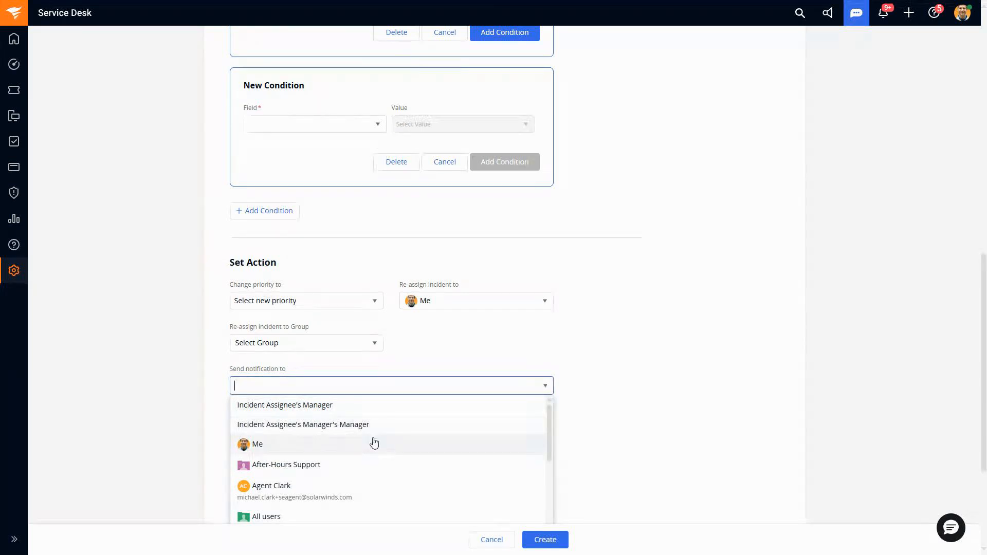
text(tier)
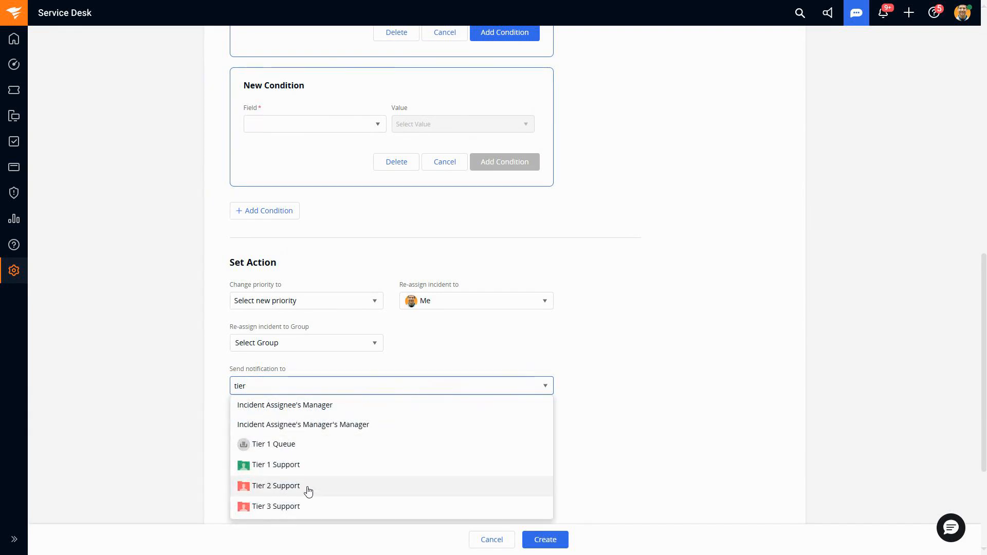
key(BackSpace)
key(BackSpace)
text(it)
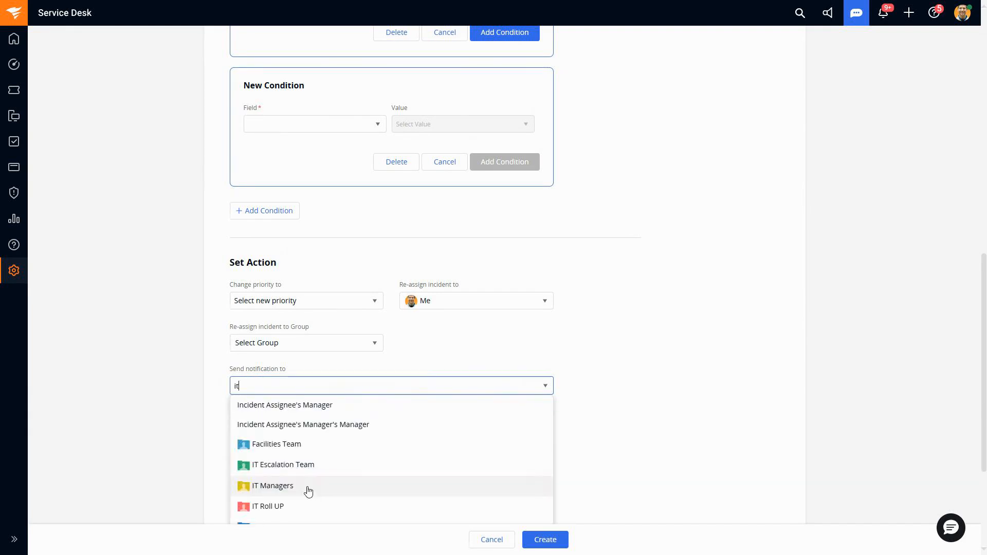
click(604, 409)
Step: Try out sample tags for the rule's action, including "sla breach", and clear the tag text
scroll(592, 410, down, 2)
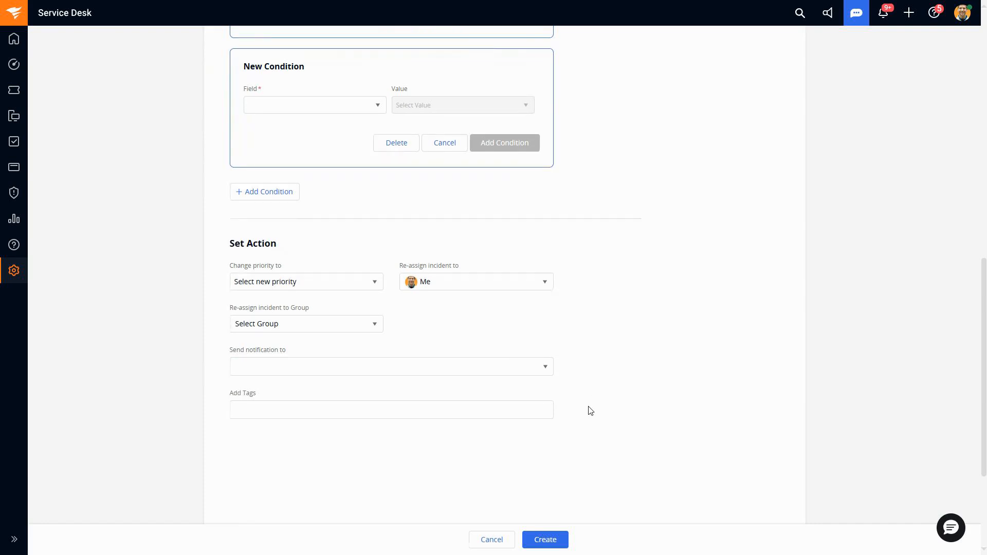
click(289, 323)
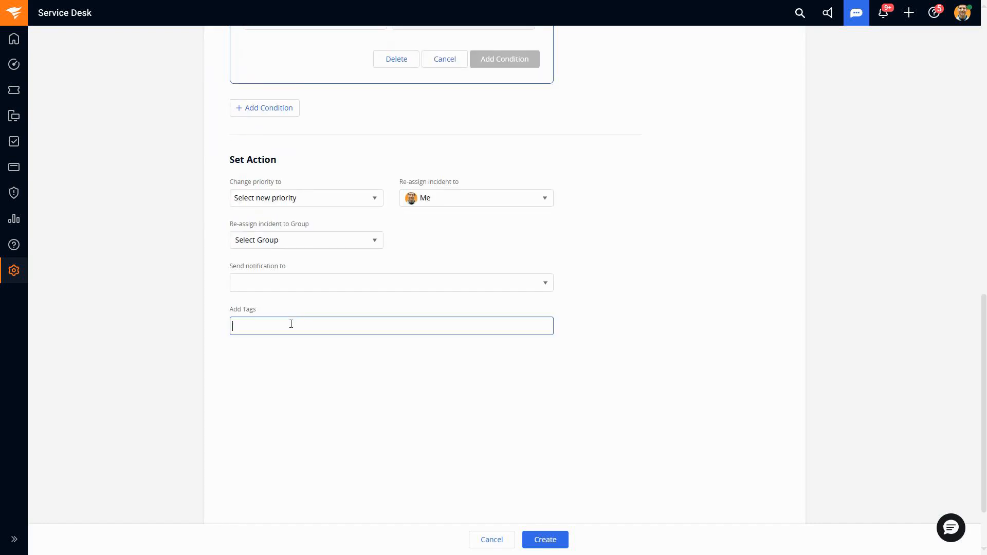
text(low priorty assignment)
drag(310, 329, 226, 323)
text(sla breach)
drag(273, 325, 222, 330)
key(BackSpace)
scroll(448, 381, up, 3)
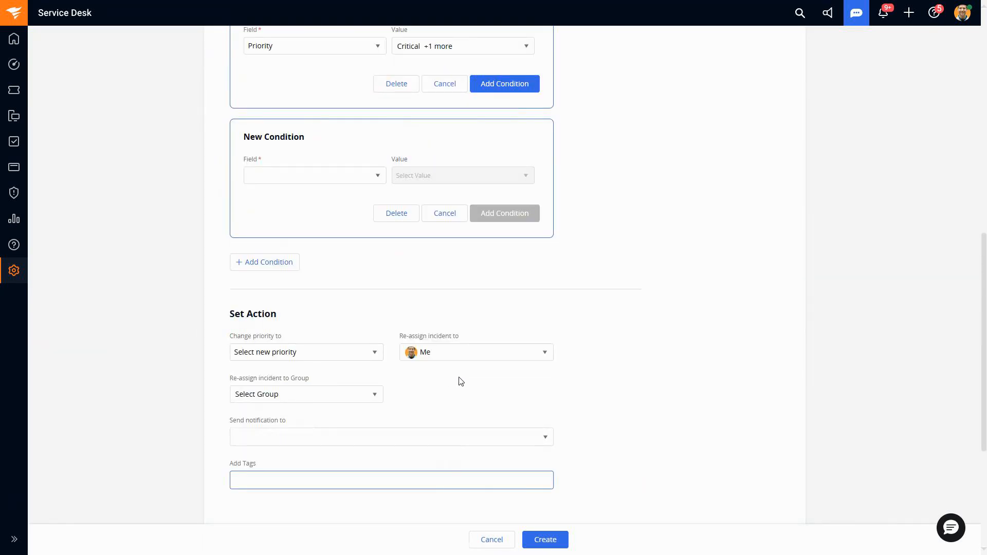
Step: Change the rule's target to Not resolved within 2 days
scroll(437, 366, up, 1)
scroll(437, 366, up, 10)
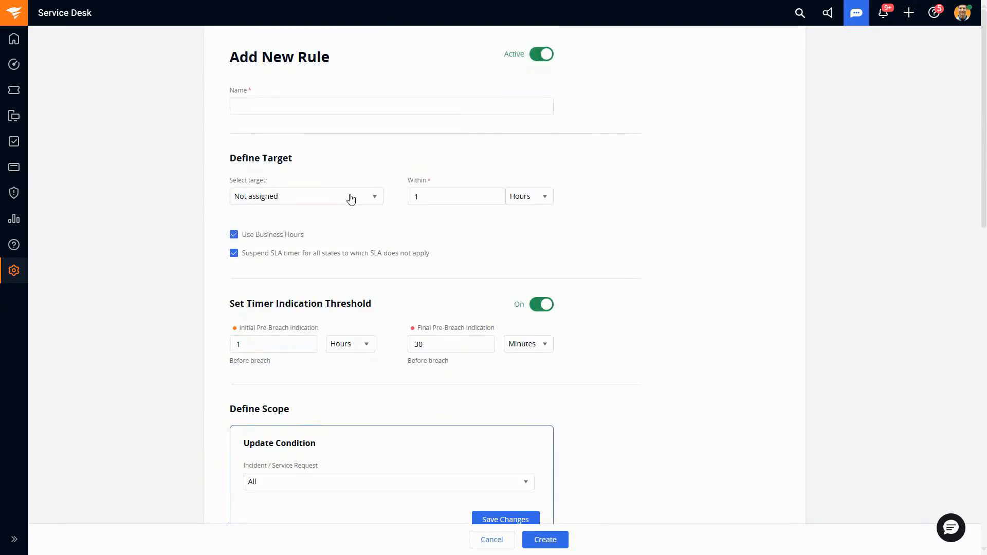
click(352, 200)
click(301, 272)
double_click(460, 198)
text(2)
click(538, 200)
click(536, 254)
Step: Change the Priority condition's value to Low only, deselecting Critical and High
scroll(486, 239, down, 5)
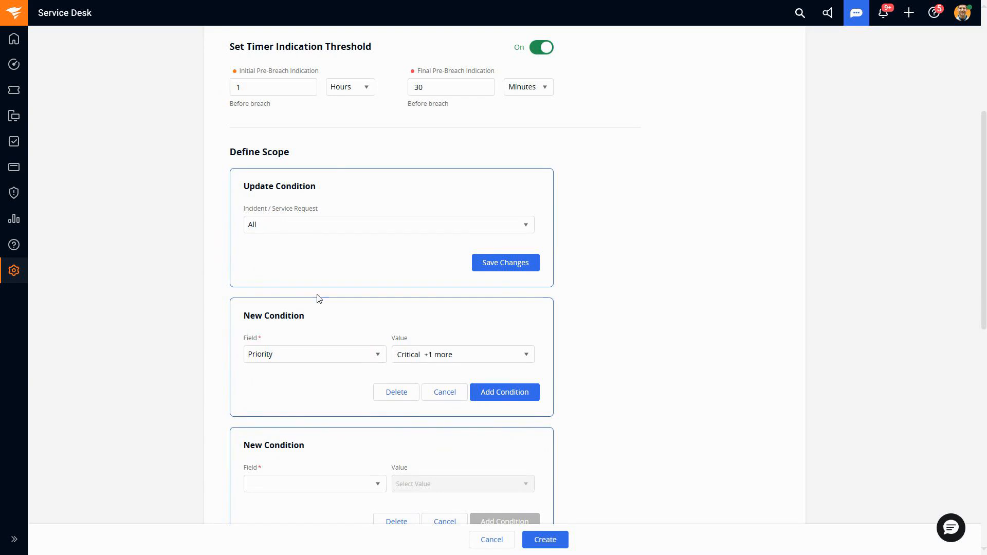
click(453, 357)
click(407, 430)
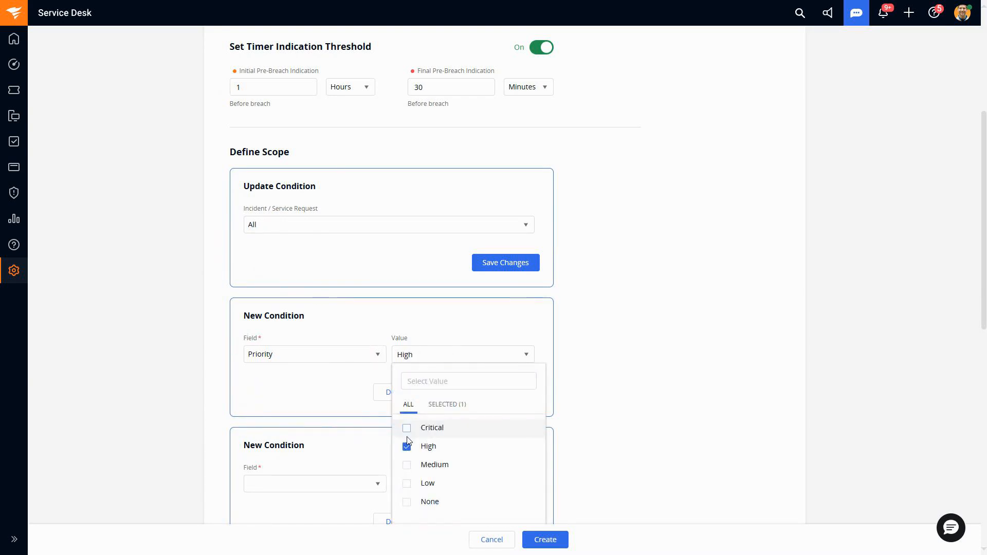
click(407, 447)
click(407, 484)
click(593, 421)
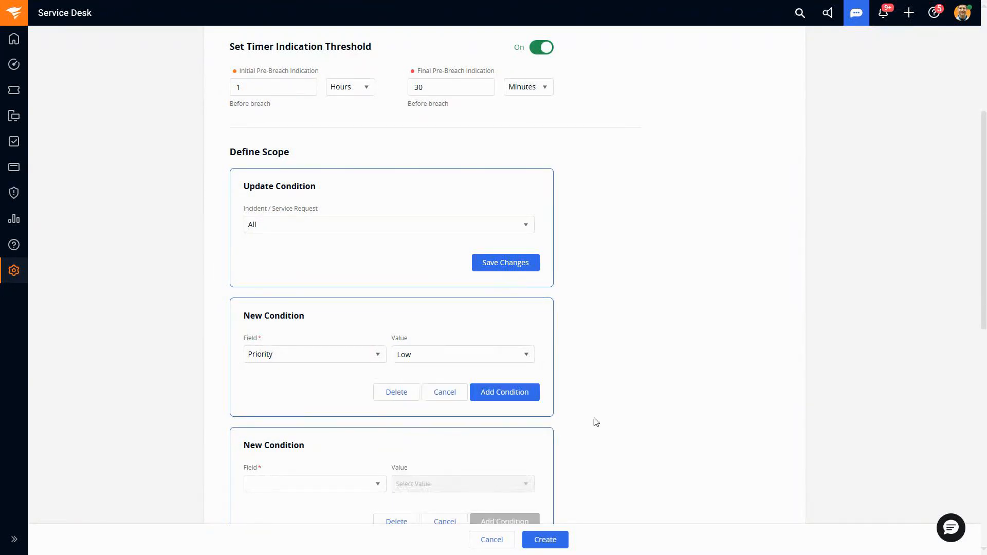
Step: Discard the empty second condition from the rule's scope
scroll(541, 425, down, 1)
click(445, 471)
scroll(553, 375, up, 1)
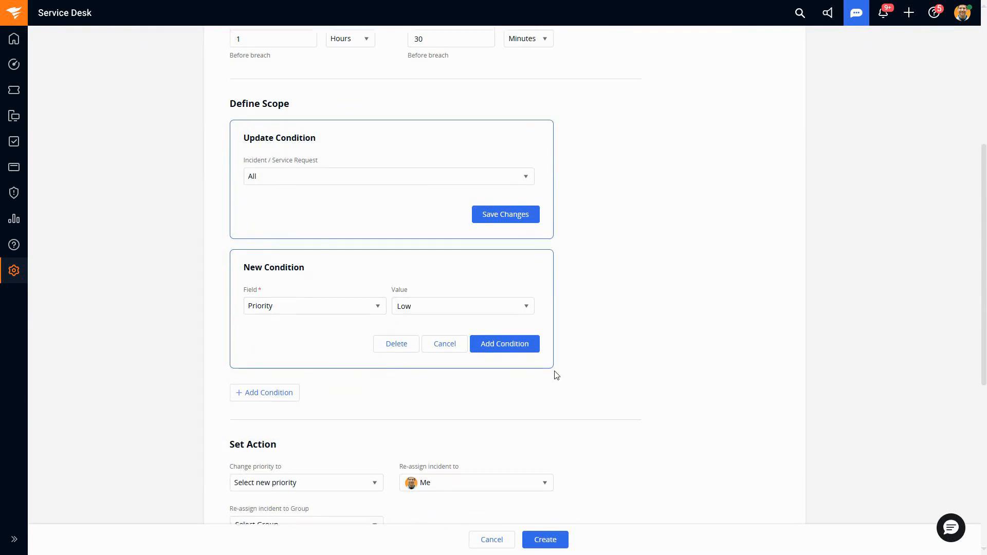
Step: Review the Incident / Service Request options in the rule's scope and return to the target settings
click(441, 227)
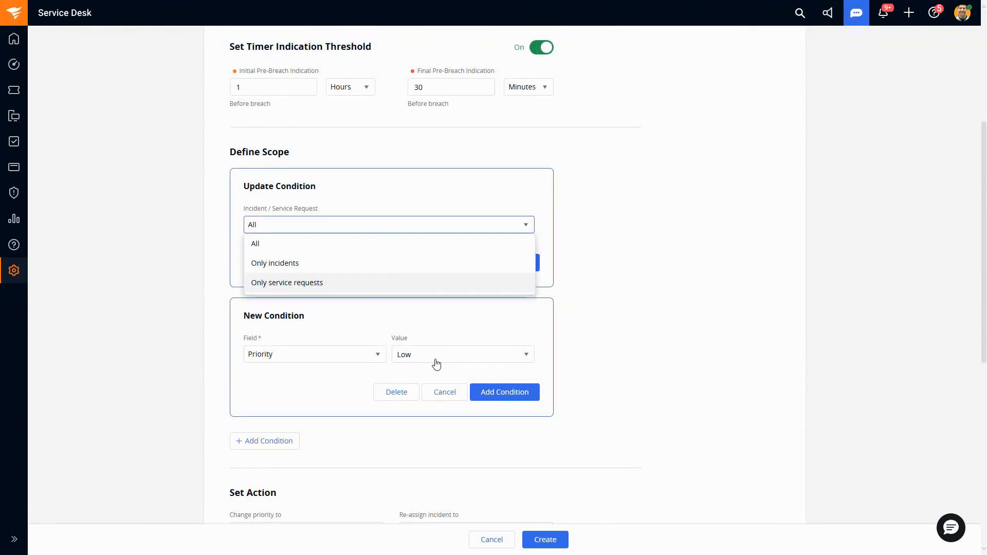
click(590, 364)
scroll(595, 347, up, 1)
scroll(595, 346, up, 5)
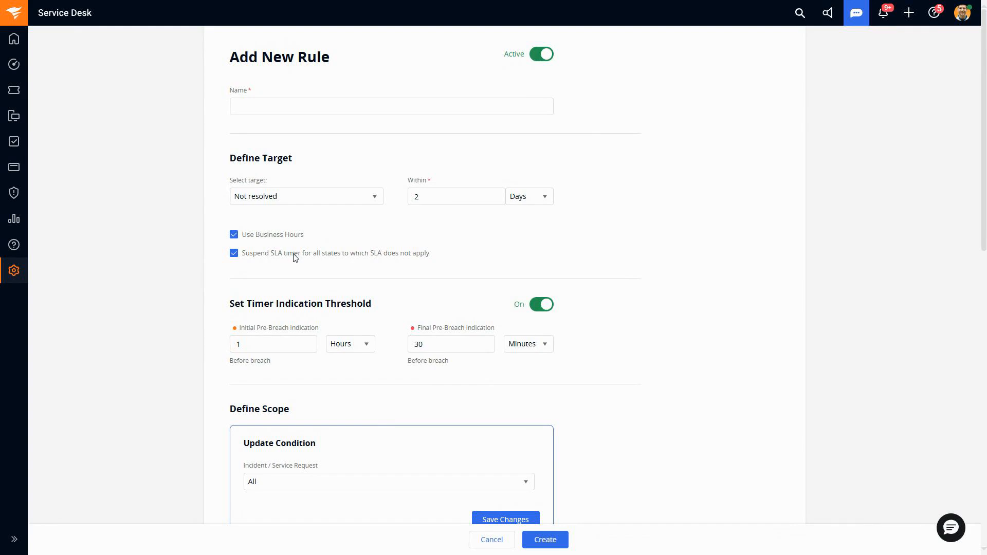
Step: Set the initial pre-breach indication to 1 day before breach
scroll(332, 255, down, 1)
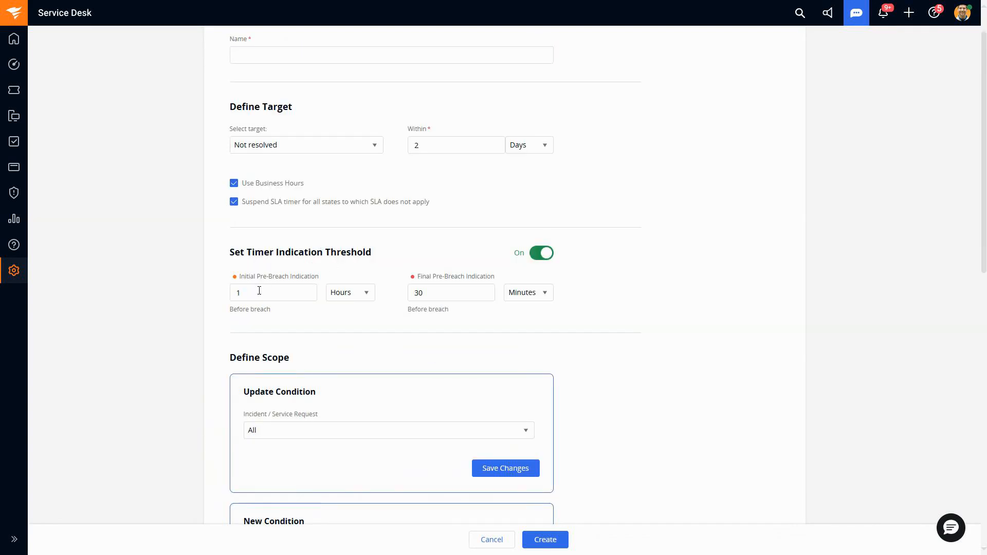
text(2)
click(345, 293)
click(350, 332)
drag(293, 293, 222, 299)
text(1)
click(343, 295)
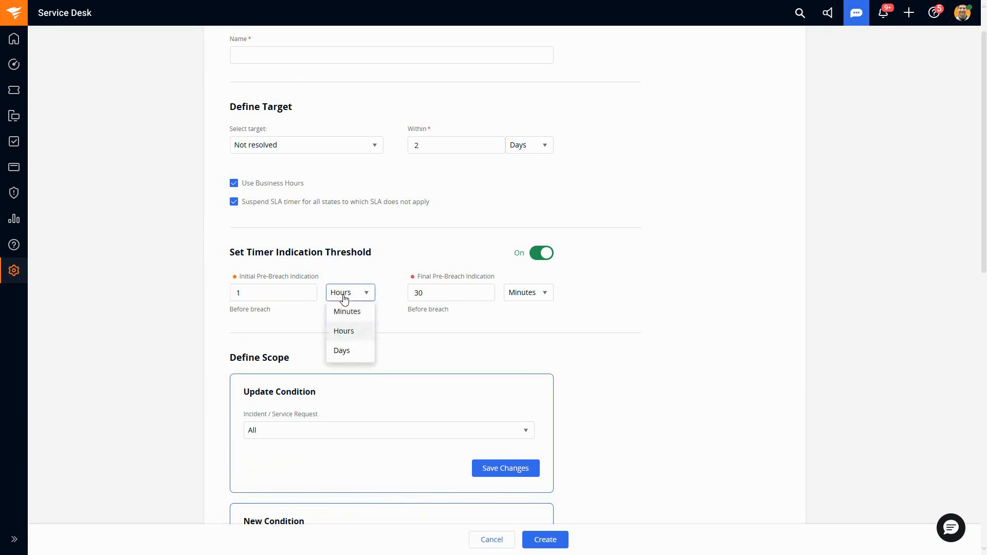
click(348, 348)
Step: Set the final pre-breach indication to 12 hours before breach
double_click(417, 292)
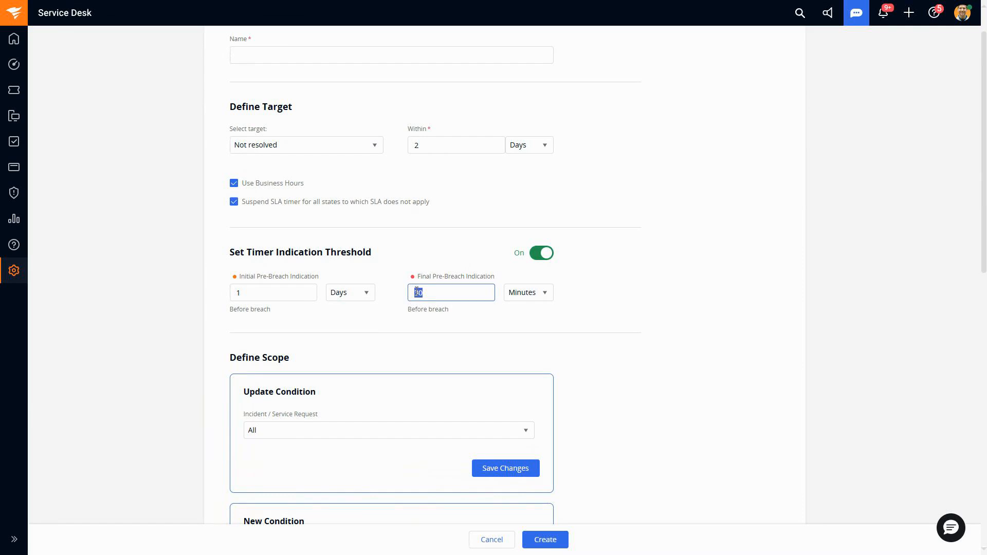
text(12)
click(519, 294)
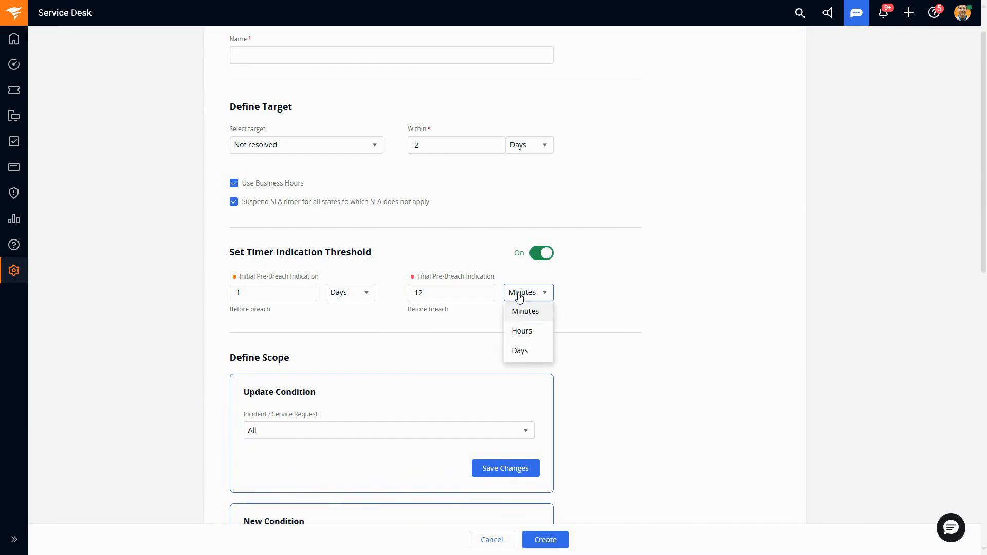
click(531, 332)
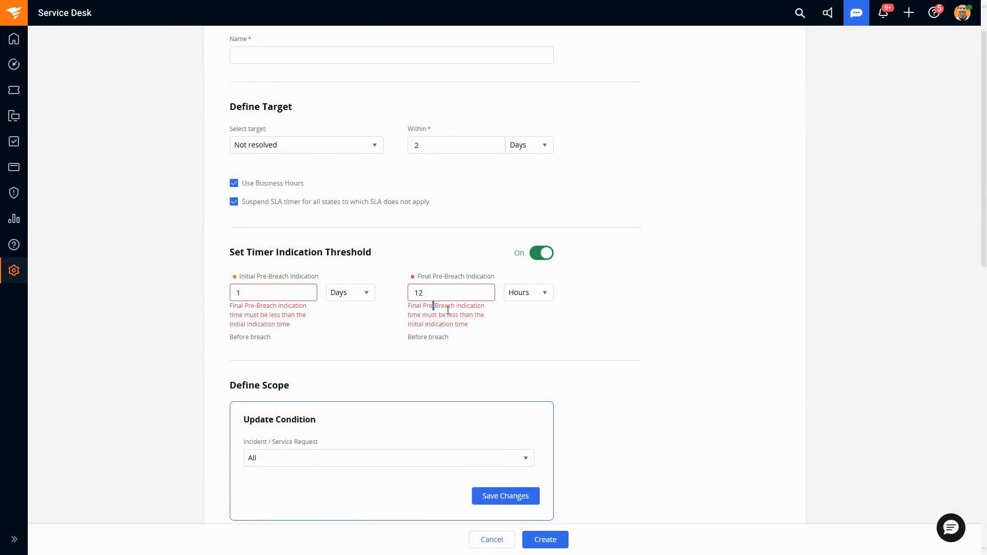
drag(432, 306, 494, 332)
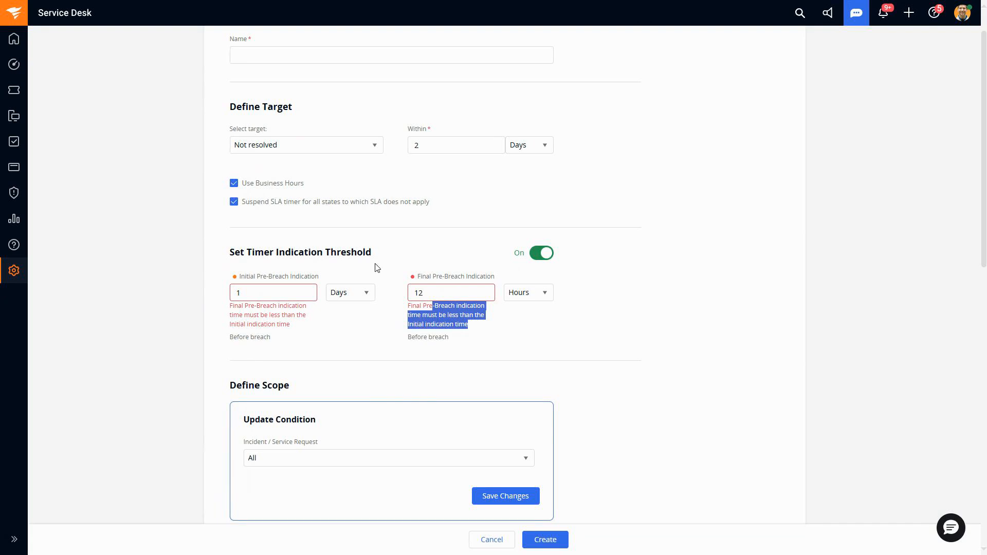
Step: Reduce the final pre-breach indication to 8 hours
drag(432, 290, 402, 296)
text(8)
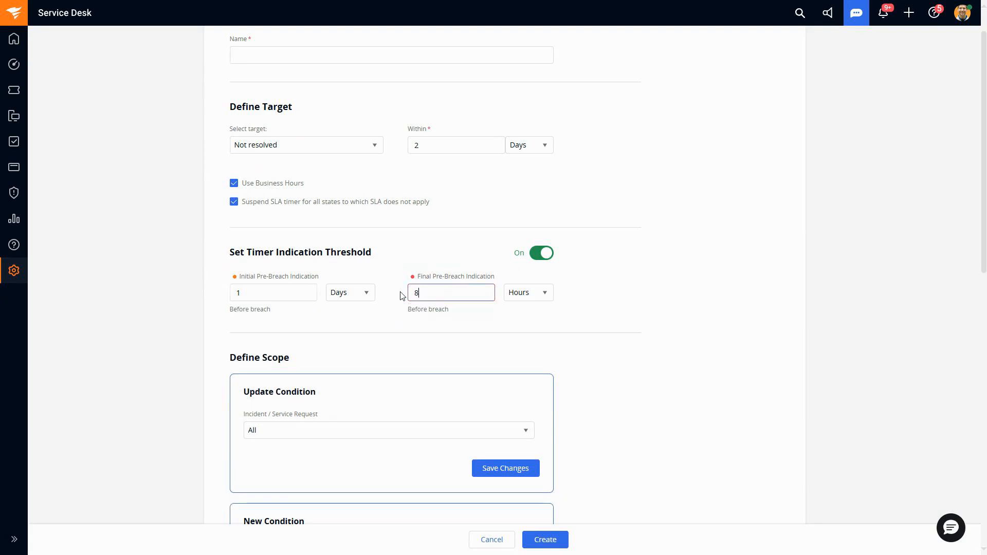
click(513, 324)
Step: Switch the Priority condition's value from Low to High
scroll(452, 198, down, 3)
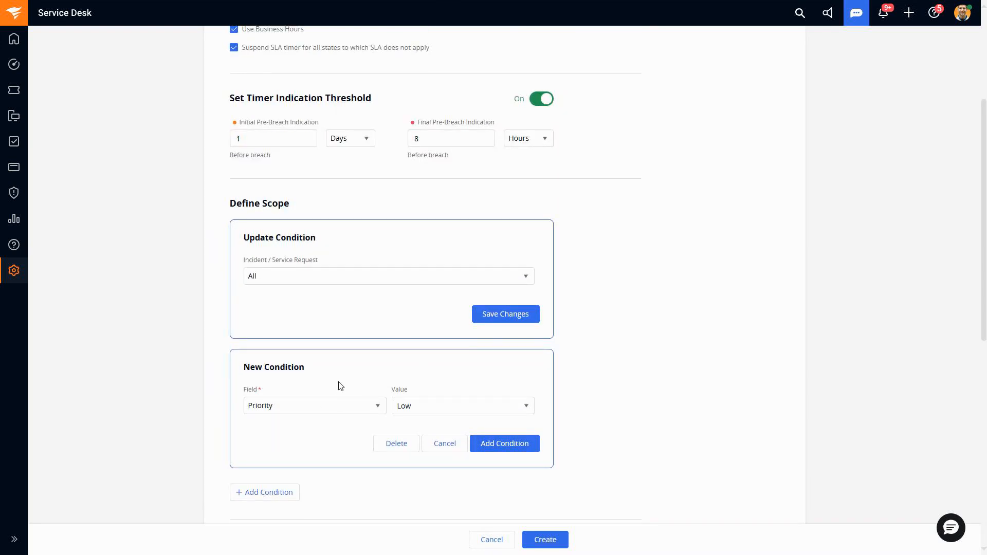
scroll(342, 383, up, 3)
scroll(419, 293, down, 5)
click(449, 309)
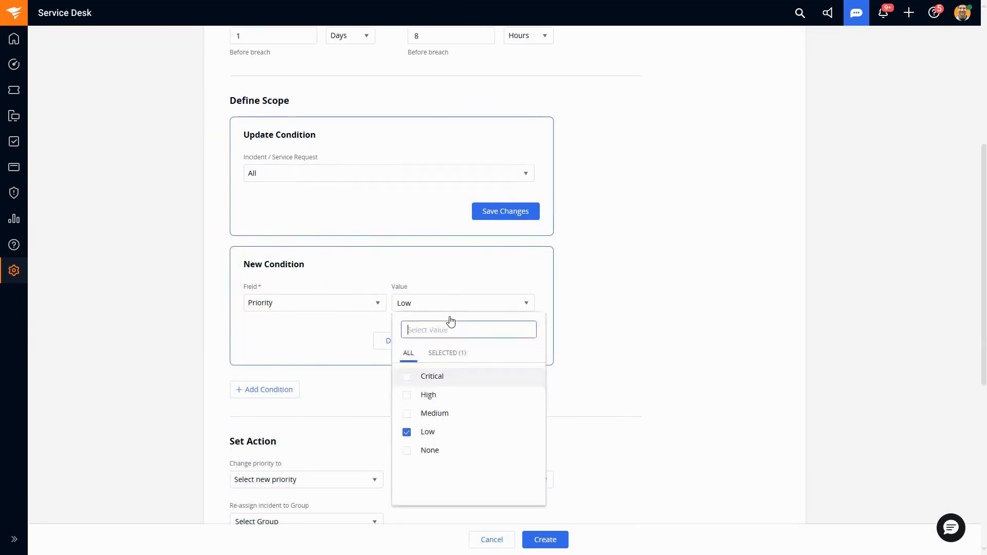
click(407, 432)
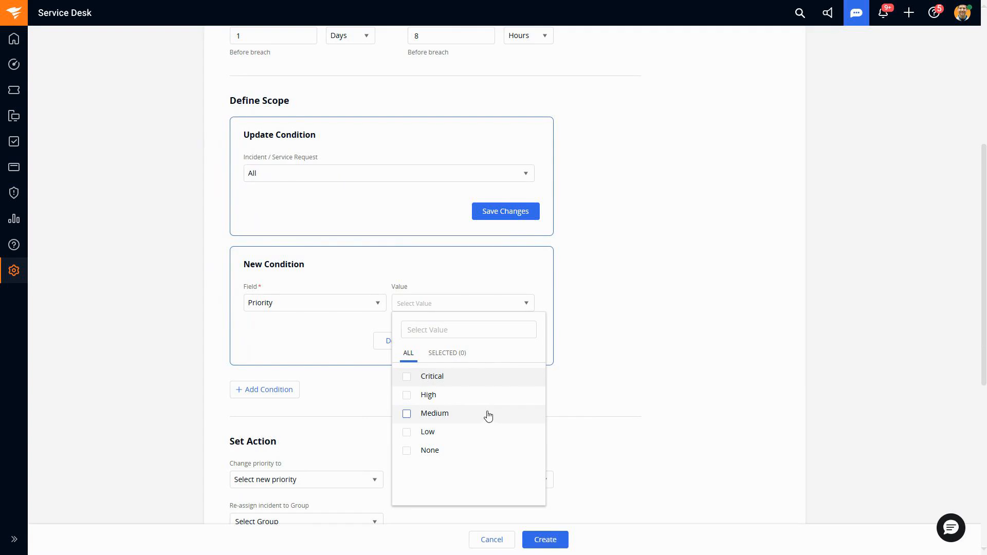
click(407, 396)
Step: Shorten the Not resolved target to within 1 day, leaving the SLA timer suspension option selected
scroll(479, 206, up, 5)
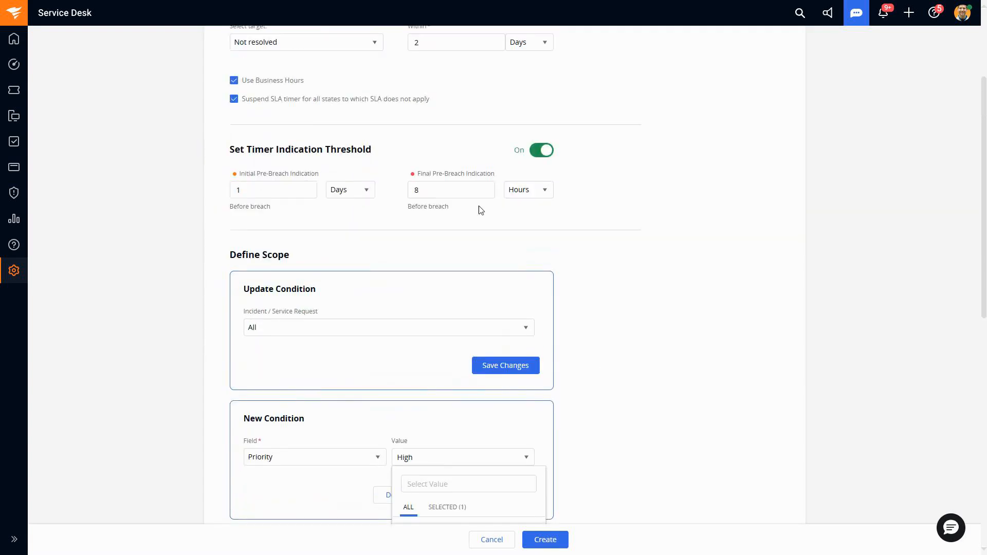
drag(441, 148, 414, 148)
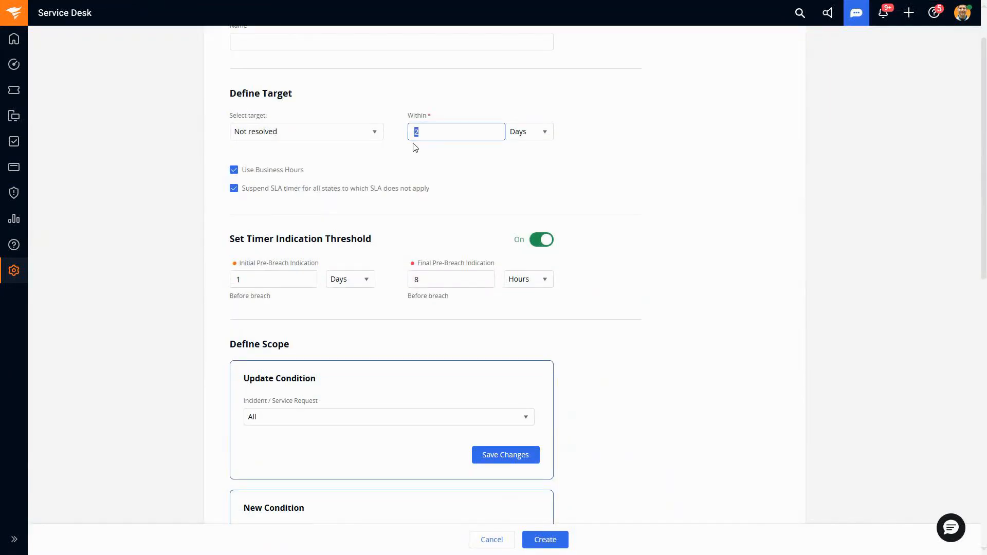
text(1)
click(473, 188)
click(235, 192)
Step: Set the Priority condition's value to Critical only, deselecting High
scroll(496, 311, down, 2)
click(477, 446)
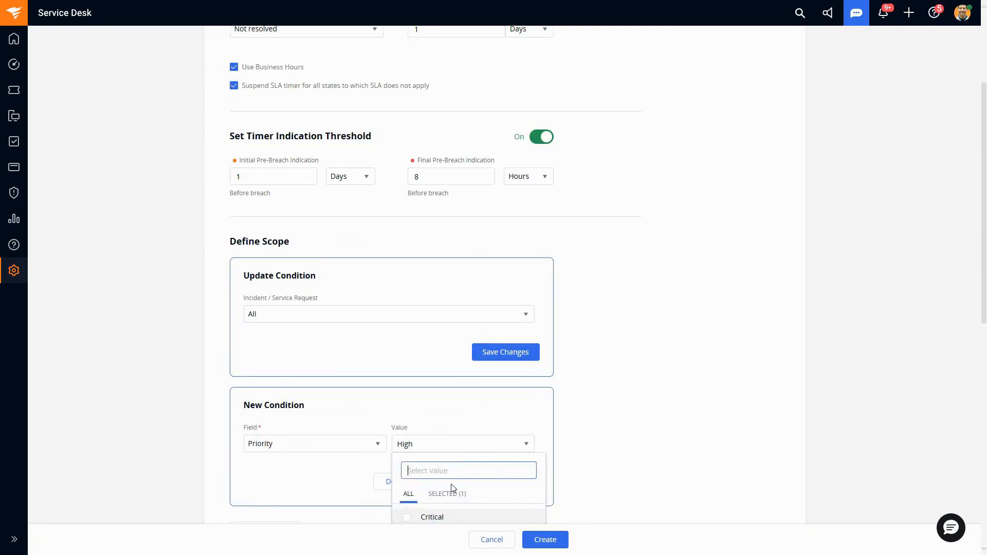
scroll(567, 393, down, 2)
click(407, 433)
click(408, 417)
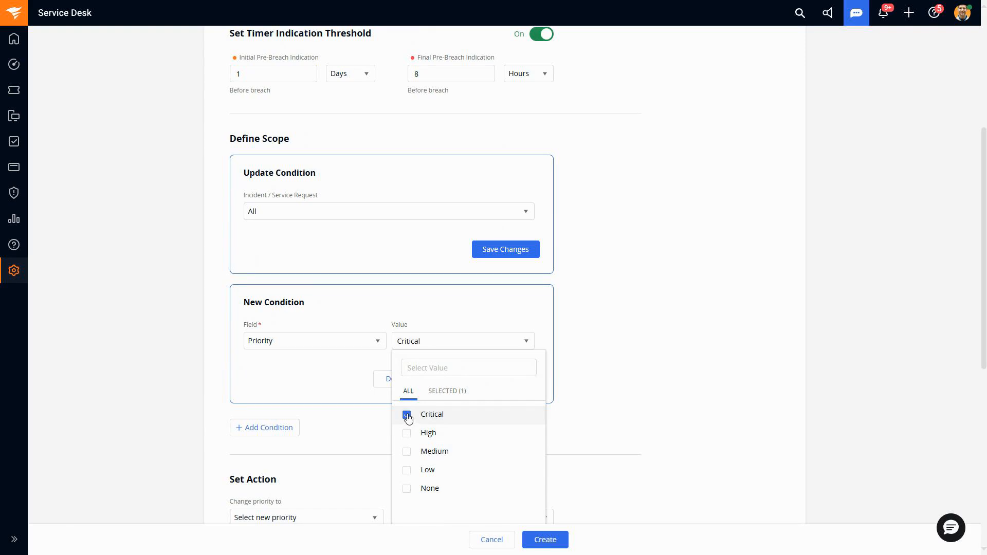
click(603, 381)
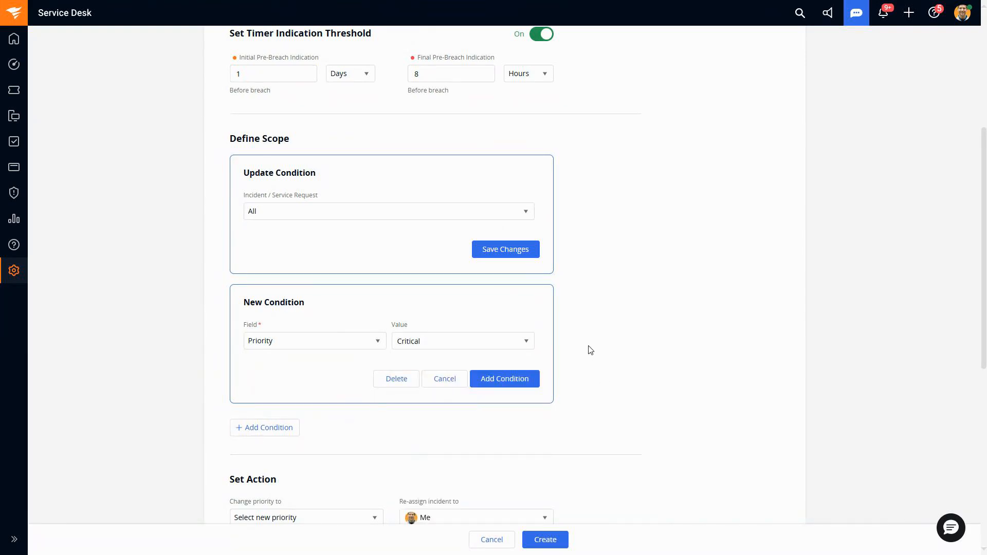
Step: Set the Not resolved target to within 4 hours
scroll(529, 221, up, 4)
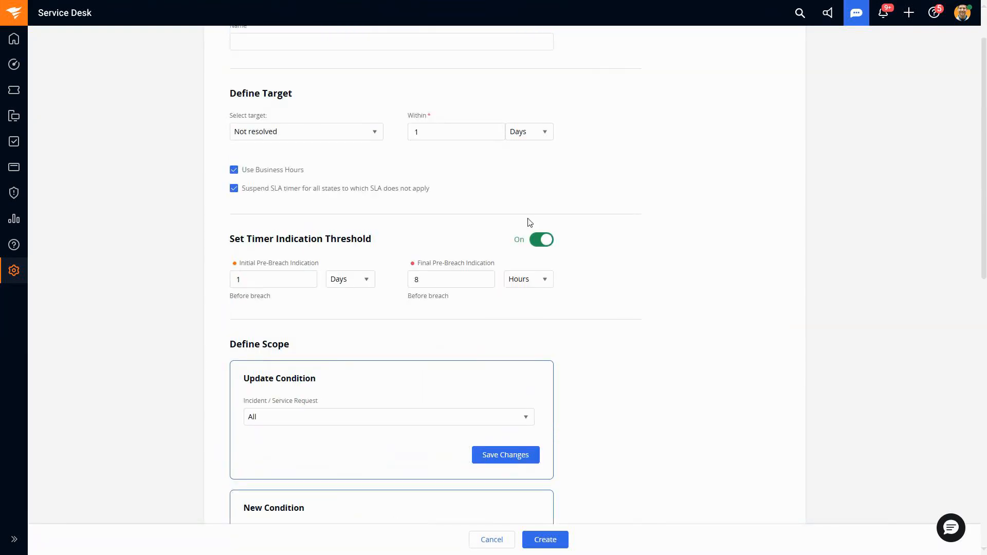
double_click(417, 133)
click(533, 139)
click(539, 173)
Step: Set the initial pre-breach indication to 4 hours before breach
click(269, 280)
drag(269, 280, 225, 285)
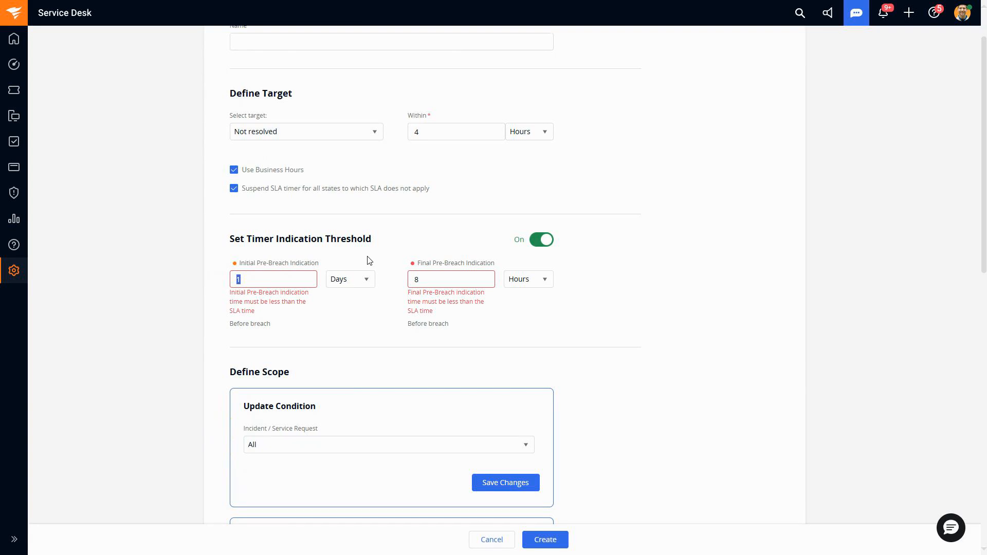
text(4)
click(362, 282)
click(367, 316)
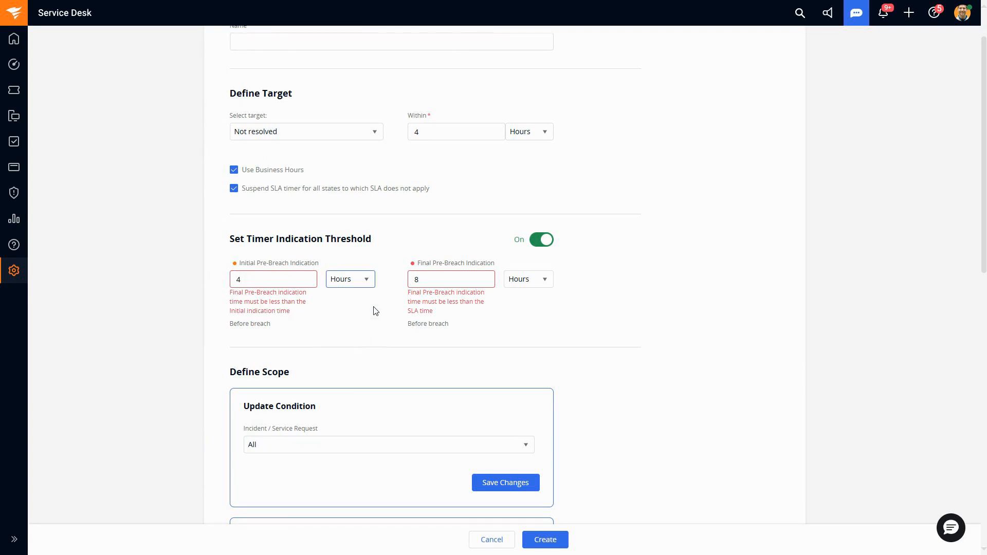
Step: Set the final pre-breach indication to 2 hours before breach
drag(285, 276, 221, 282)
drag(441, 281, 403, 278)
text(2)
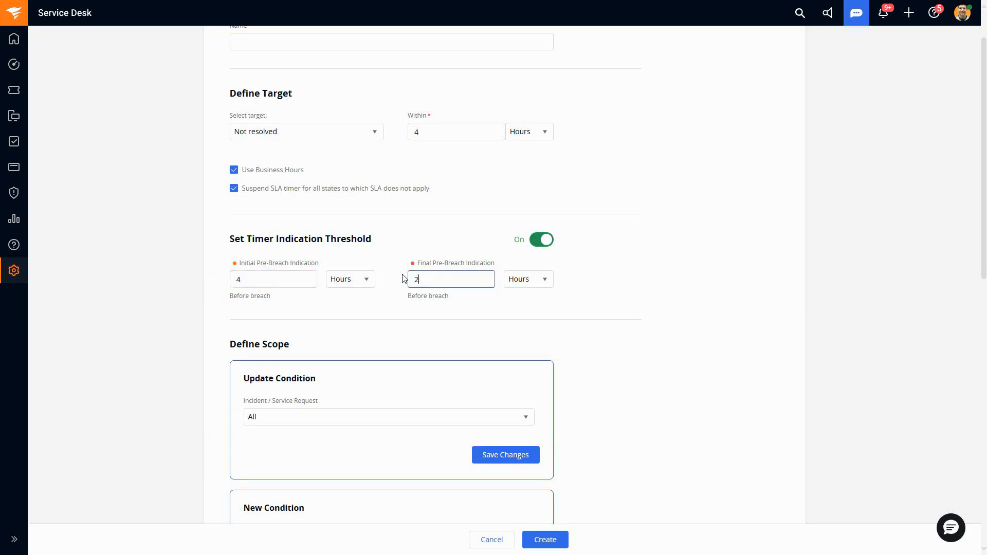
click(612, 310)
Step: Review the action choices for changing priority, re-assigning the incident and sending notifications
scroll(477, 286, down, 8)
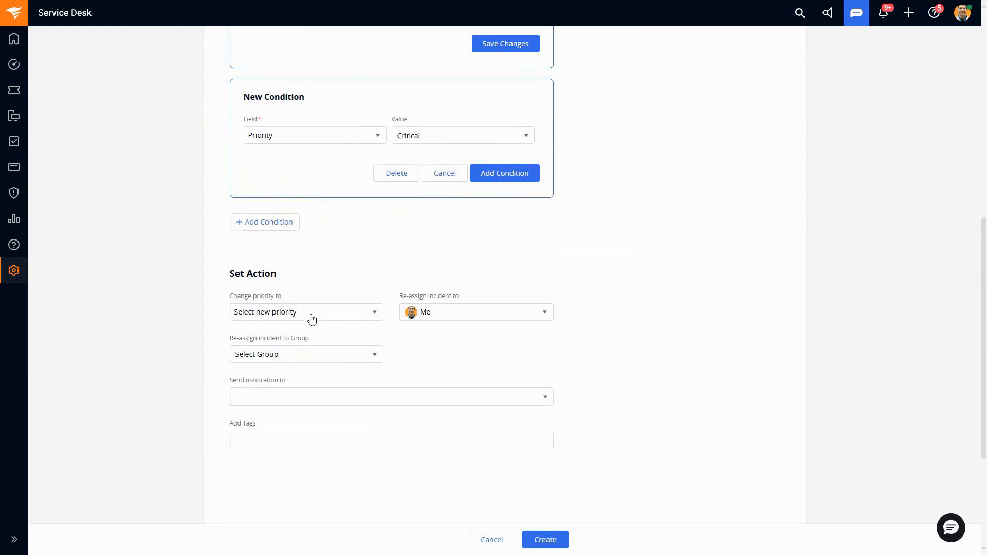
click(356, 314)
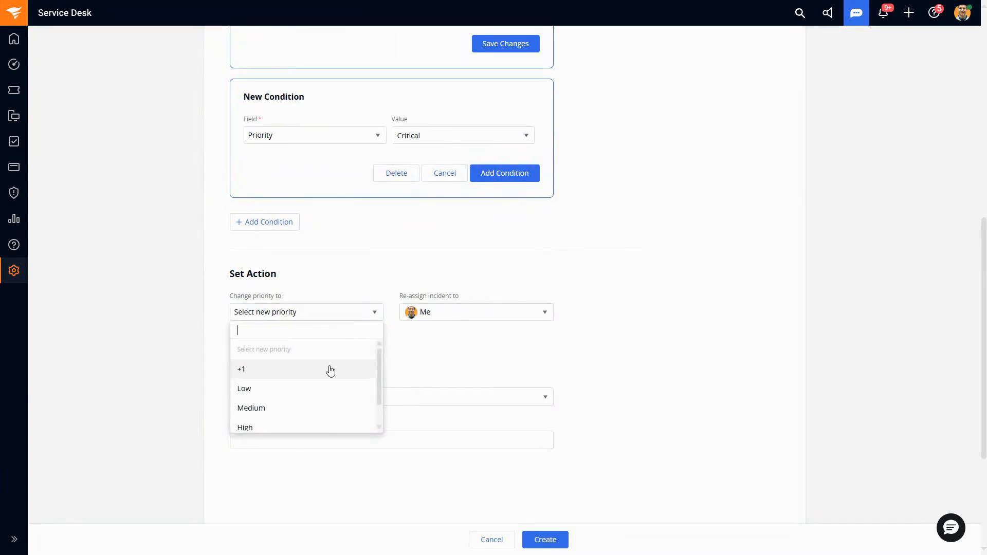
click(451, 314)
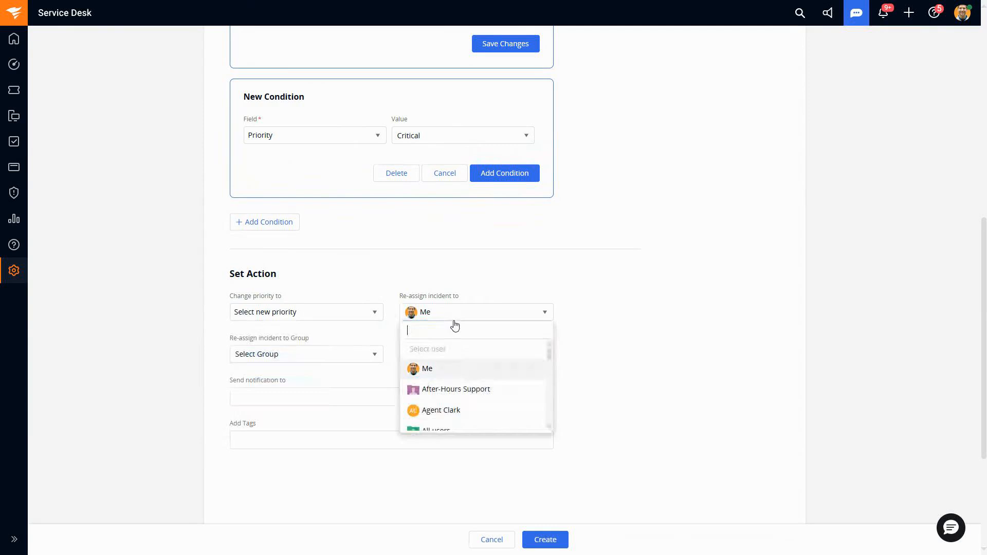
scroll(472, 376, down, 1)
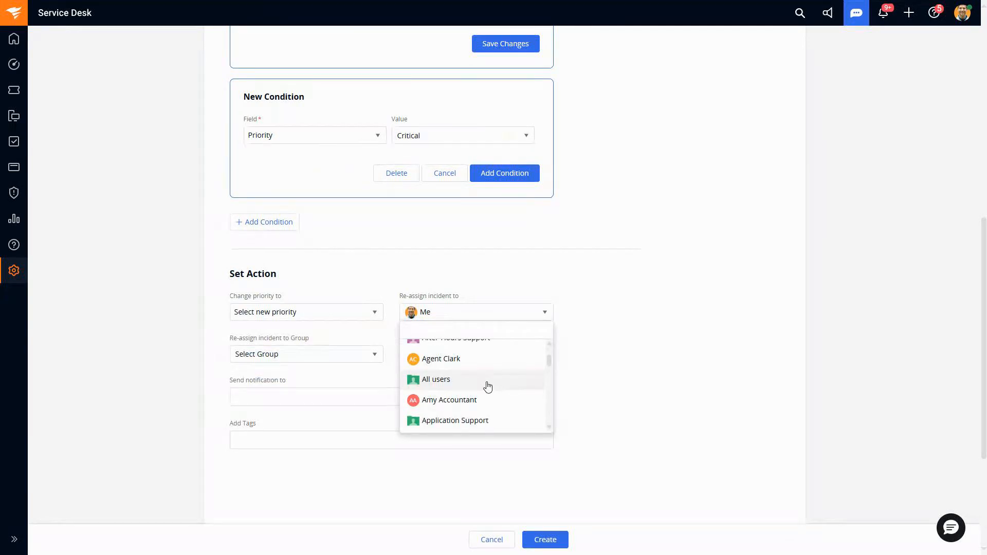
click(331, 397)
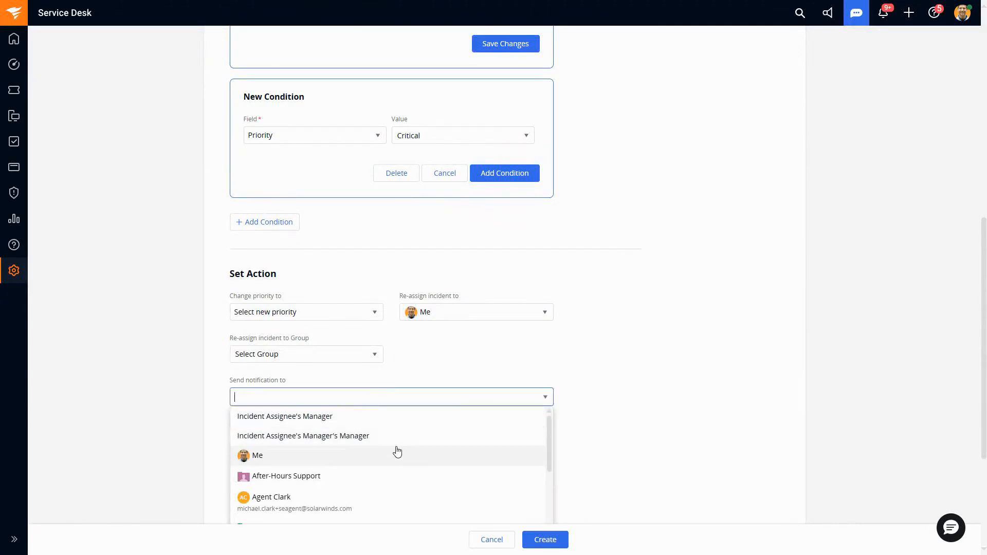
click(586, 468)
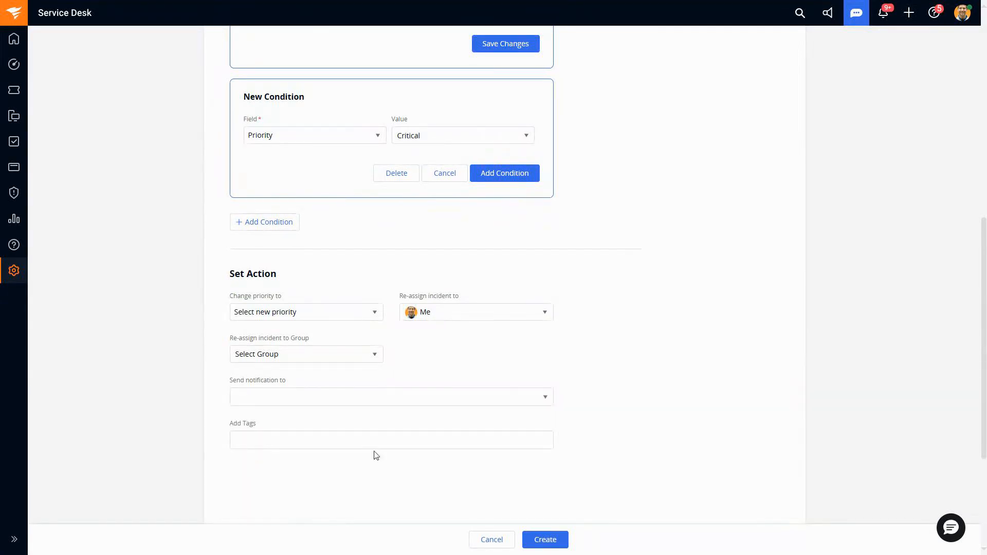